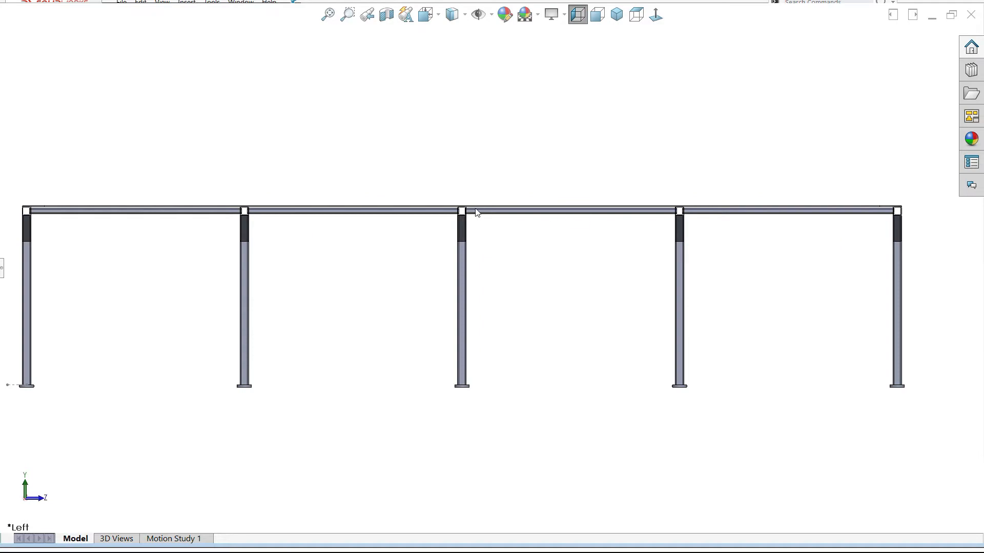
middle_click_drag(462, 216, 430, 262)
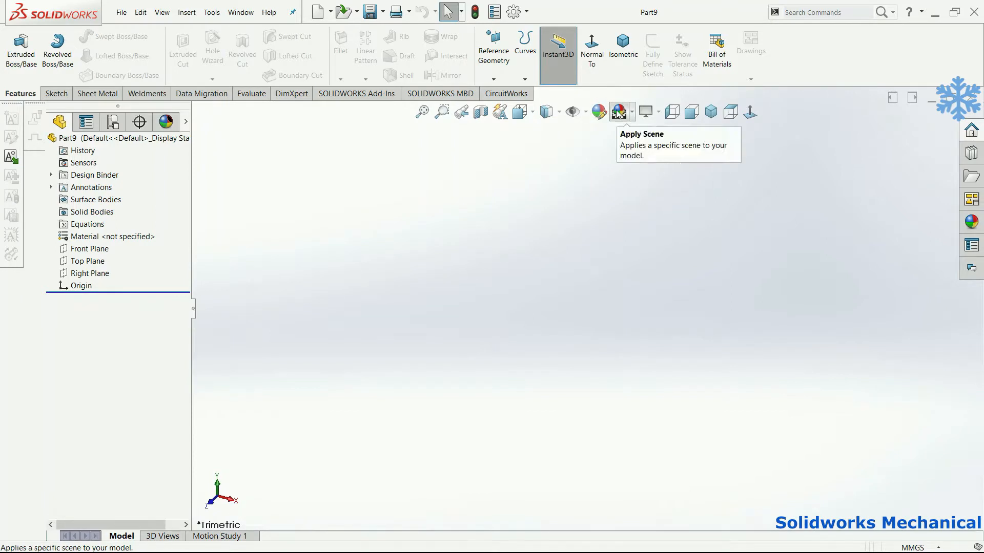
Apply a white scene background and show the primary planes in the graphics area
left_click(618, 112)
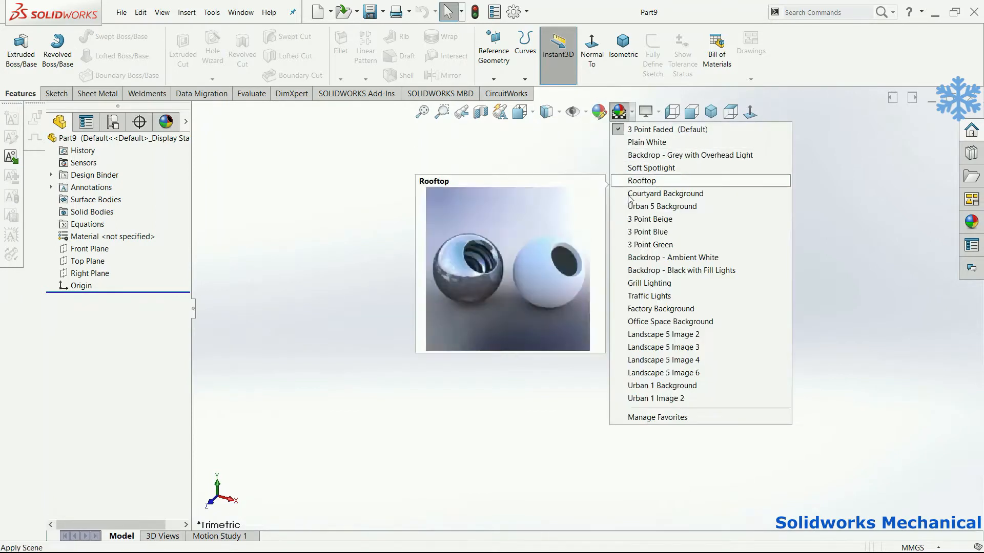
left_click(651, 278)
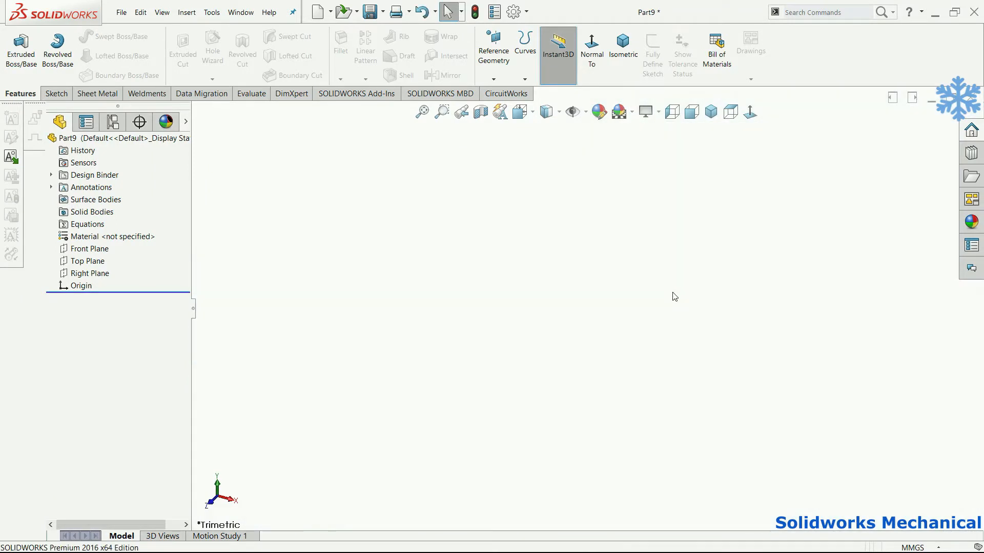
left_click(57, 94)
left_click(585, 112)
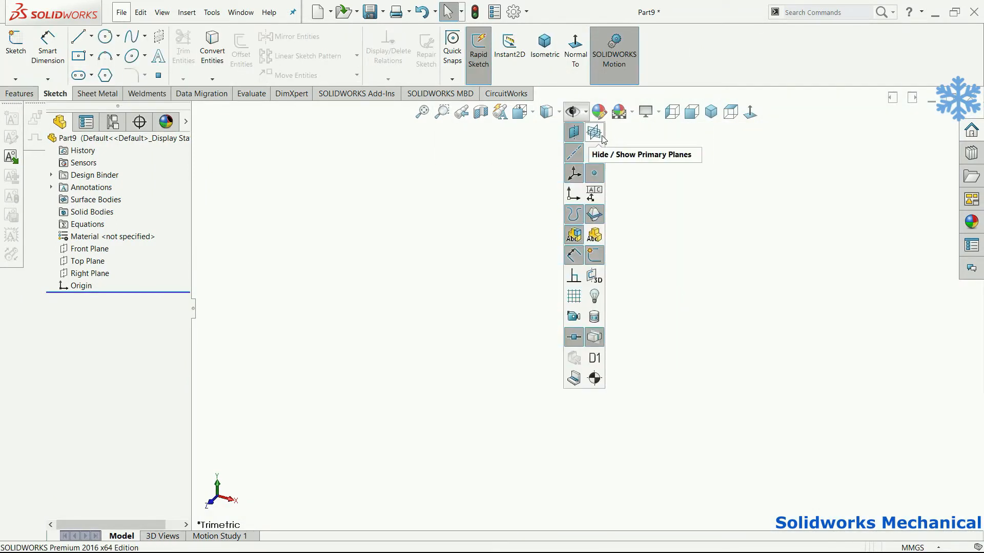
left_click(601, 137)
Start a sketch on the Front Plane and draw a vertical line about 68 mm tall upward from the horizontal plane trace, left of the origin
left_click(482, 199)
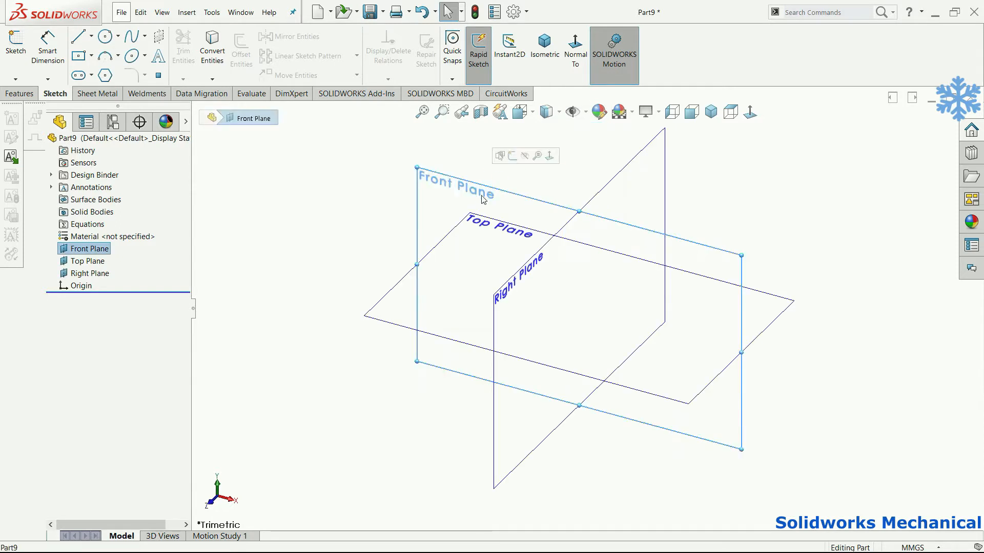
left_click(513, 157)
key("l")
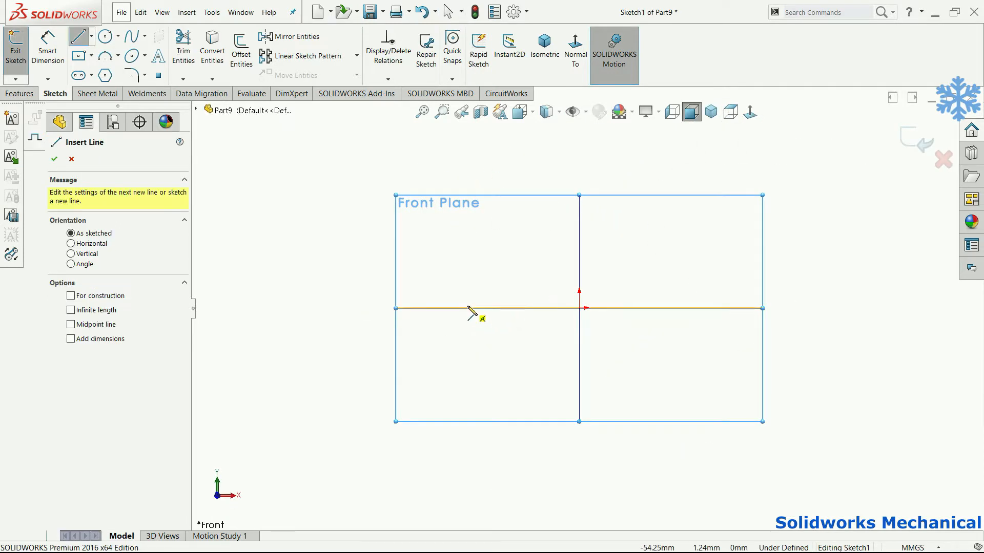
left_click(466, 308)
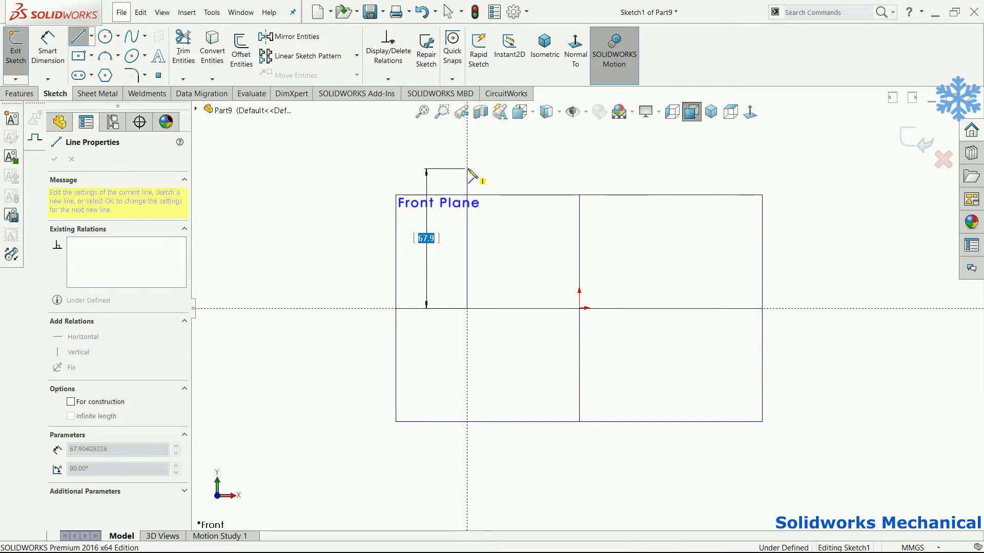
left_click(466, 169)
key("Escape")
Draw a horizontal line through the vertical line's upper end, overhanging it on the left and reaching well right of the origin
key("l")
left_click(402, 168)
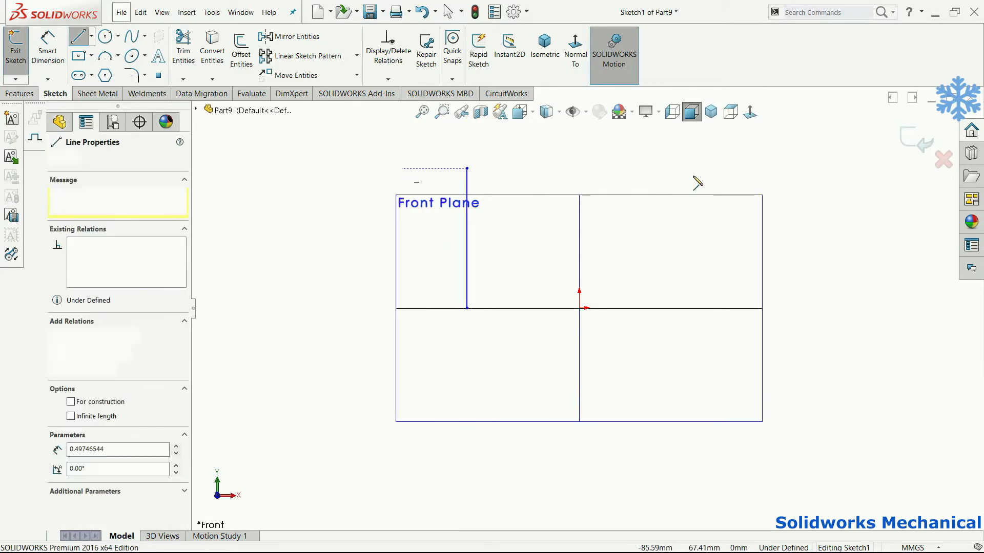
left_click(801, 168)
key("Escape")
Draw a second vertical line about 68 mm long from the horizontal line down to the origin's level, right of the origin
key("l")
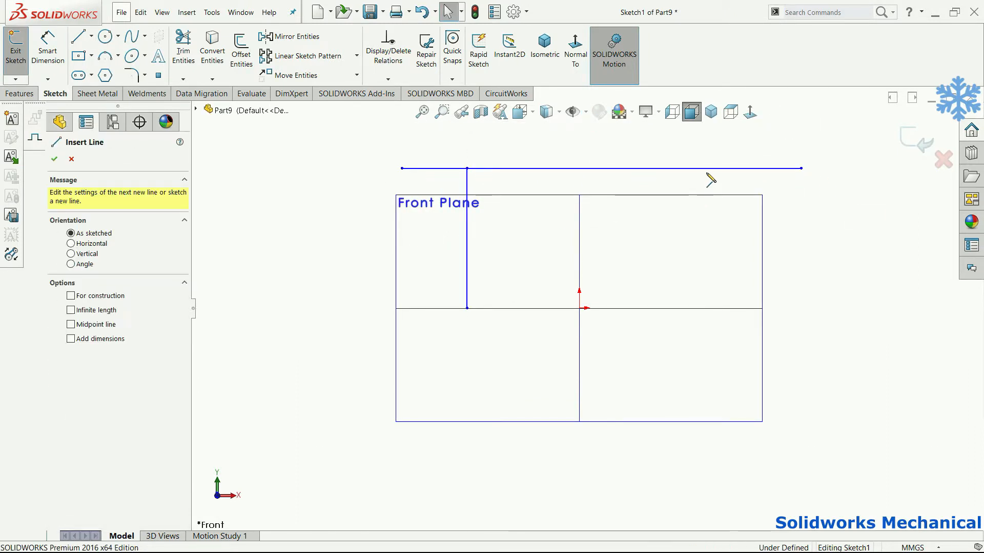
left_click(708, 168)
left_click(707, 308)
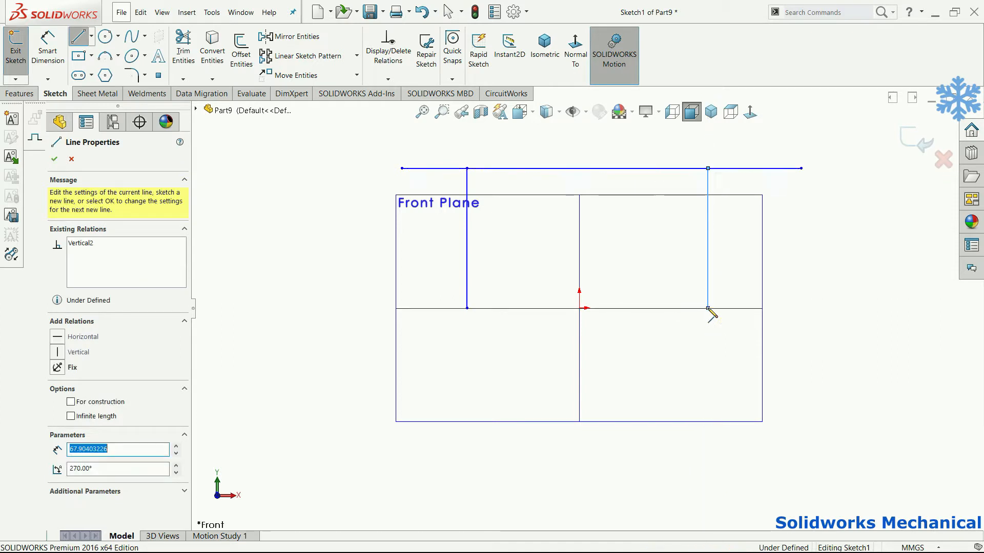
key("Escape")
Dimension the right vertical line from the vertical plane trace through the origin at 1500/2 mm
right_click_drag(709, 357, 705, 272)
left_click(708, 279)
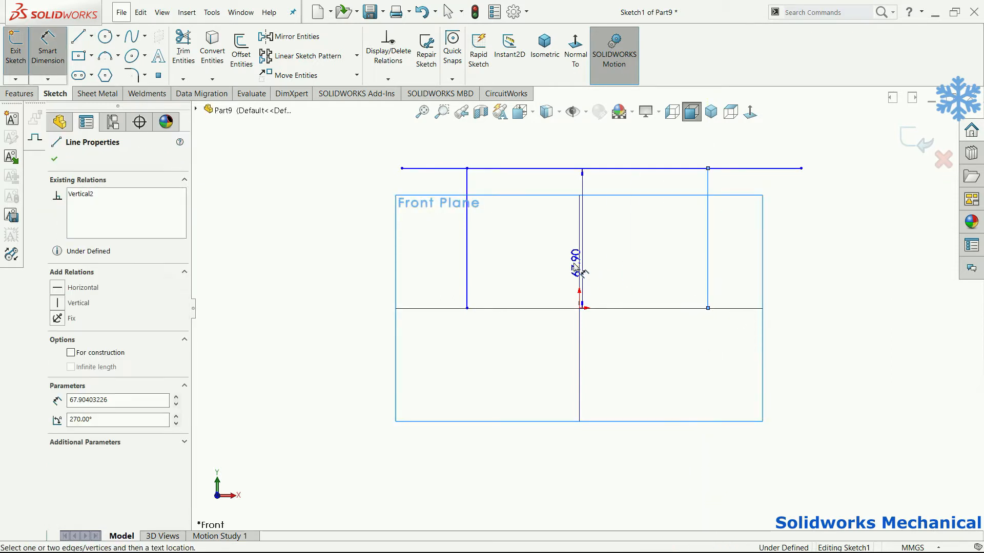
left_click(579, 266)
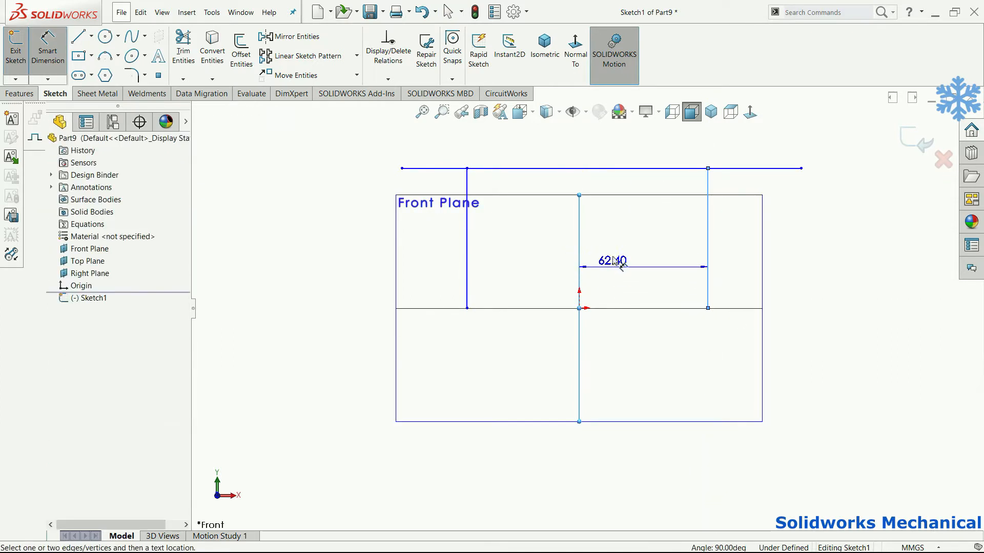
left_click(615, 231)
type("1500/2")
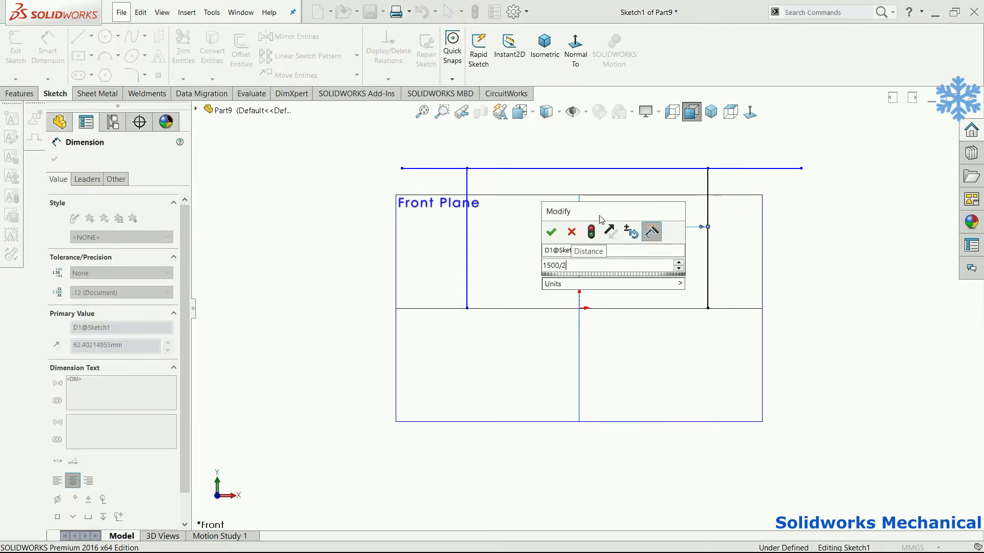
key("Return")
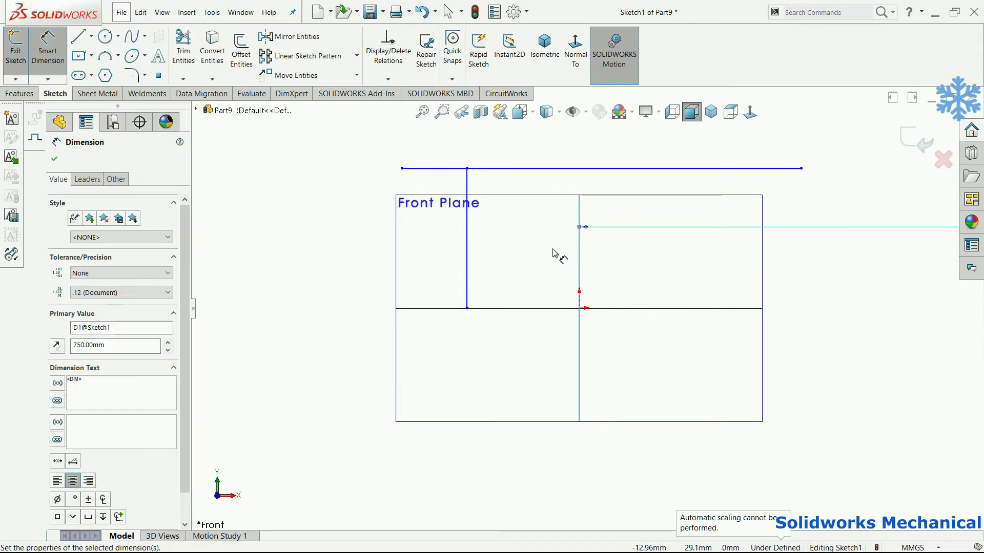
Dimension the left vertical line's height at 1200 mm
left_click(467, 288)
left_click(437, 287)
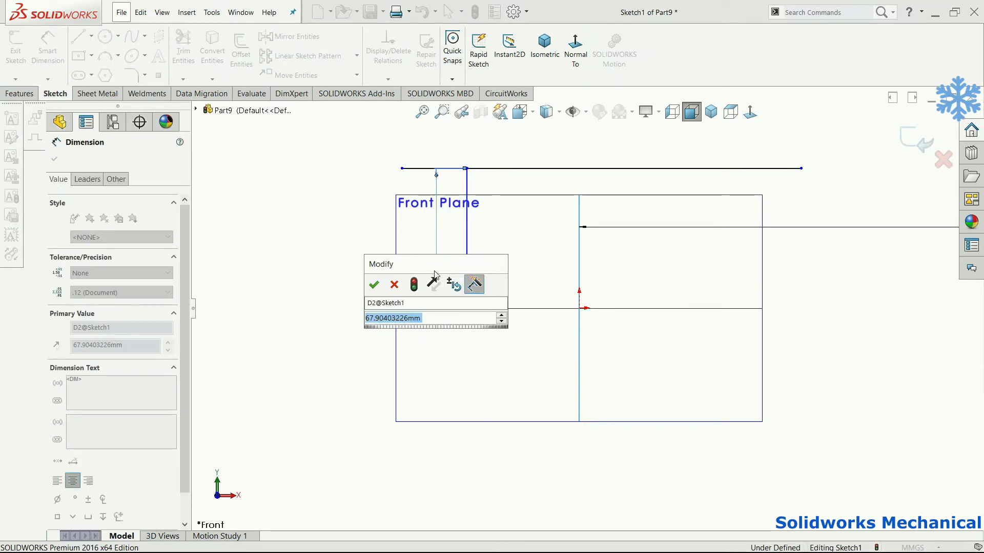
type("1200")
key("Return")
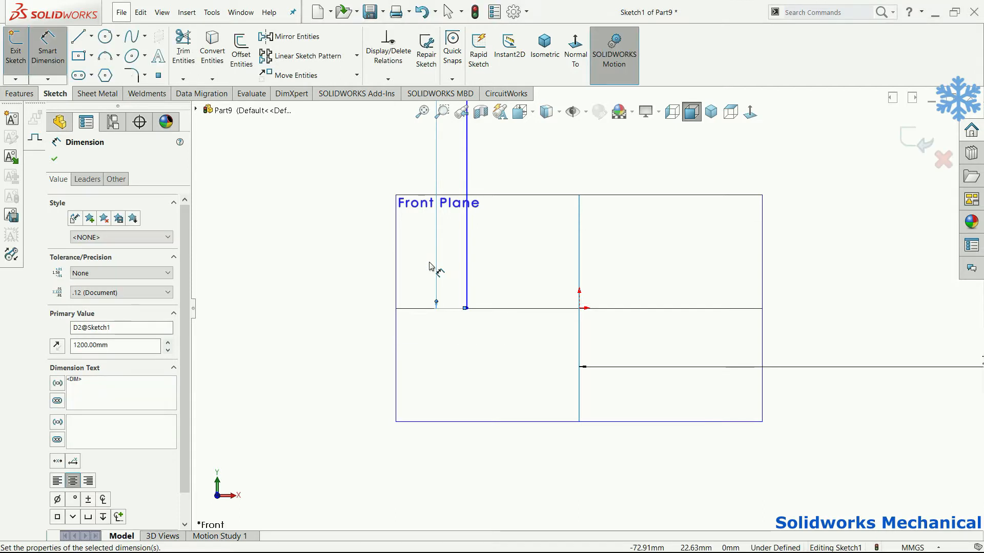
key("f")
key("Escape")
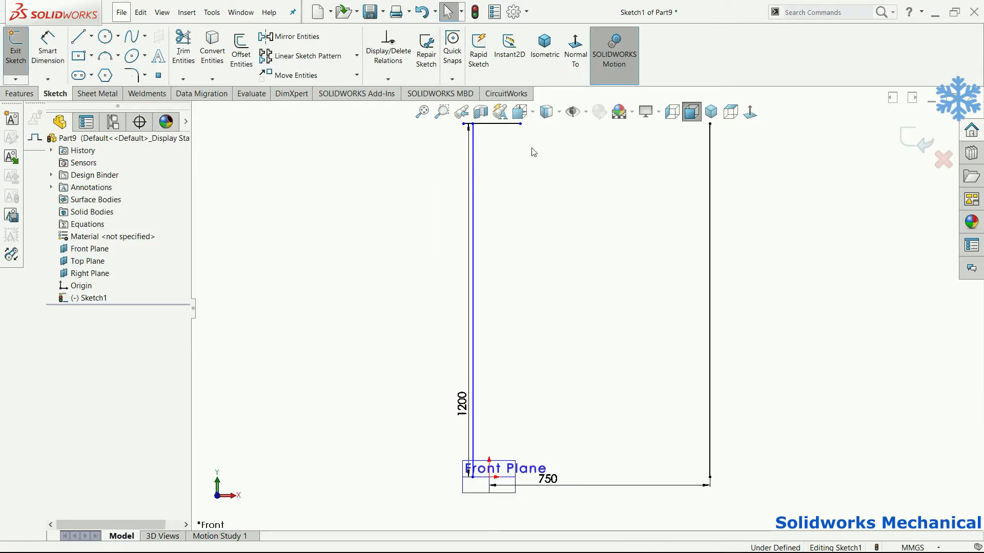
Stretch the horizontal line's ends beyond both vertical lines, to about X -576 mm on the left and X 1179 mm on the right
left_click_drag(463, 123, 319, 124)
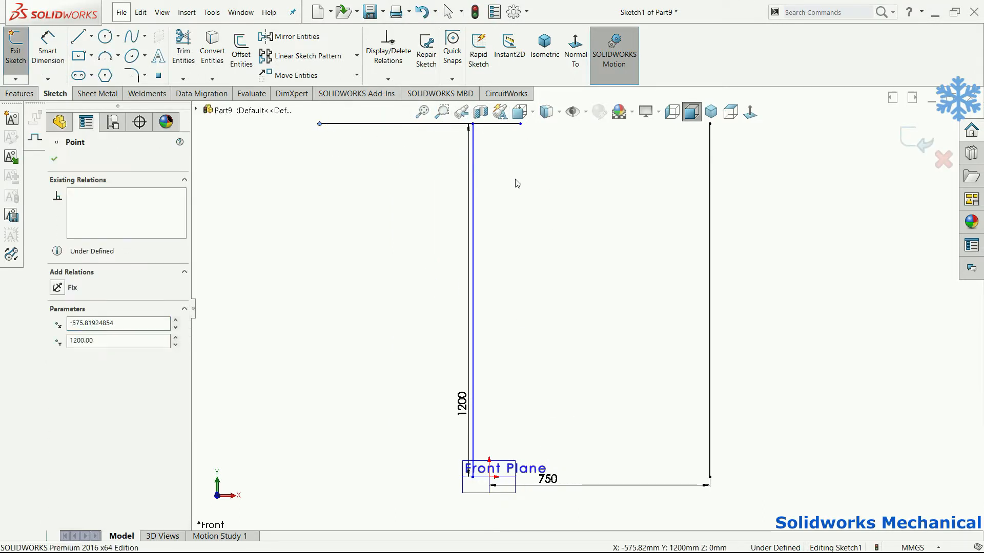
key("f")
left_click_drag(594, 155, 854, 154)
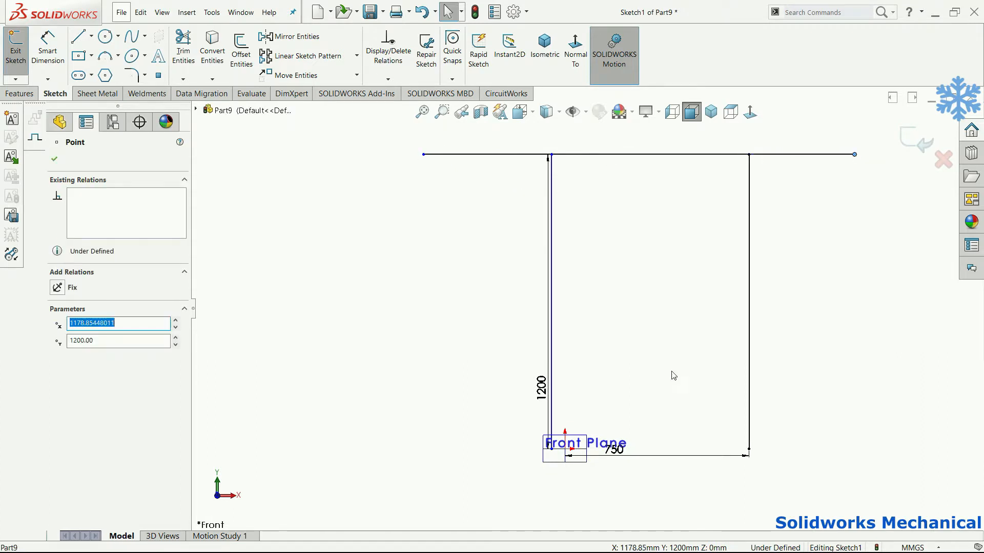
left_click(619, 377)
right_click_drag(619, 377, 583, 336)
scroll(553, 422, "down", 5)
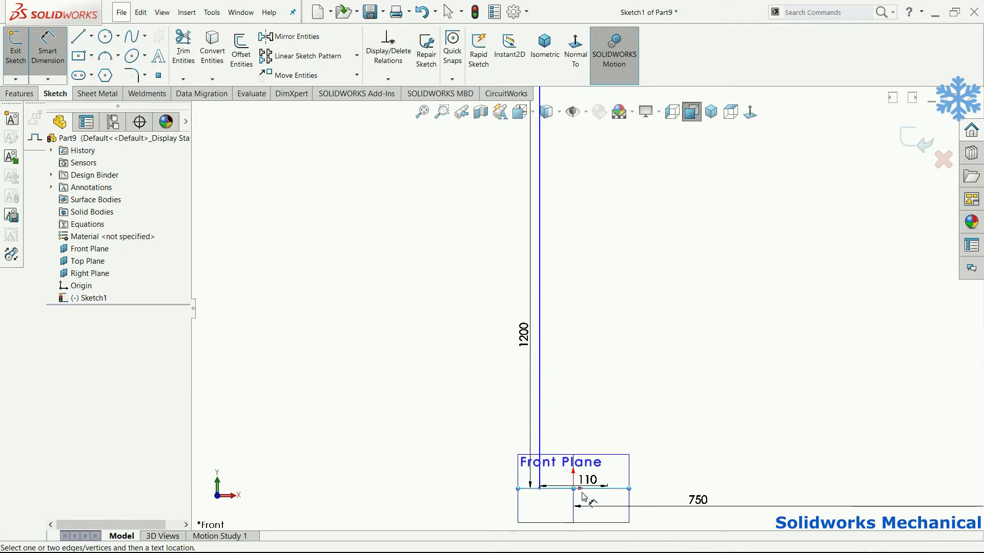
key("Escape")
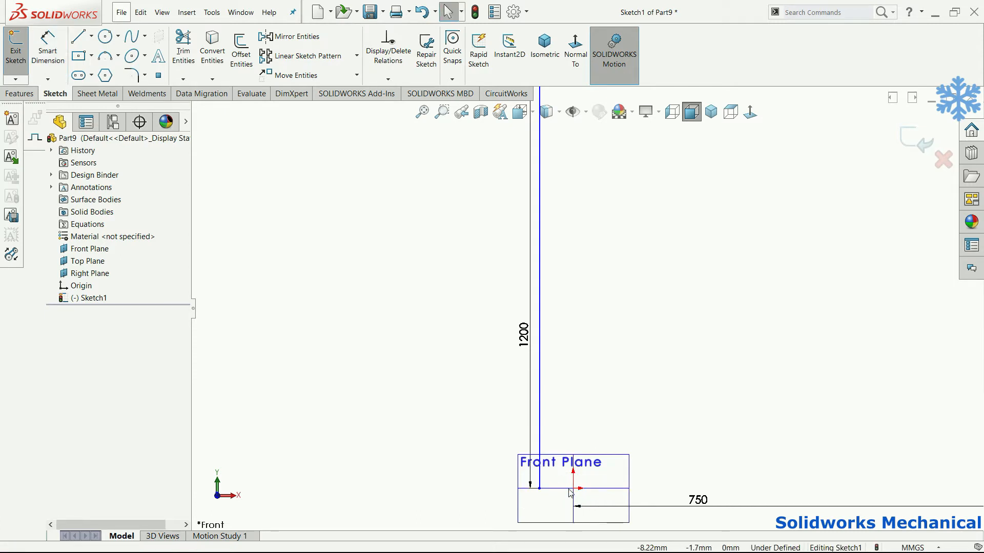
Dimension the left vertical line at 750 mm from the vertical plane trace through the origin
right_click_drag(570, 492, 584, 366)
left_click(572, 484)
key("Escape")
scroll(573, 495, "down", 5)
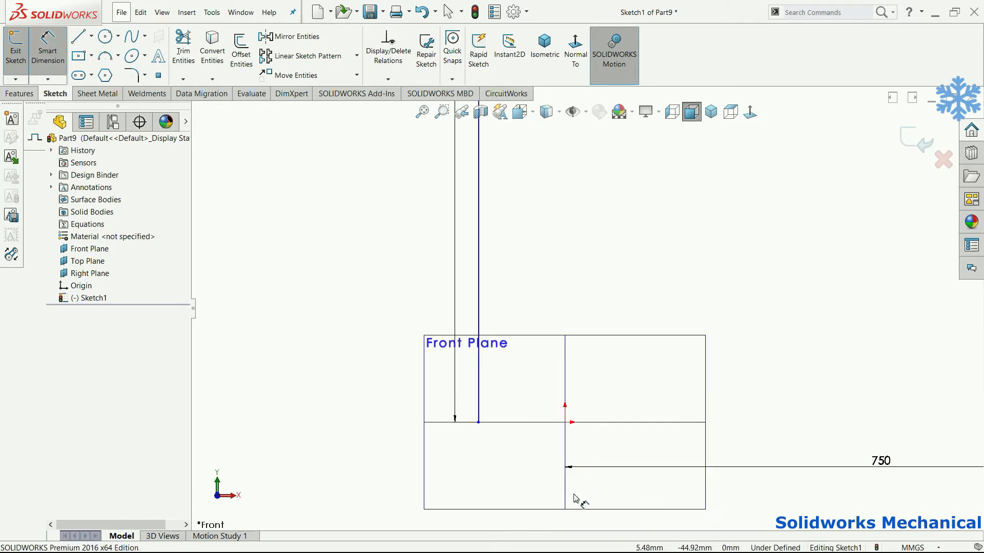
left_click(565, 421)
left_click(480, 397)
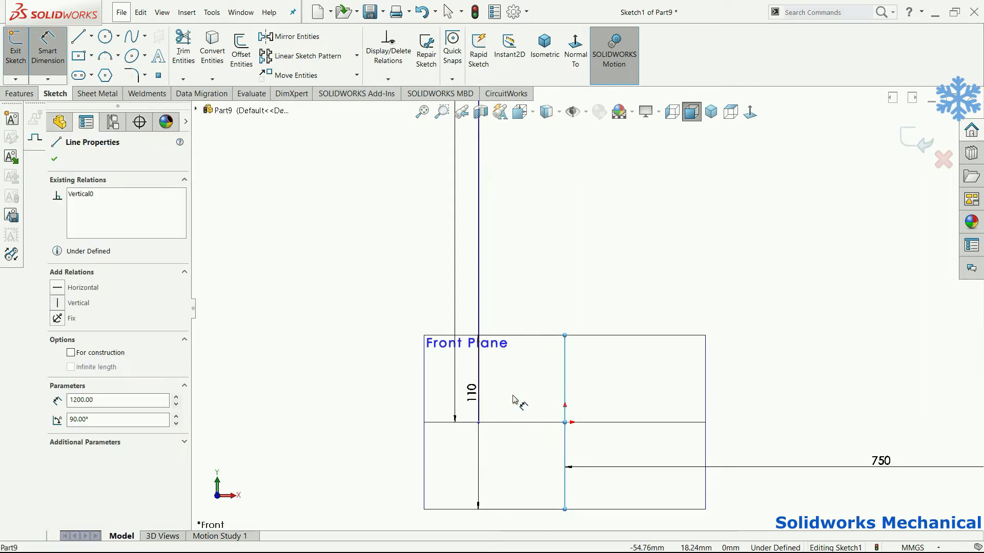
left_click(516, 400)
type("750")
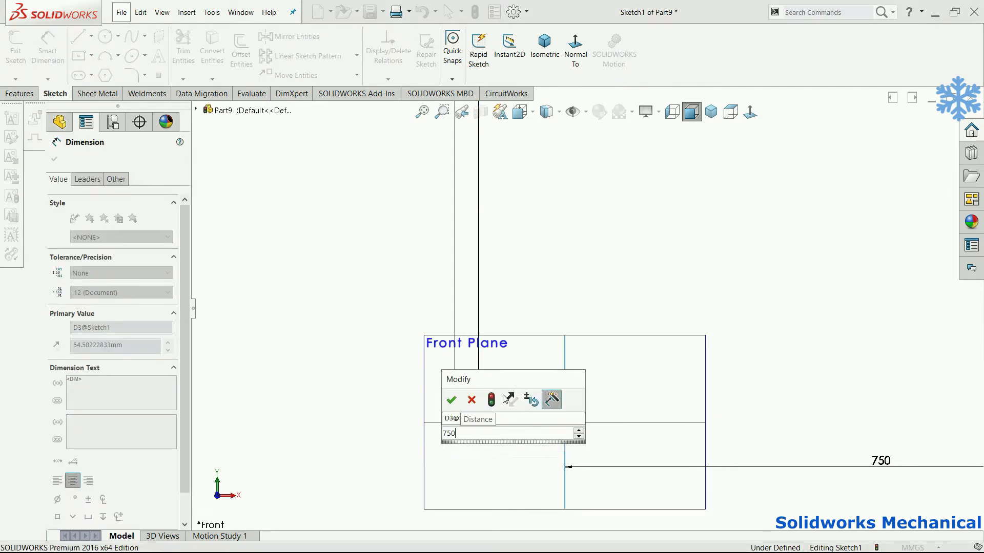
key("Return")
key("f")
key("Escape")
Stretch the horizontal line's right end out past the right vertical line
left_click_drag(763, 160, 887, 159)
key("z")
key("f")
key("Escape")
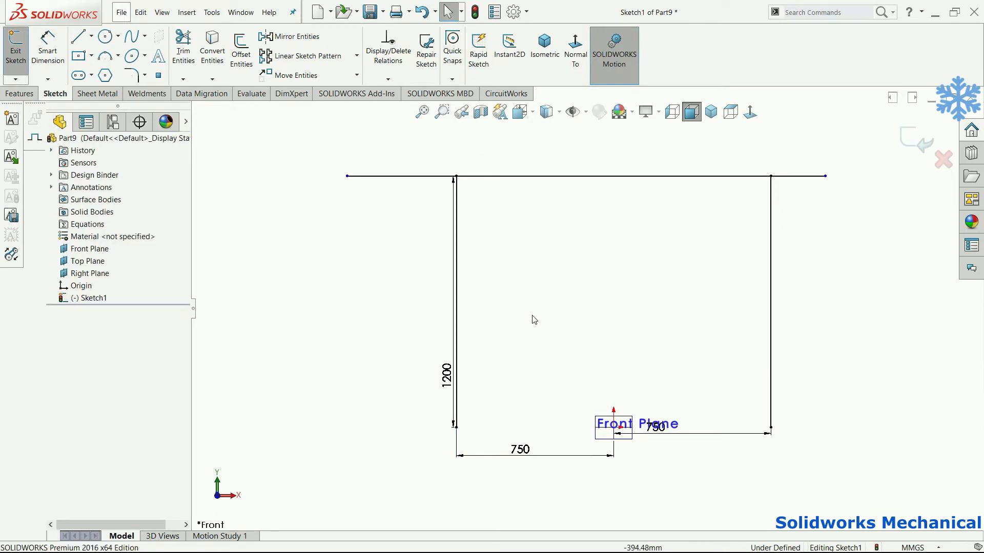
Draw a chain of four sloped lines under the horizontal line, from its left overhang through the left vertical and near mid-span to the right overhang
key("l")
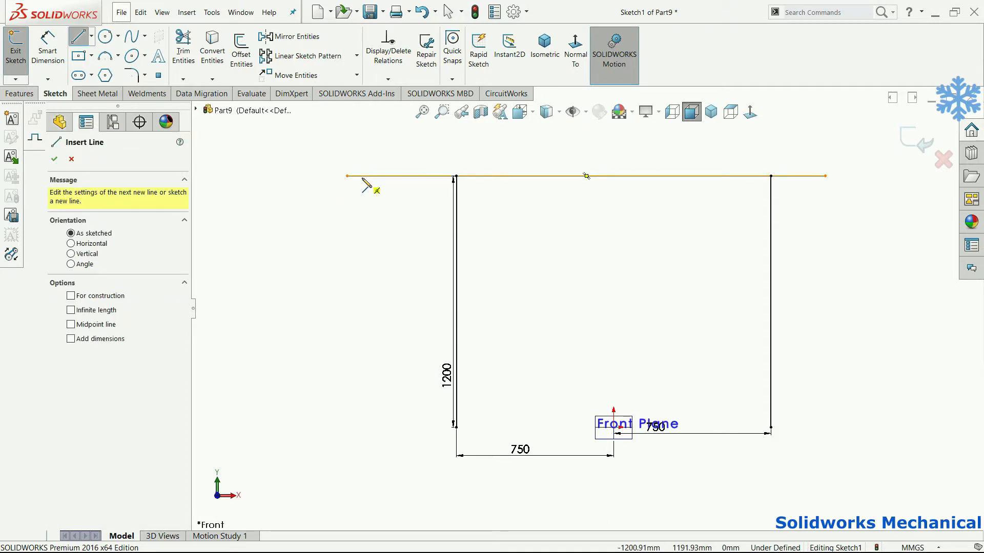
left_click(362, 176)
left_click(457, 212)
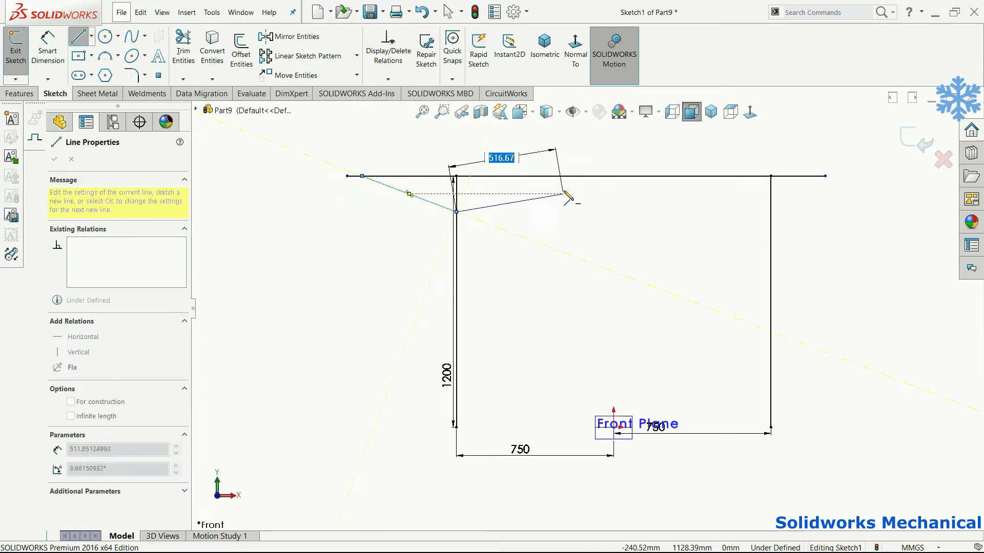
left_click(619, 177)
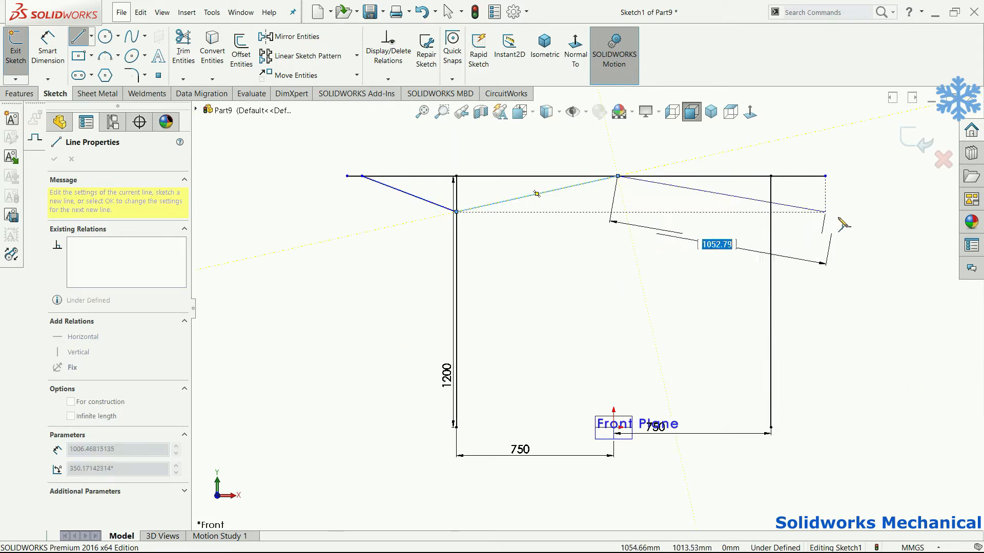
left_click(800, 204)
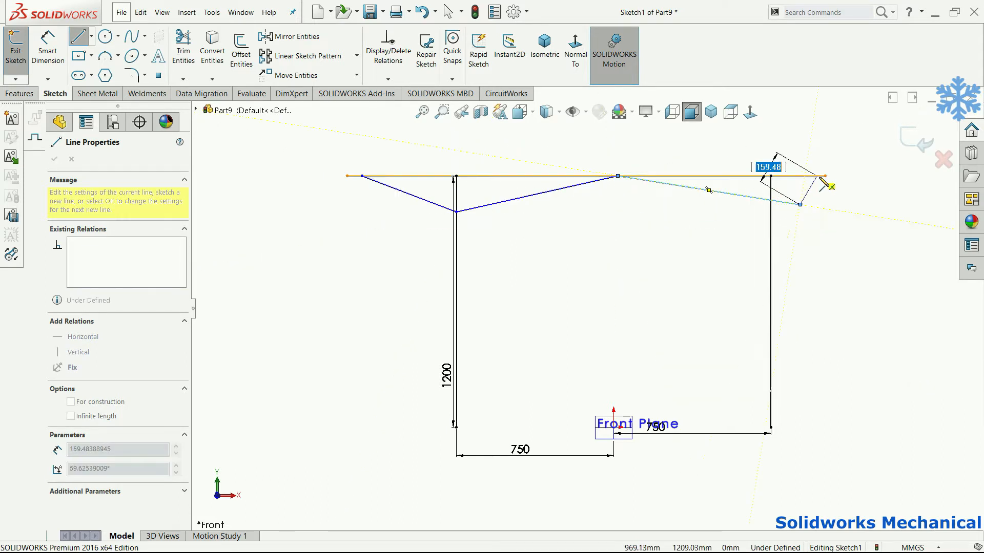
left_click(818, 177)
key("Escape")
Extend the horizontal line's right end to about X 1235.5 mm and move the 1200 mm dimension clear of the frame on its left
left_click_drag(825, 176, 873, 176)
left_click(841, 213)
key("f")
right_click_drag(802, 247, 789, 205)
key("z")
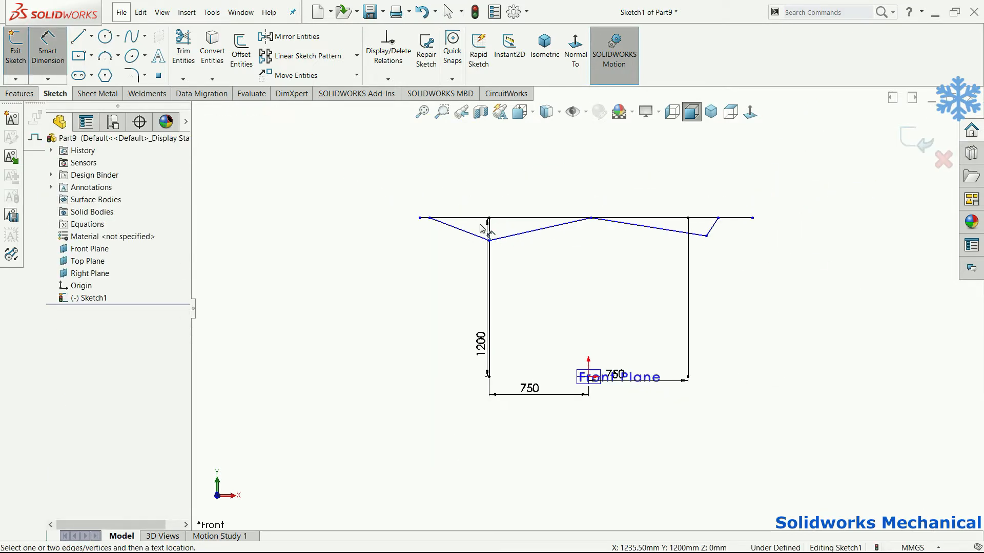
left_click(360, 348)
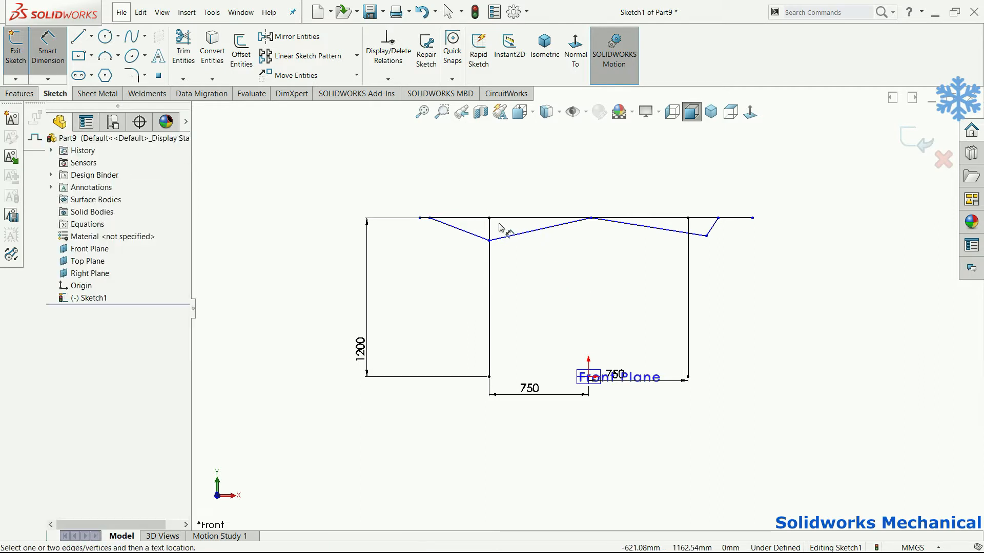
Dimension the left overhang from the left vertical line to the horizontal line's end at 800 mm
left_click(489, 234)
left_click(420, 219)
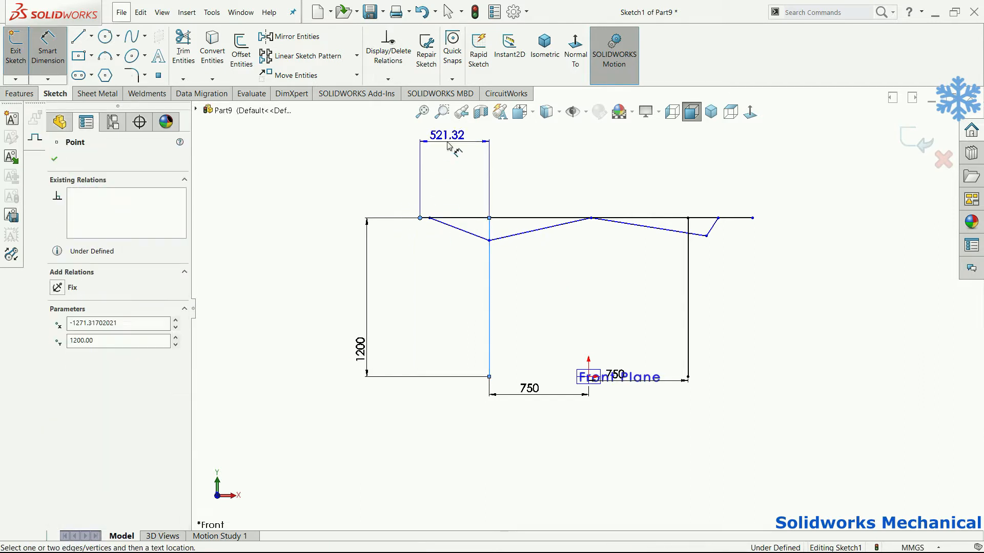
left_click(454, 153)
type("8")
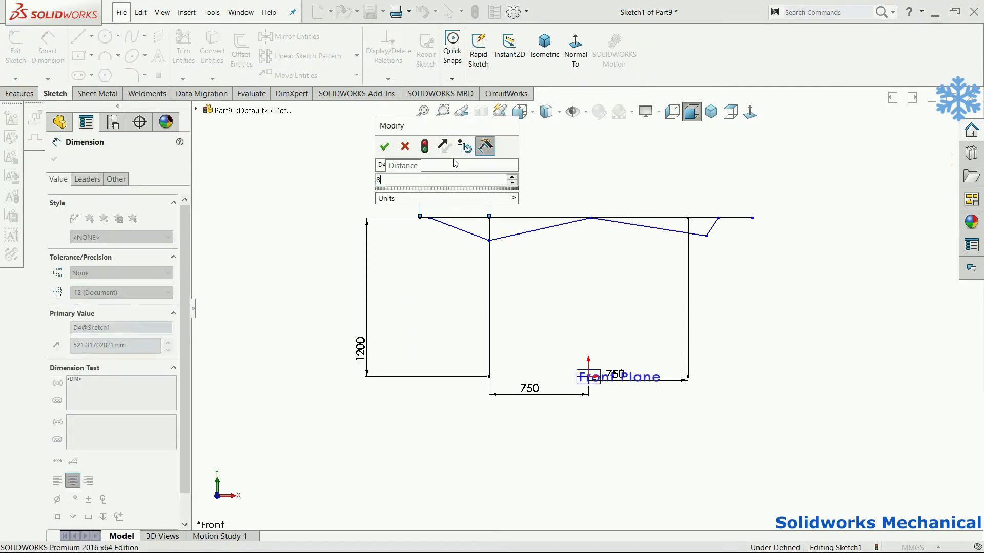
type("00")
key("Return")
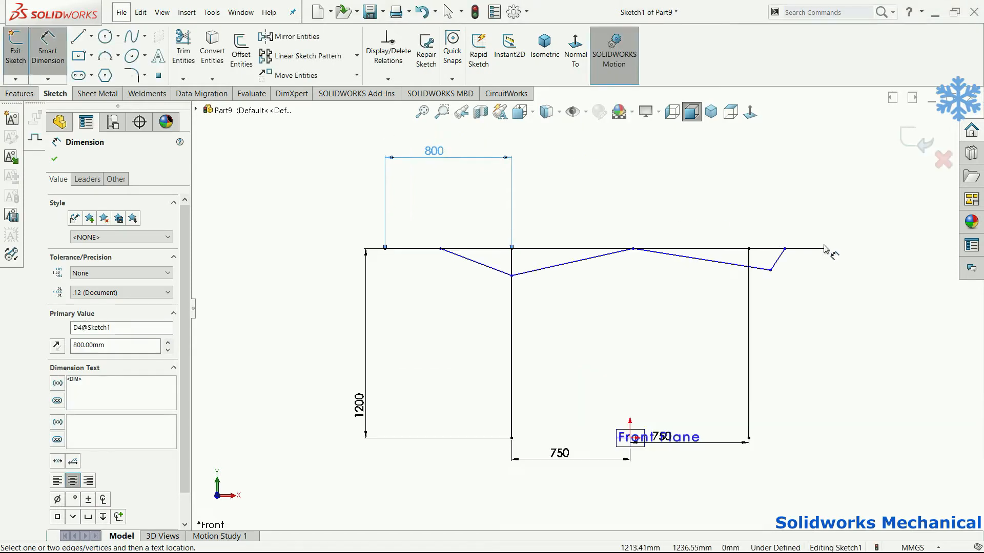
Dimension the right overhang from the right vertical line to the horizontal line's end at 800 mm
left_click(825, 250)
left_click(752, 220)
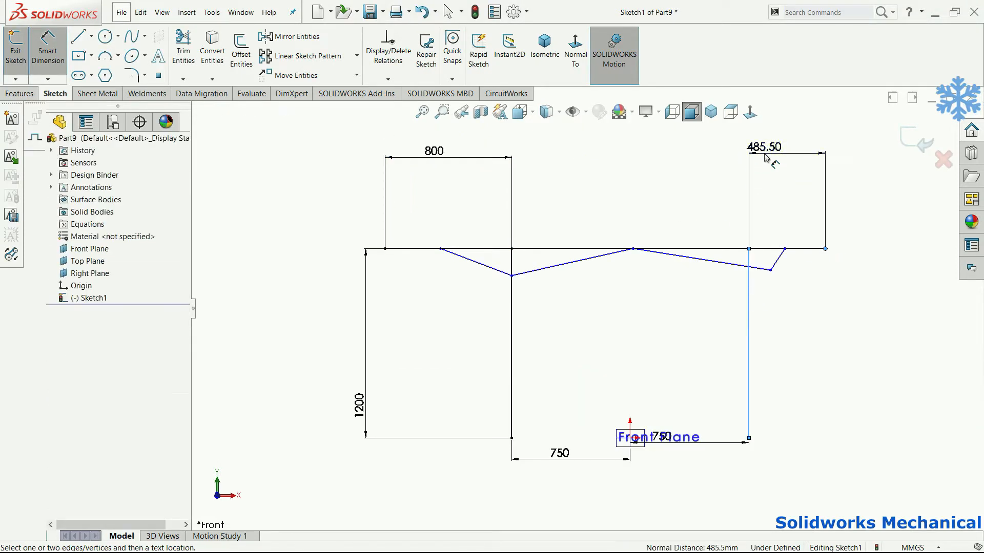
left_click(763, 159)
type("800")
key("Return")
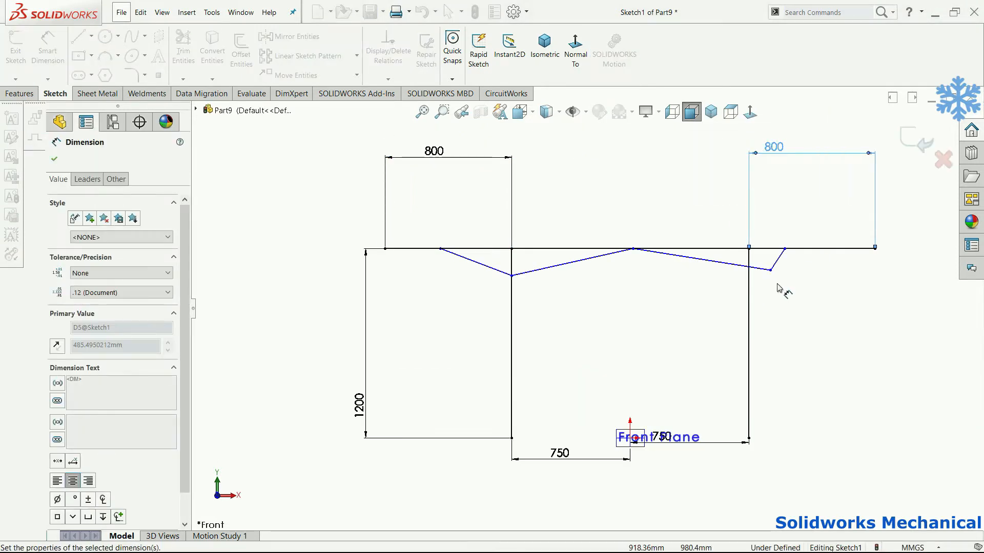
key("Escape")
Move the right low vertex of the sloped chain onto the right vertical line and its right end to about 126 mm from the horizontal line's end
left_click_drag(771, 270, 752, 280)
key("Escape")
left_click_drag(784, 249, 855, 249)
left_click(859, 364)
Dimension the gap between the horizontal line's right end and the end of the right sloped line at 100 mm
right_click_drag(860, 364, 862, 323)
left_click(874, 250)
left_click(855, 249)
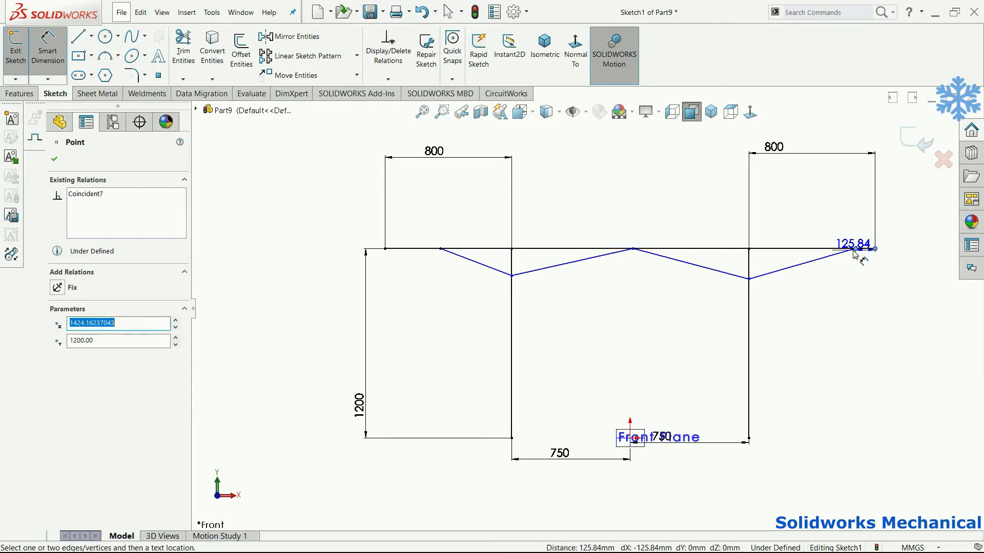
left_click(863, 233)
type("100")
key("Return")
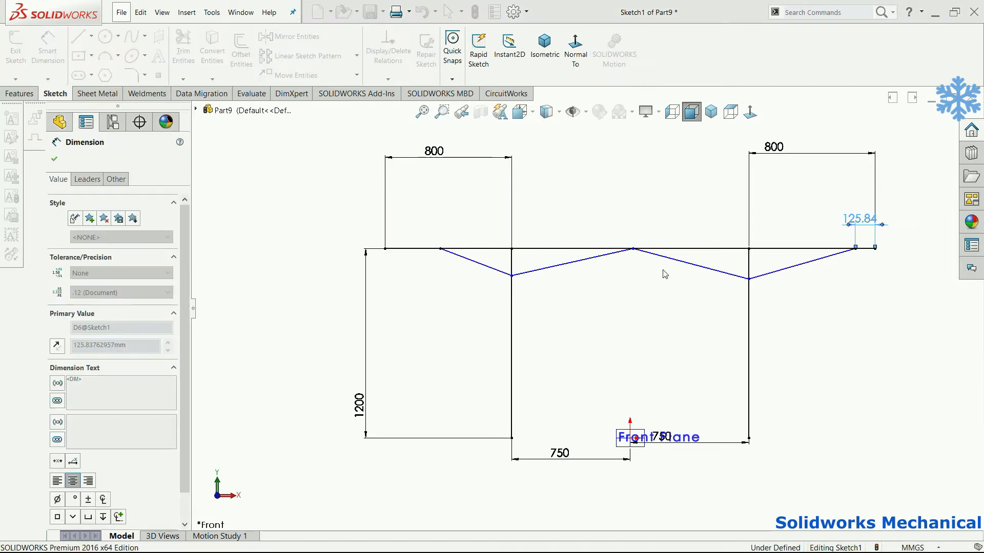
Dimension the gap between the horizontal line's left end and the start of the left sloped line at 100 mm
left_click(385, 249)
left_click(440, 249)
left_click(395, 235)
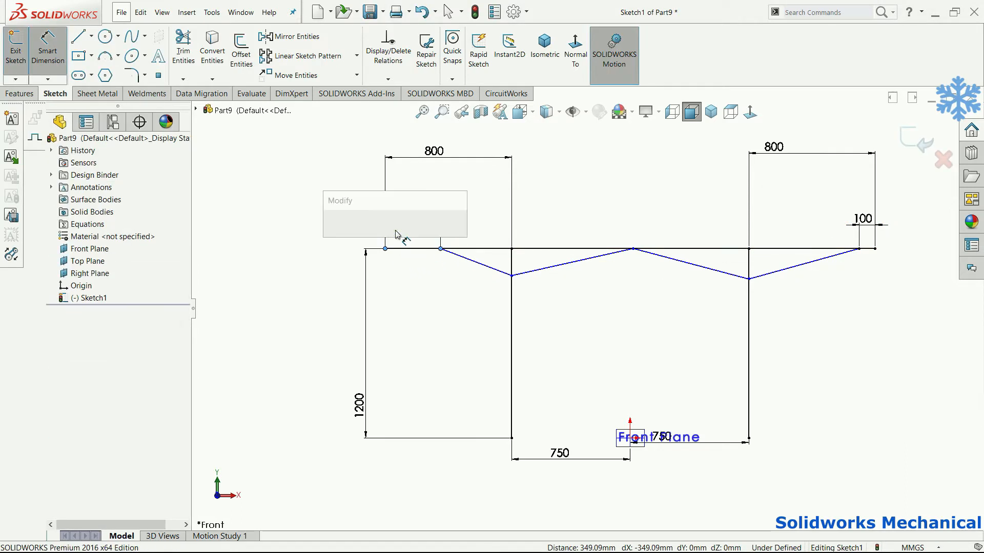
type("100")
key("Return")
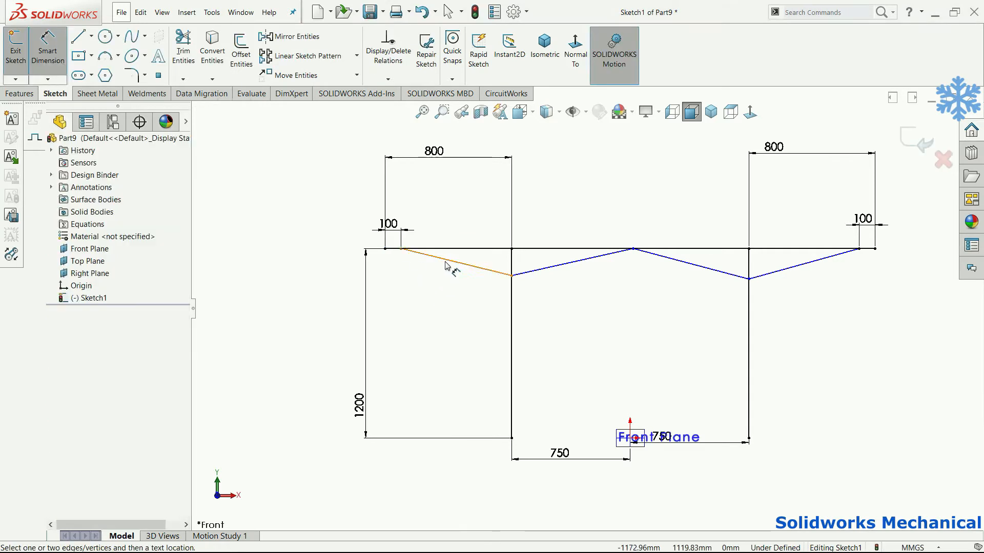
Set the angle between the left outer sloped line and the horizontal line to 15°
left_click(450, 261)
left_click(497, 249)
left_click(494, 264)
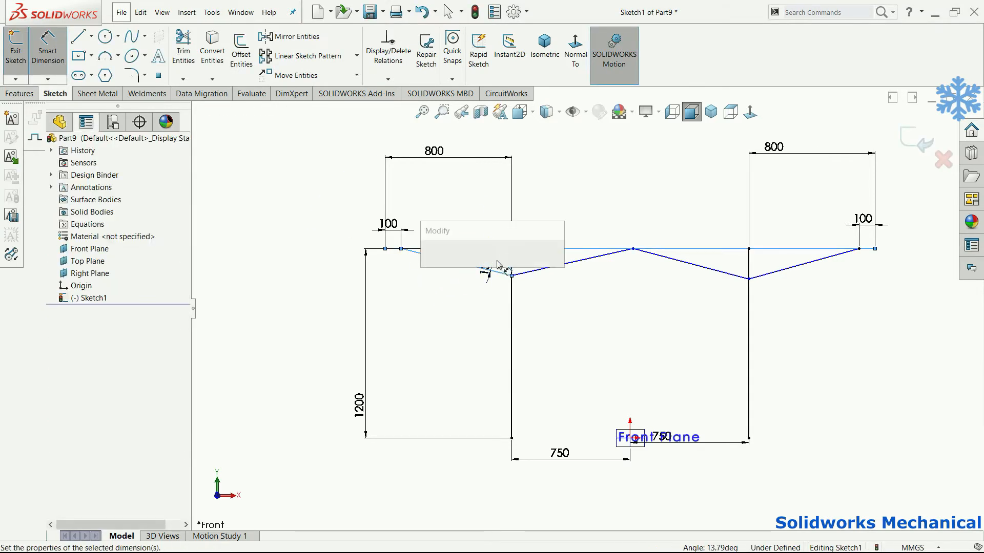
type("15")
key("Return")
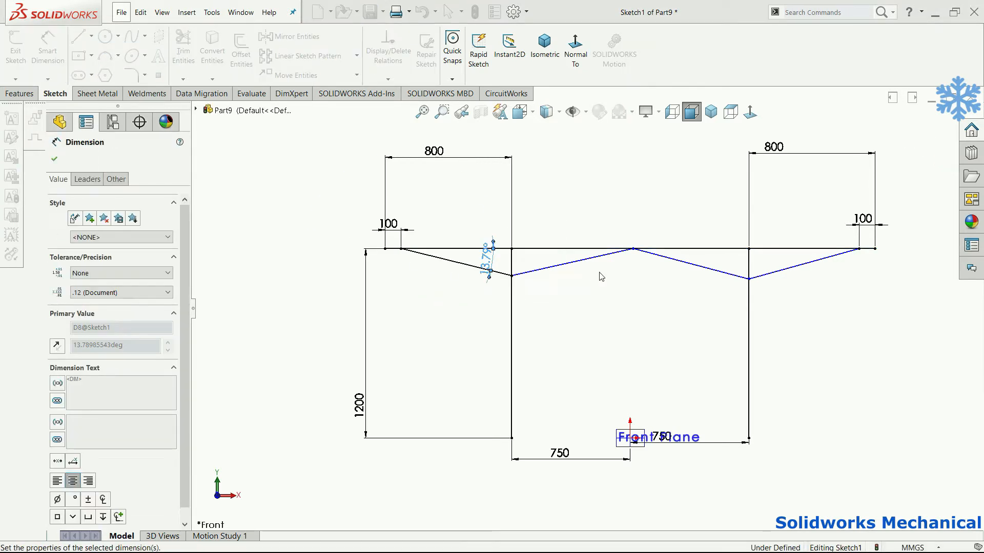
left_click(777, 272)
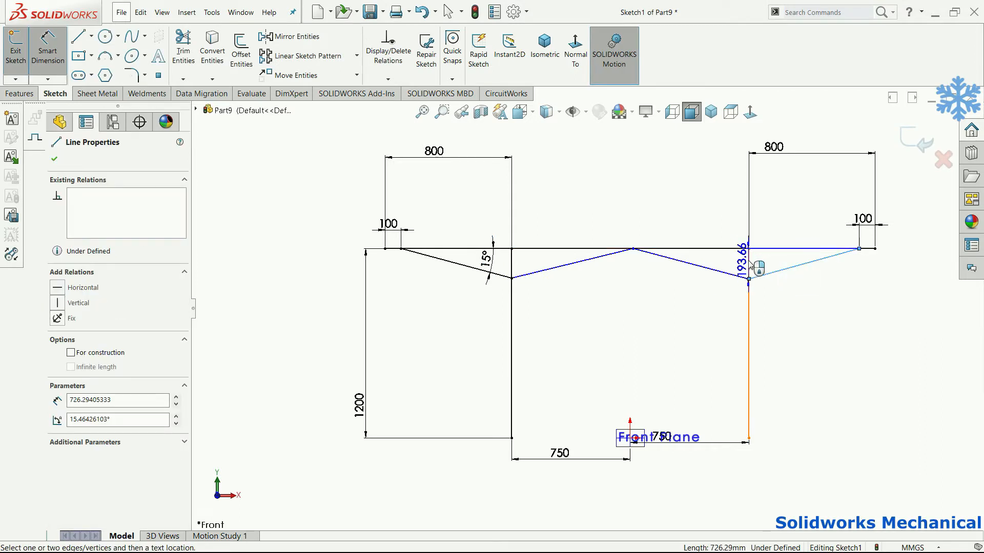
left_click(750, 265)
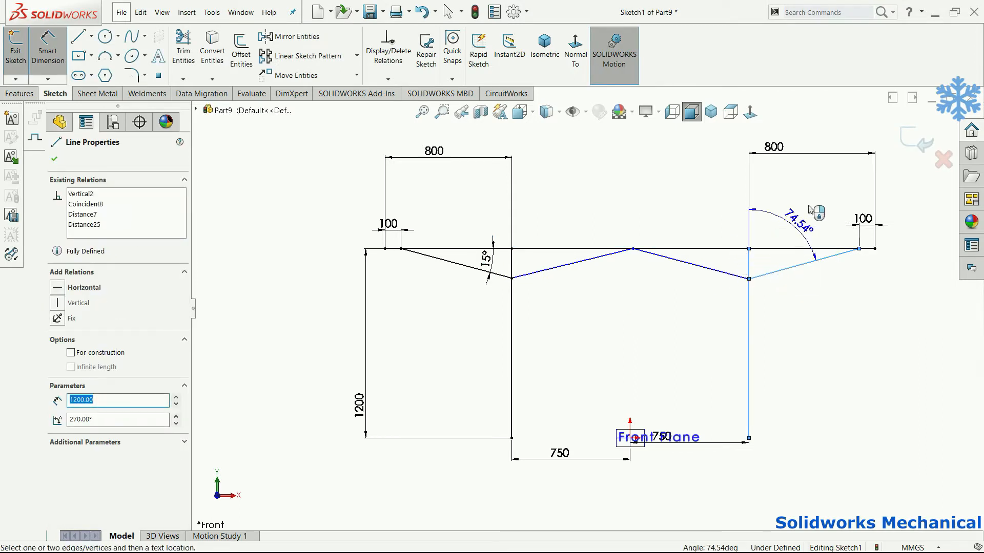
key("Escape")
Set the angle between the right outer sloped line and the horizontal line to 15°
left_click(798, 265)
left_click(792, 249)
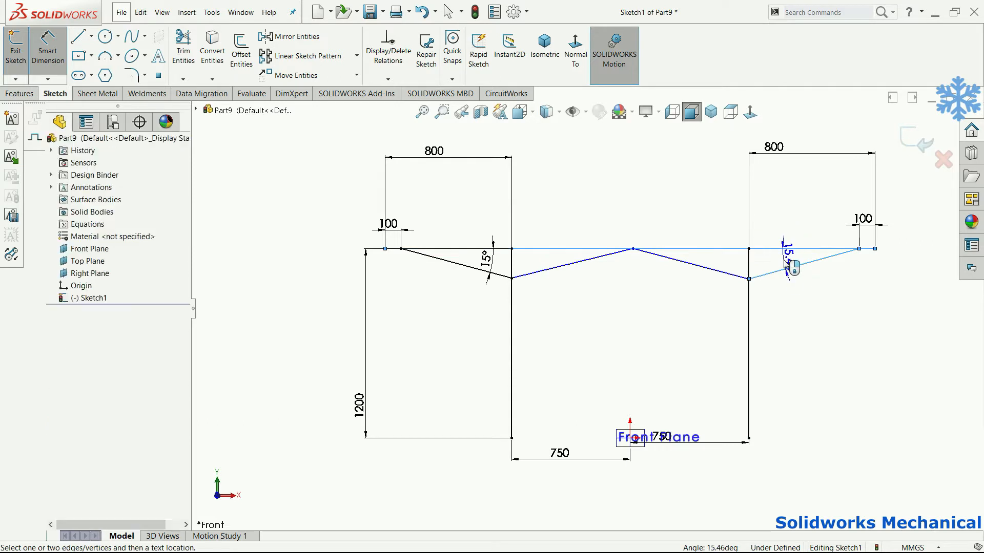
left_click(783, 264)
type("15")
key("Return")
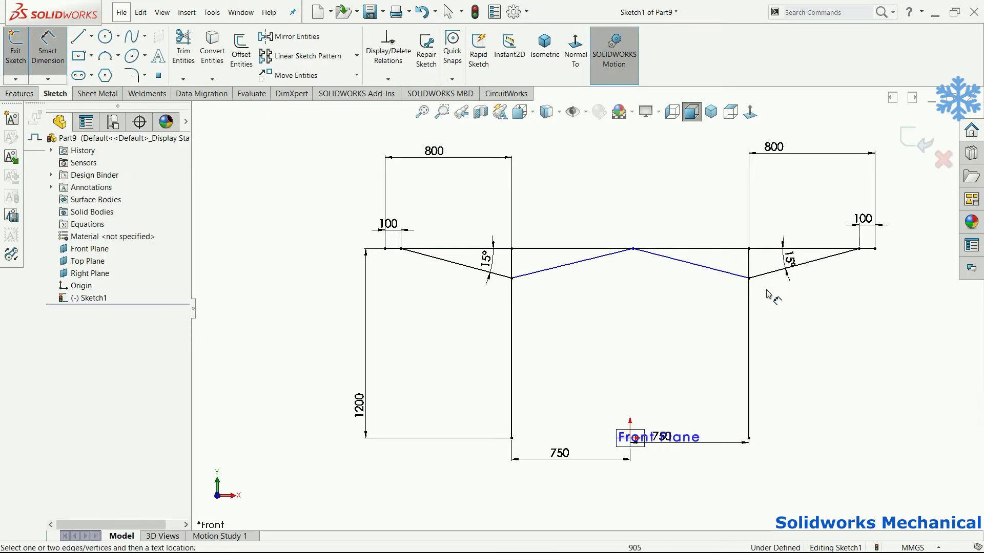
key("Escape")
Dimension the middle peak of the sloped lines at 750 mm from the left vertical line
key("f")
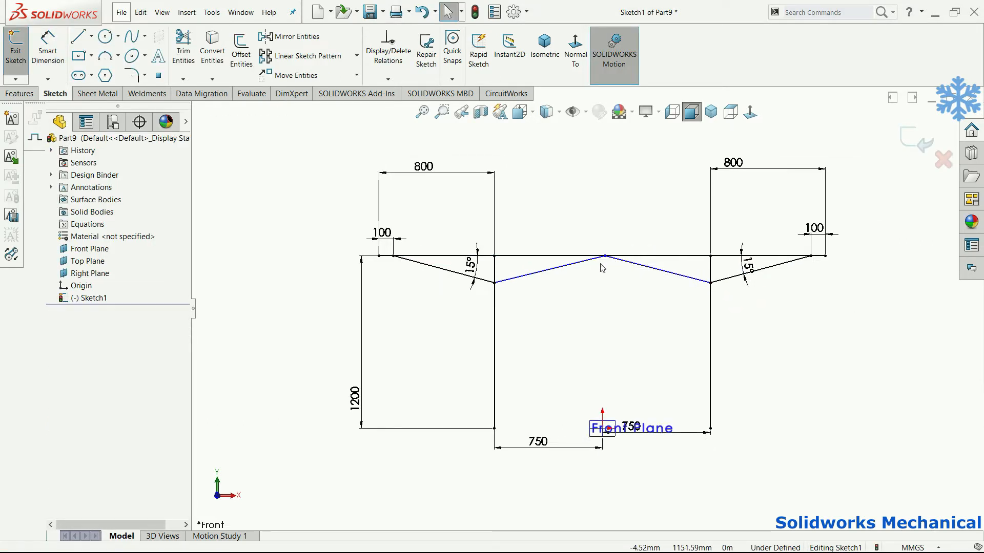
scroll(585, 258, "down", 1)
right_click_drag(581, 308, 605, 289)
scroll(605, 287, "down", 4)
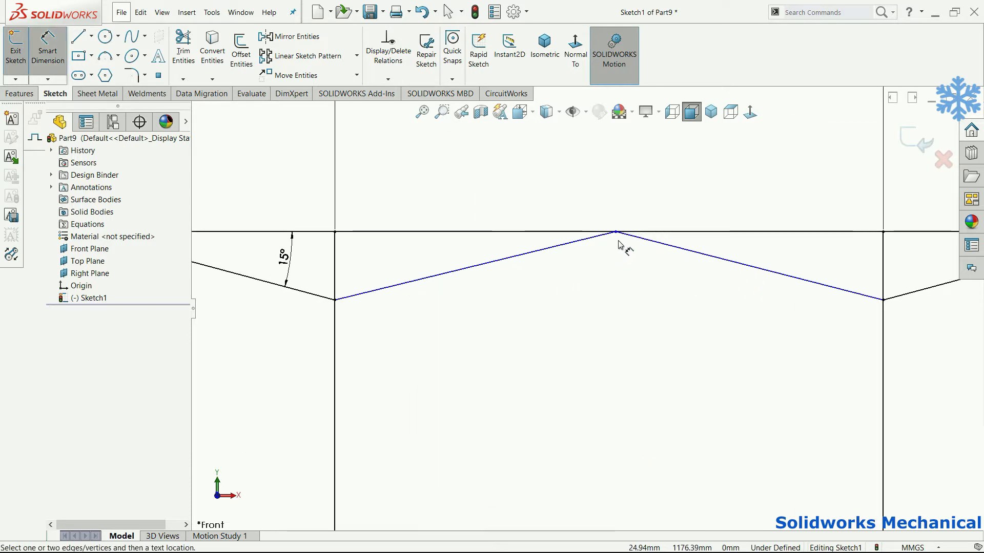
left_click(615, 233)
scroll(507, 282, "up", 3)
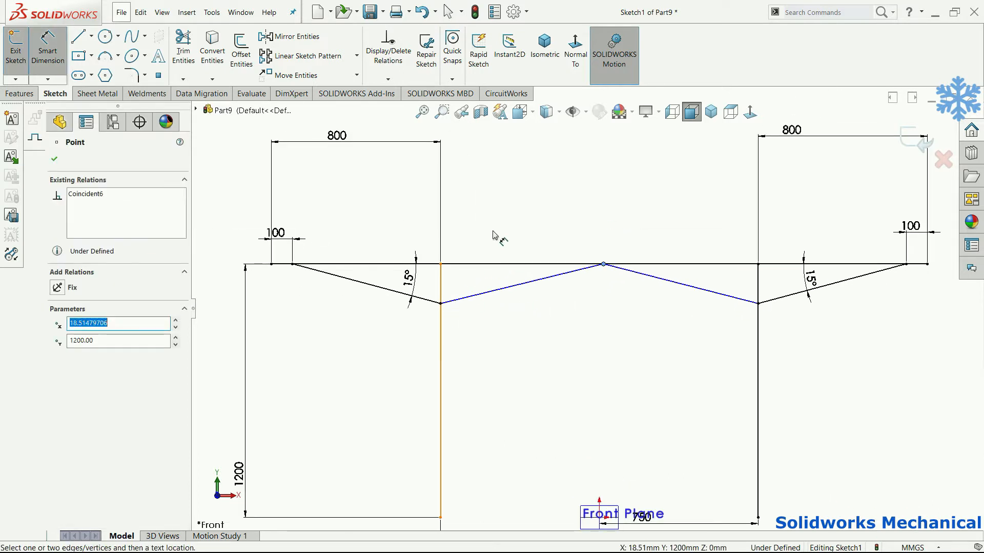
left_click(441, 310)
left_click(487, 218)
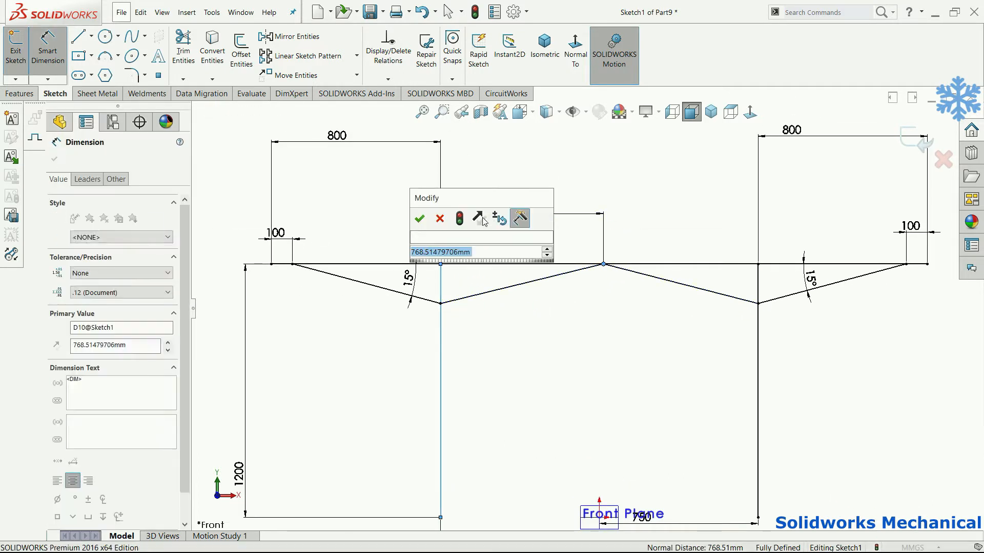
type("750")
key("Return")
left_click(622, 324)
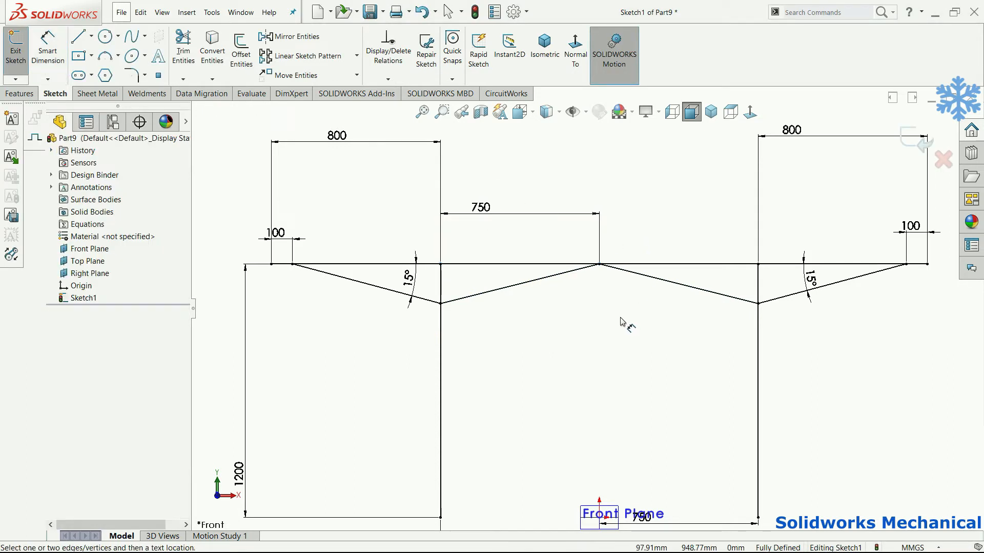
Finish the frame sketch and view it in 3D
scroll(615, 294, "up", 2)
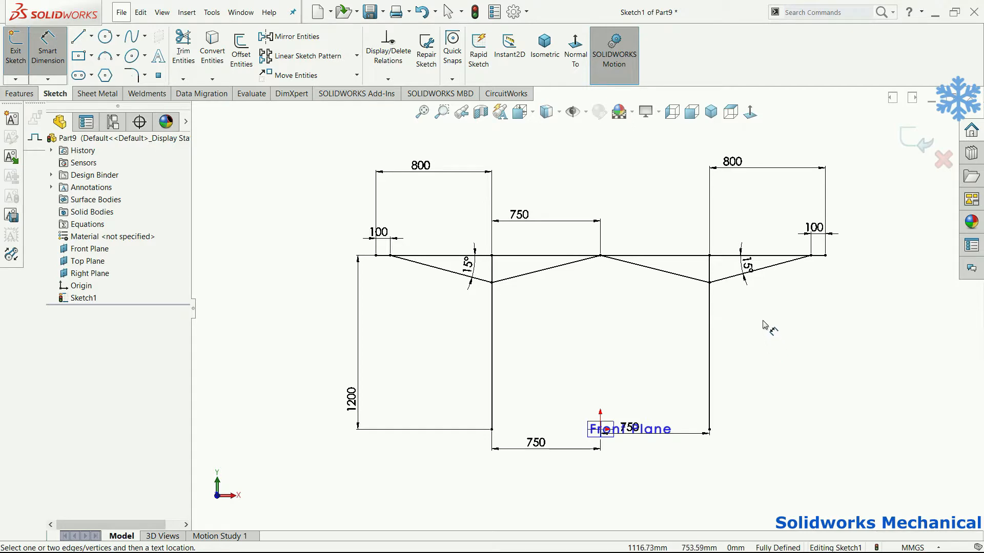
left_click(905, 140)
mouse_move(871, 149)
middle_mouse_down()
mouse_move(878, 197)
mouse_move(808, 239)
mouse_move(835, 241)
mouse_move(788, 242)
mouse_move(812, 244)
middle_mouse_up()
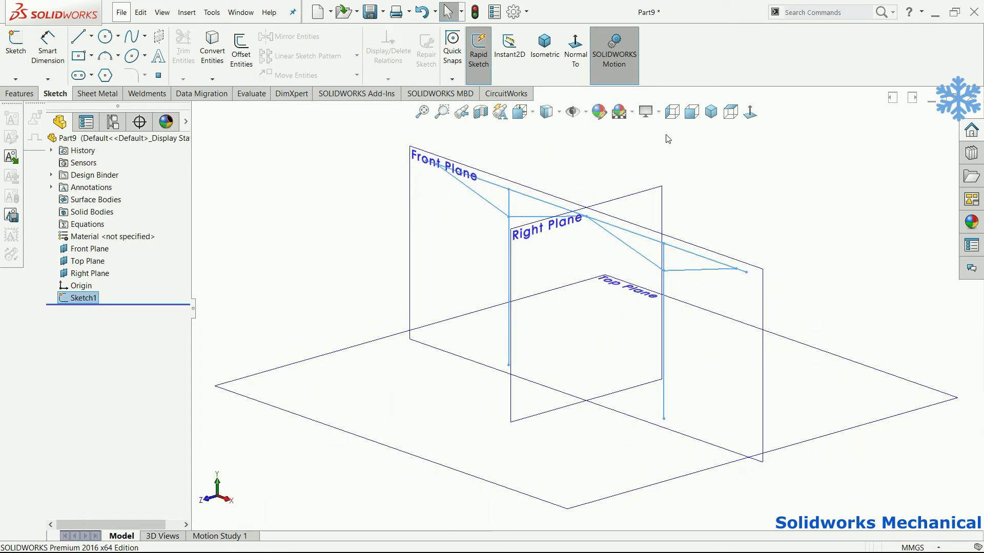
Start a weldment structural member with the iso square tube 40 x 40 x 4 and place the first group along the horizontal line
left_click(183, 13)
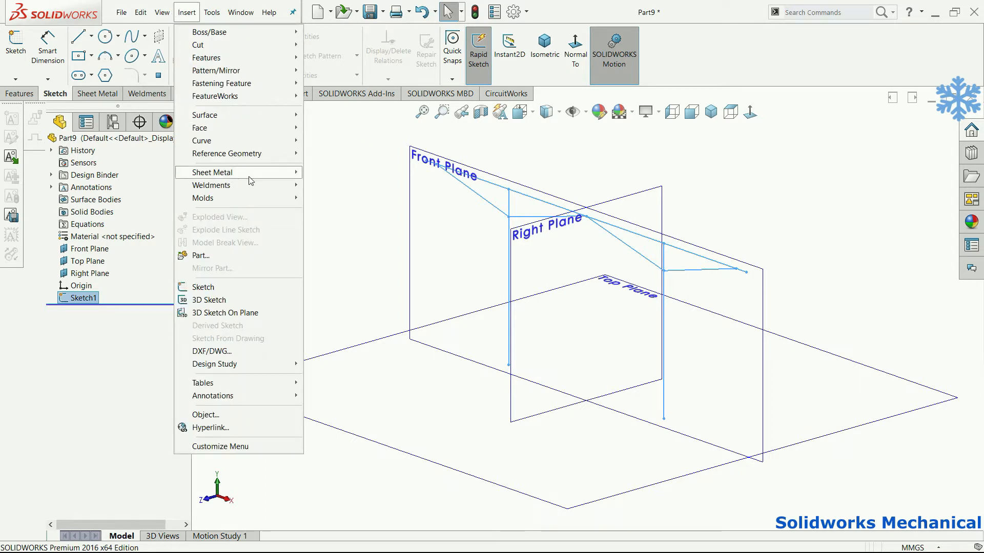
mouse_move(256, 185)
left_click(335, 199)
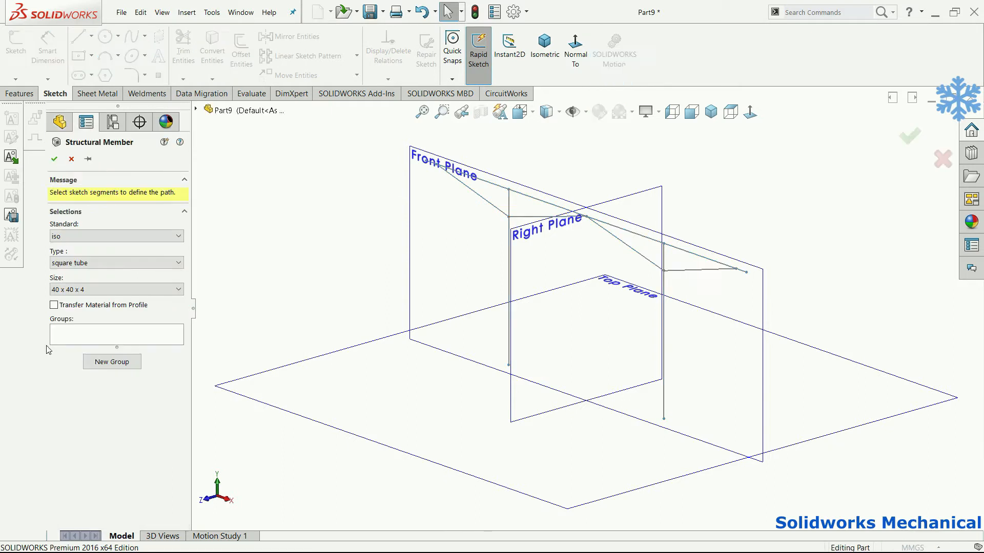
left_click(109, 290)
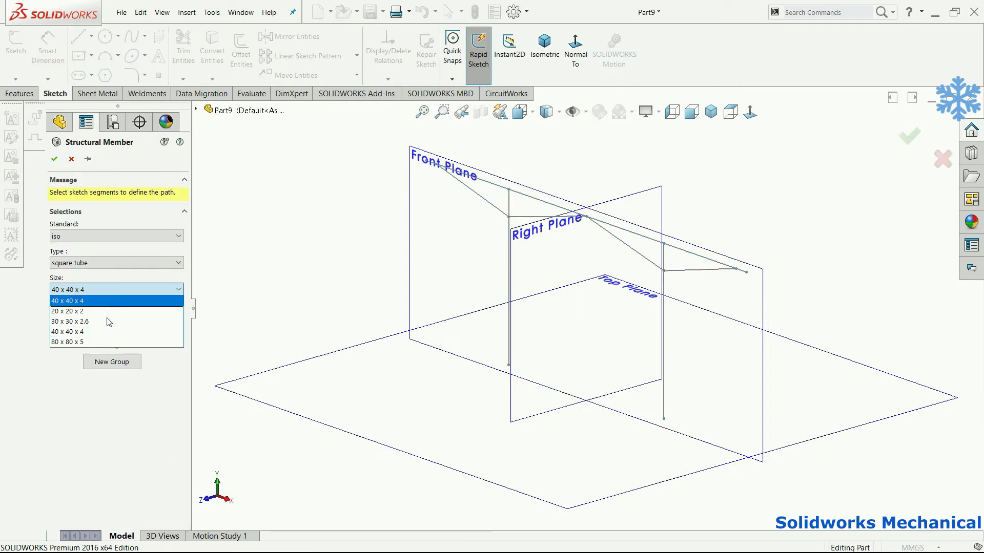
left_click(109, 333)
scroll(523, 215, "down", 4)
mouse_move(500, 258)
middle_mouse_down()
mouse_move(526, 216)
mouse_move(507, 239)
middle_mouse_up()
left_click(504, 234)
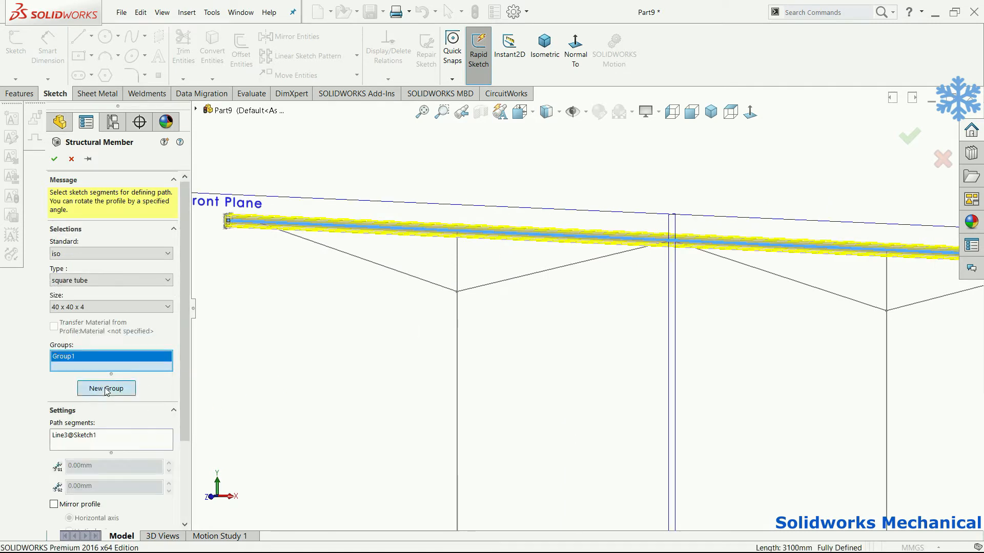
Add a second structural member group along the two vertical post lines
left_click(106, 389)
left_click(457, 261)
scroll(590, 318, "up", 2)
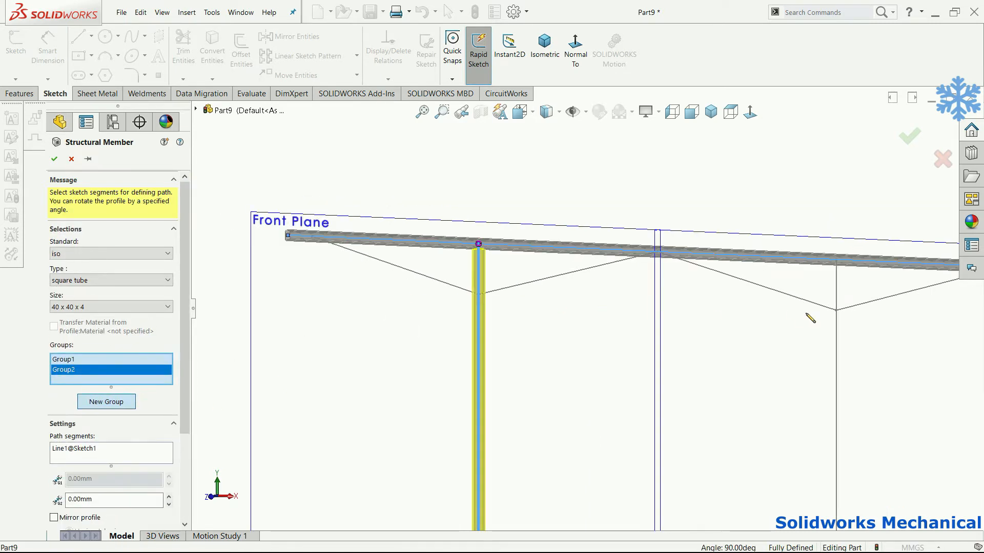
left_click(837, 333)
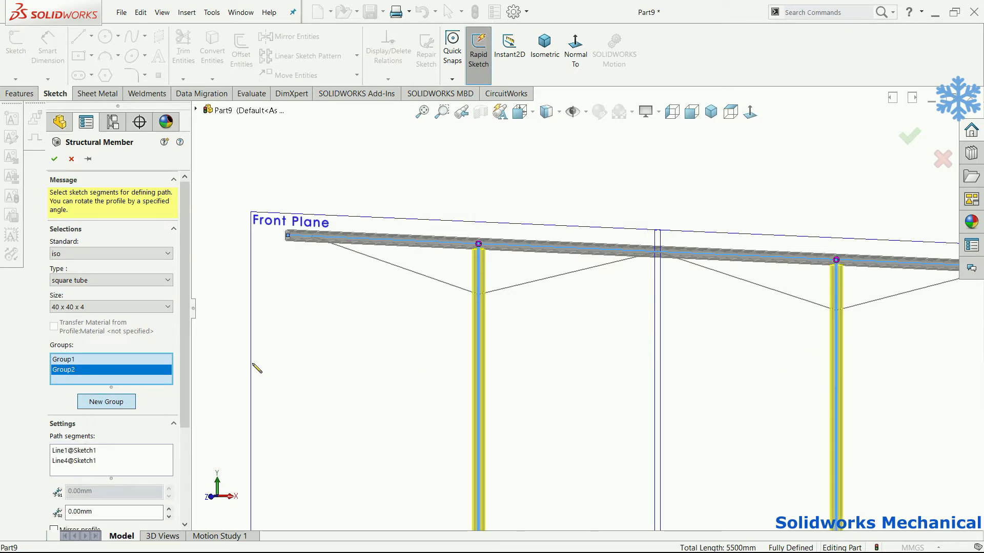
Add a third group along the four sloped brace lines and create the structural members
left_click(106, 402)
left_click(412, 271)
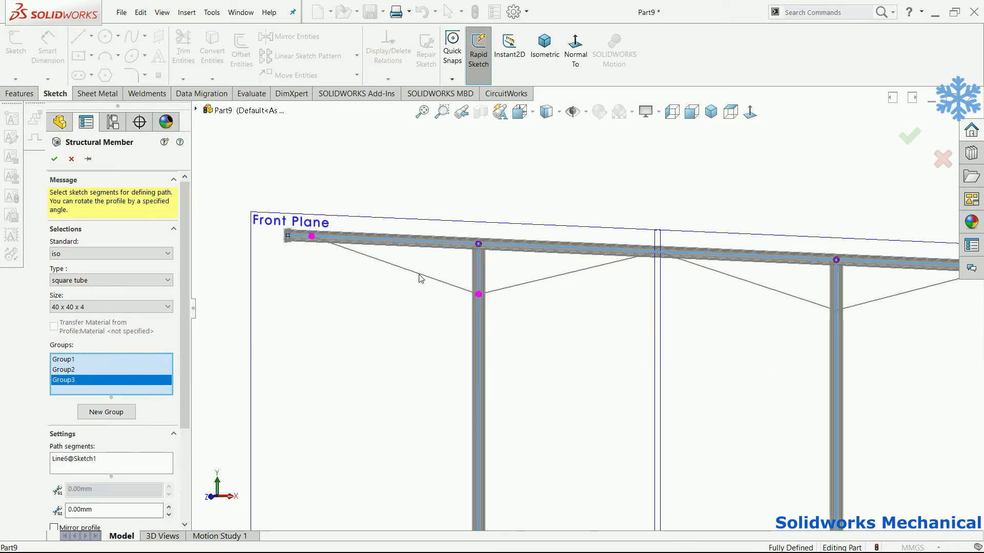
left_click(509, 288)
left_click(720, 276)
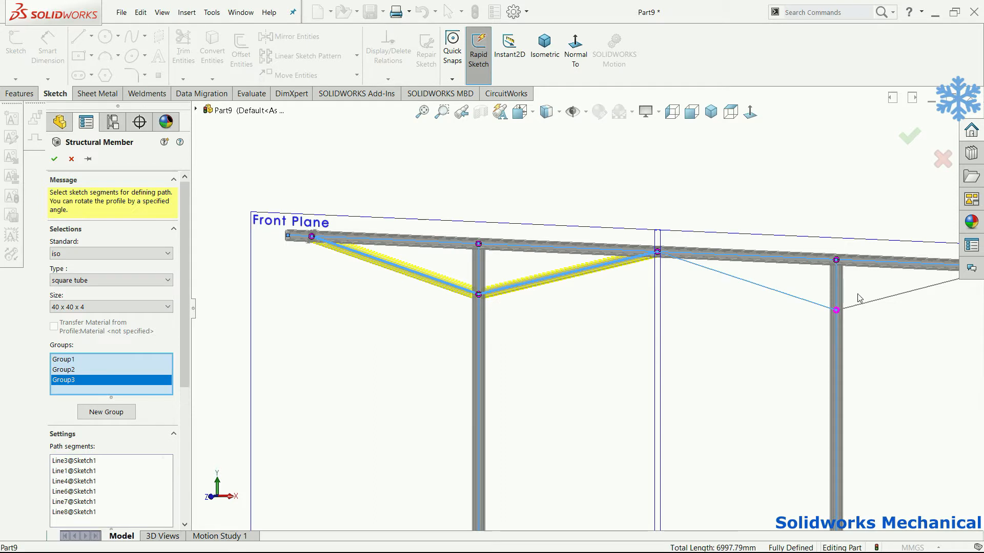
left_click(873, 301)
key("f")
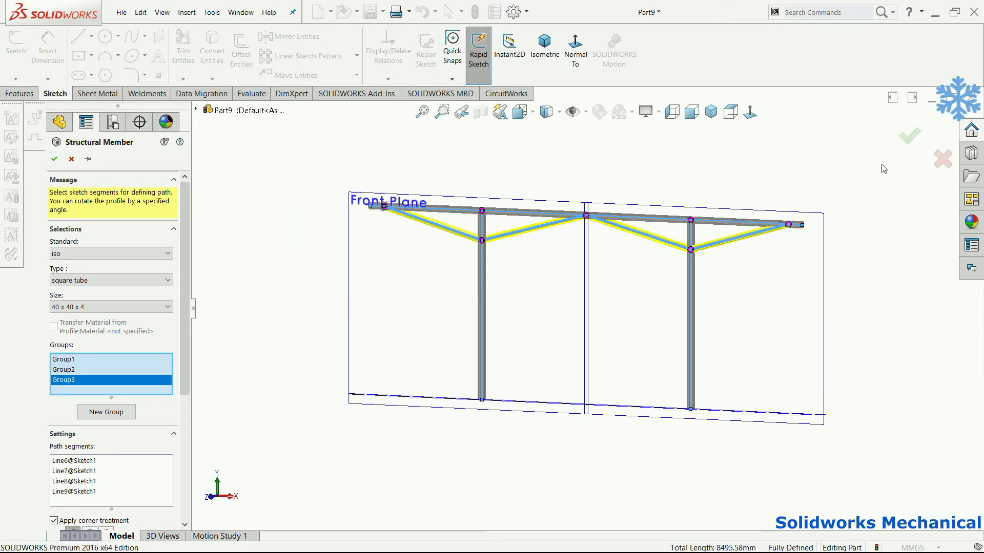
key("Return")
middle_click_drag(760, 264, 567, 301)
scroll(618, 288, "down", 3)
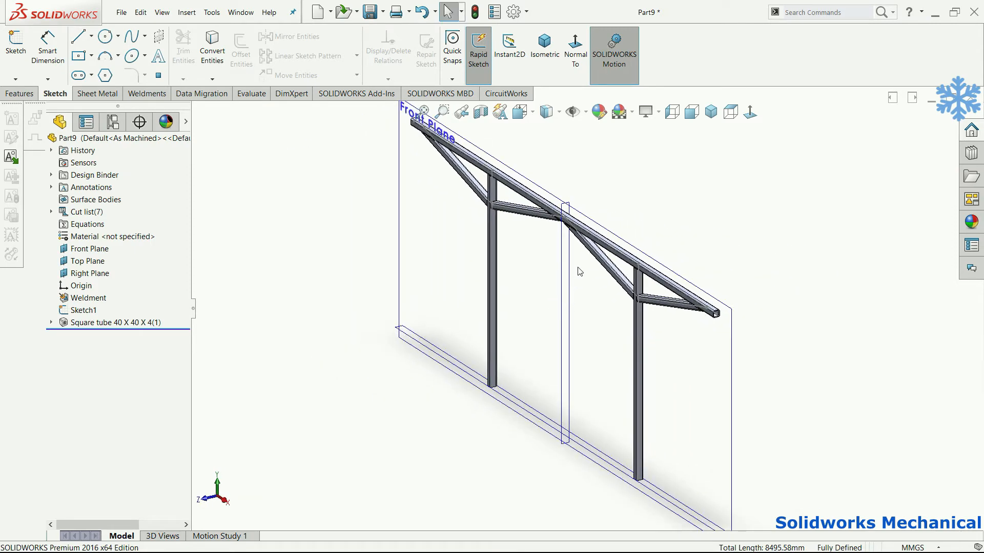
scroll(580, 271, "down", 2)
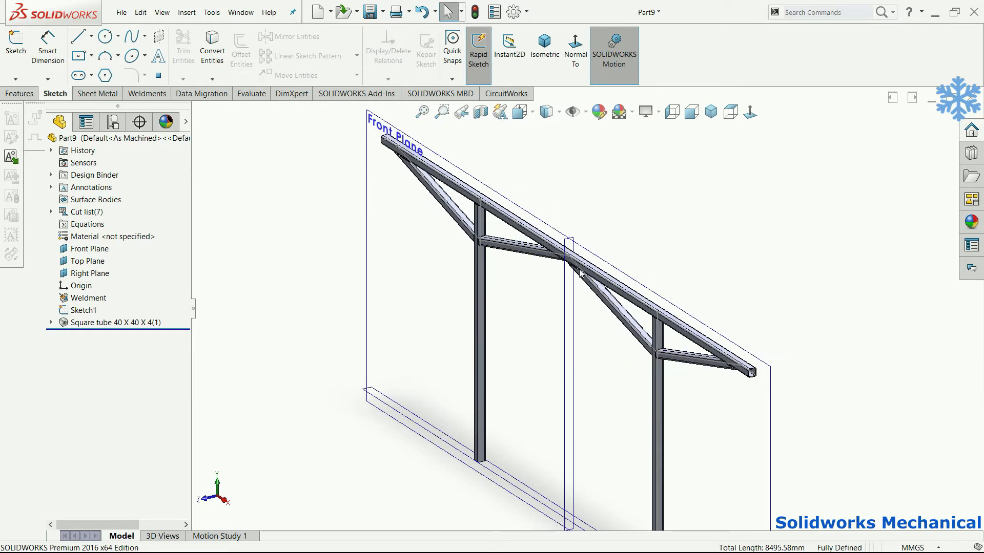
left_click(134, 321)
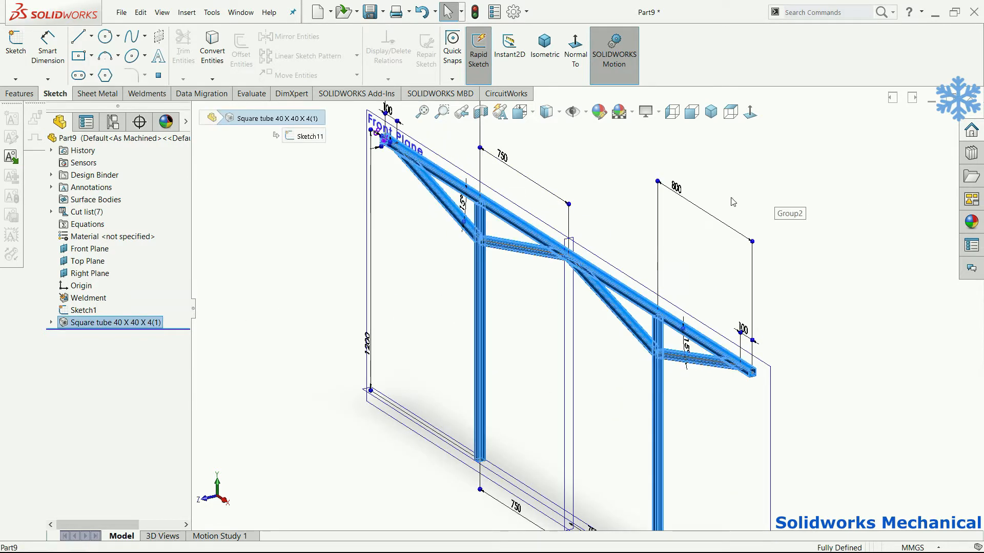
left_click(650, 173)
Start a sketch on the Right Plane and view it straight on
left_click(569, 245)
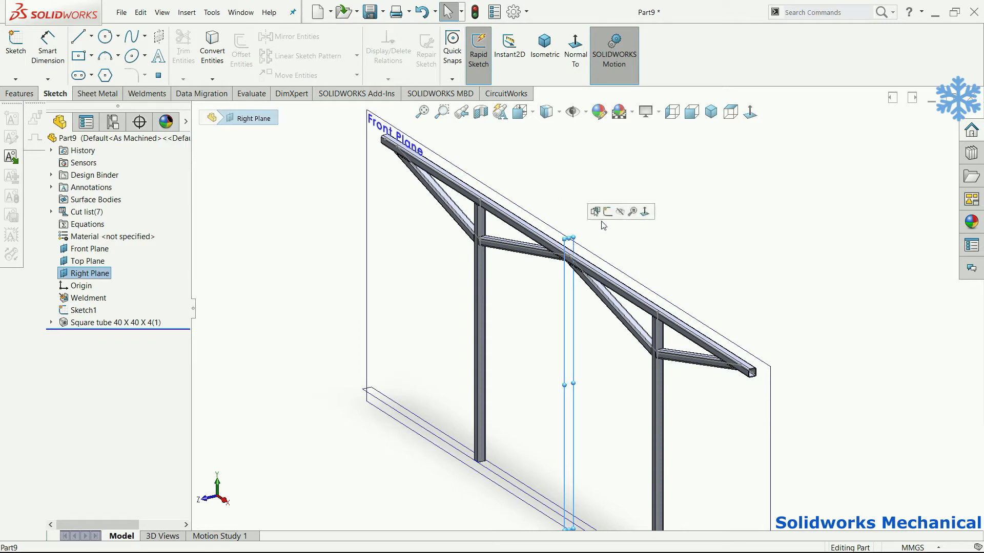
left_click(606, 210)
left_click(751, 112)
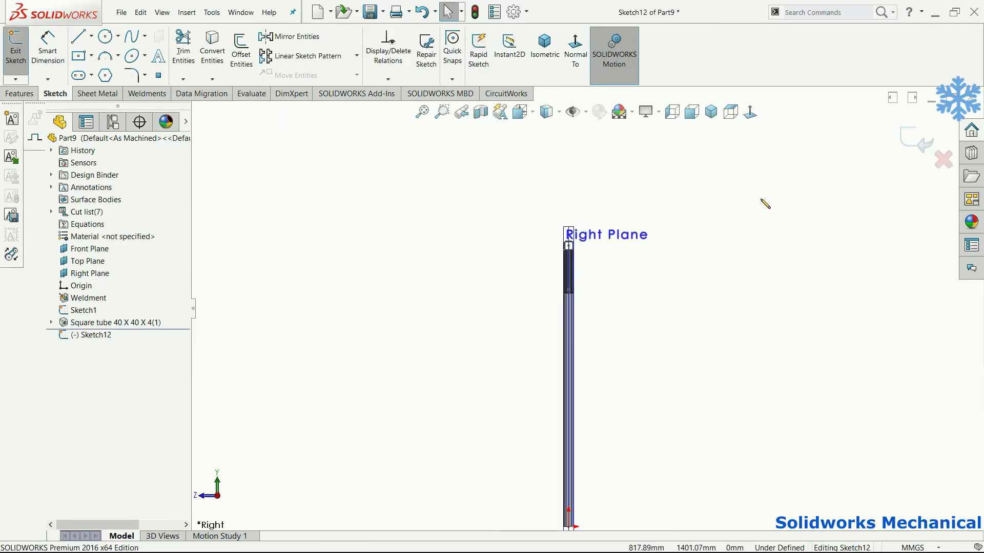
Sketch a roughly horizontal line about 131 mm long from the origin, outward from the post base
key("l")
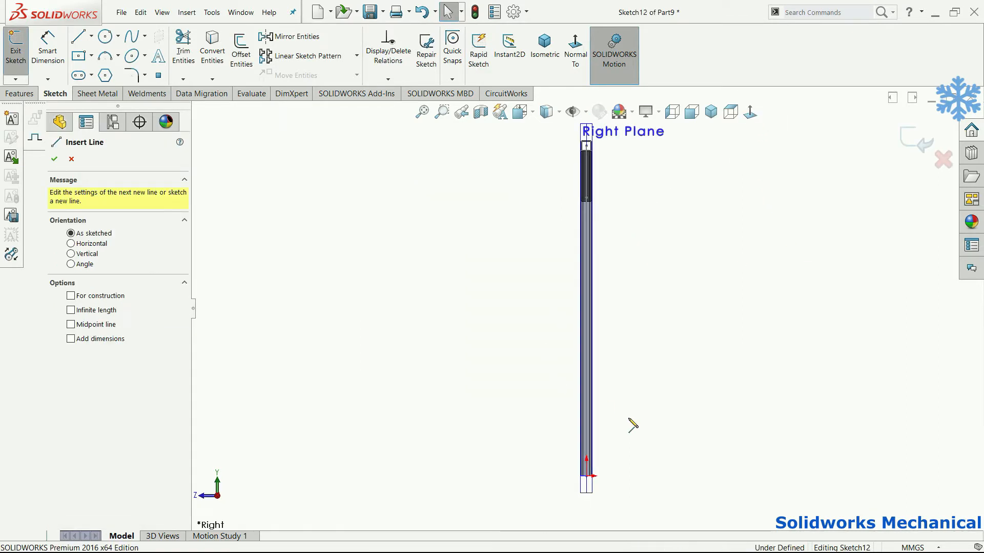
scroll(579, 528, "down", 3)
left_click(506, 522)
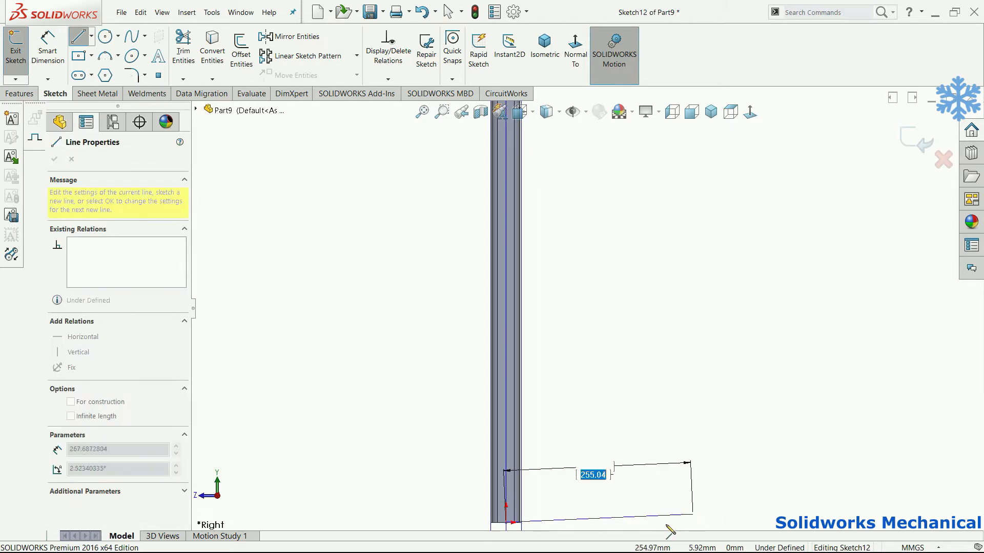
left_click(598, 525)
key("Escape")
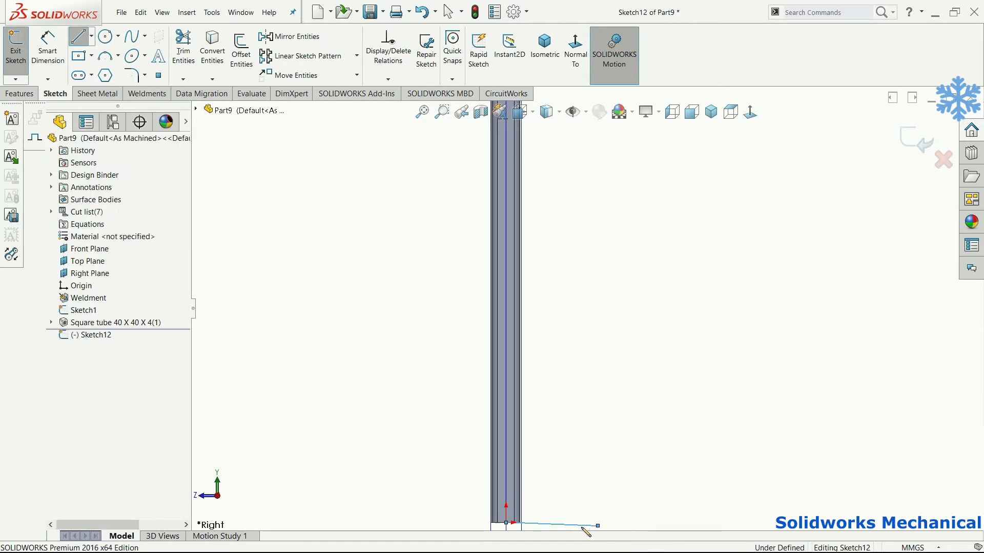
Make the line horizontal and for construction, and exit the sketch
left_click(554, 525)
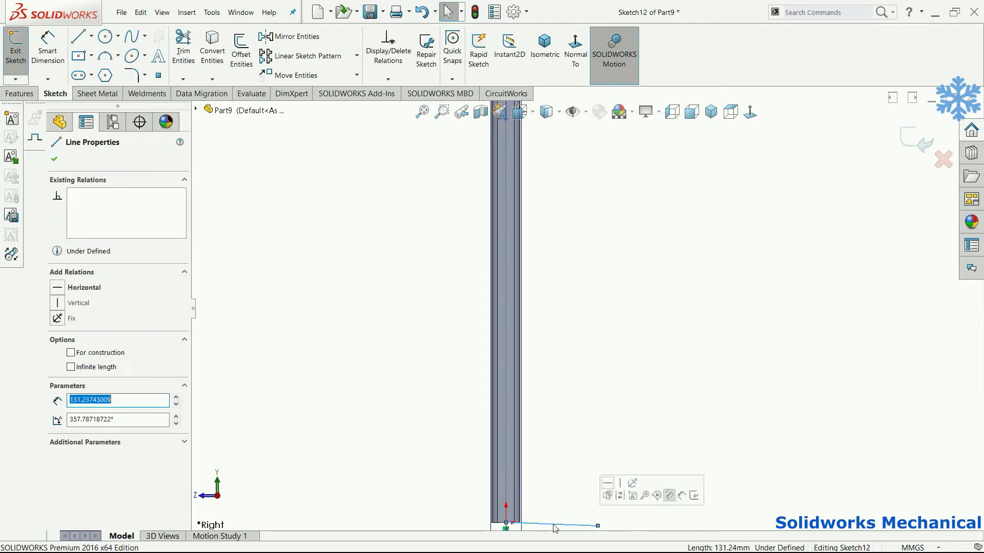
left_click(64, 290)
left_click(779, 391)
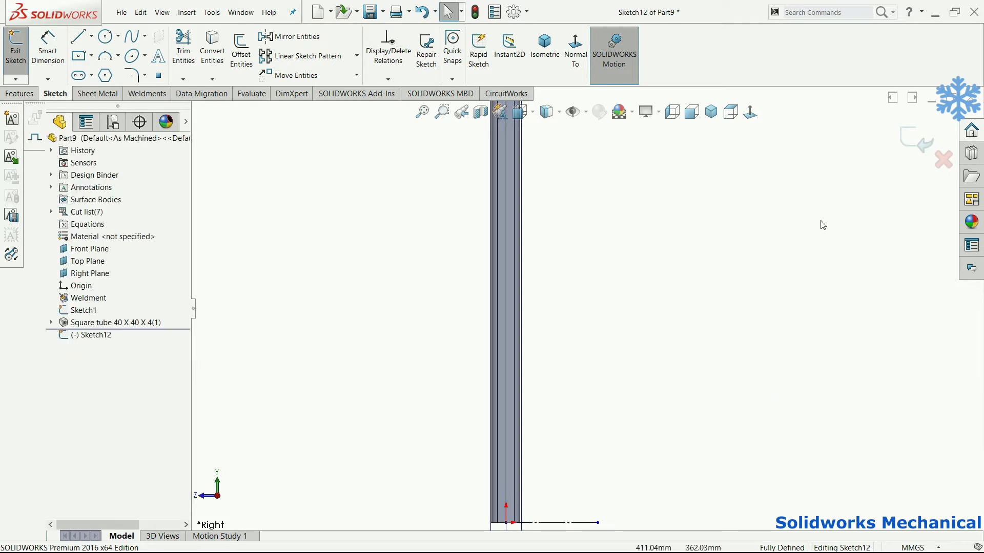
left_click(902, 137)
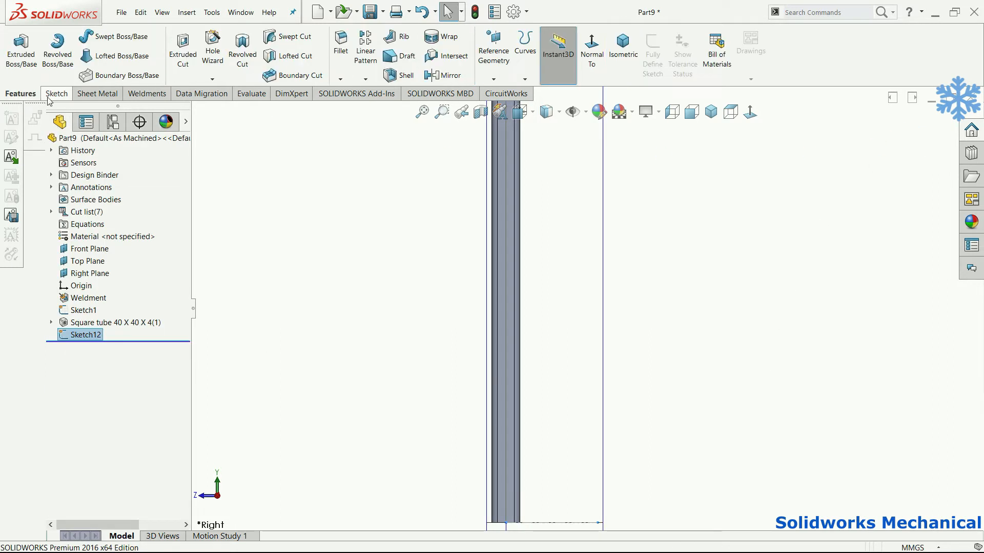
Start a Linear Pattern along the construction line with 500 mm spacing and 5 instances
left_click(56, 94)
left_click(18, 94)
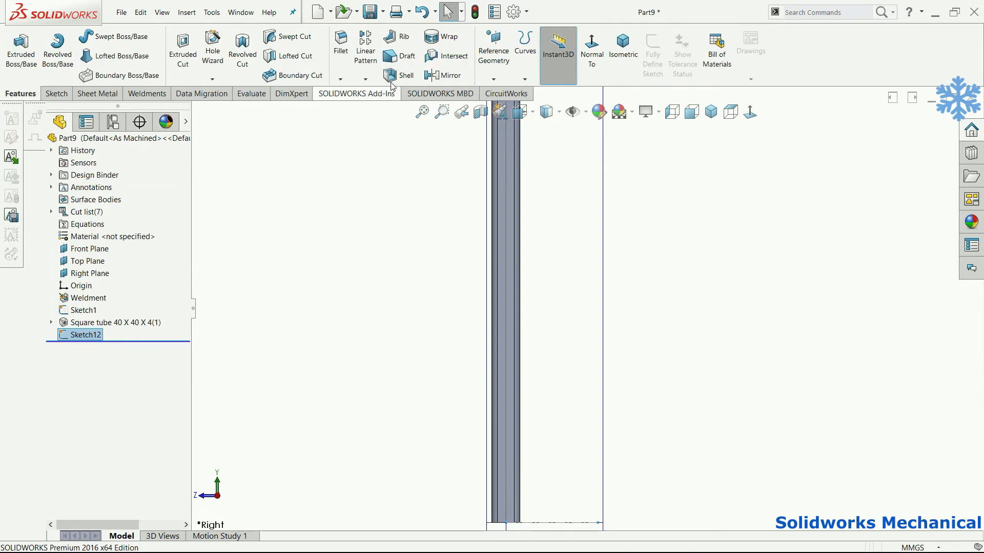
left_click(365, 51)
scroll(627, 450, "up", 3)
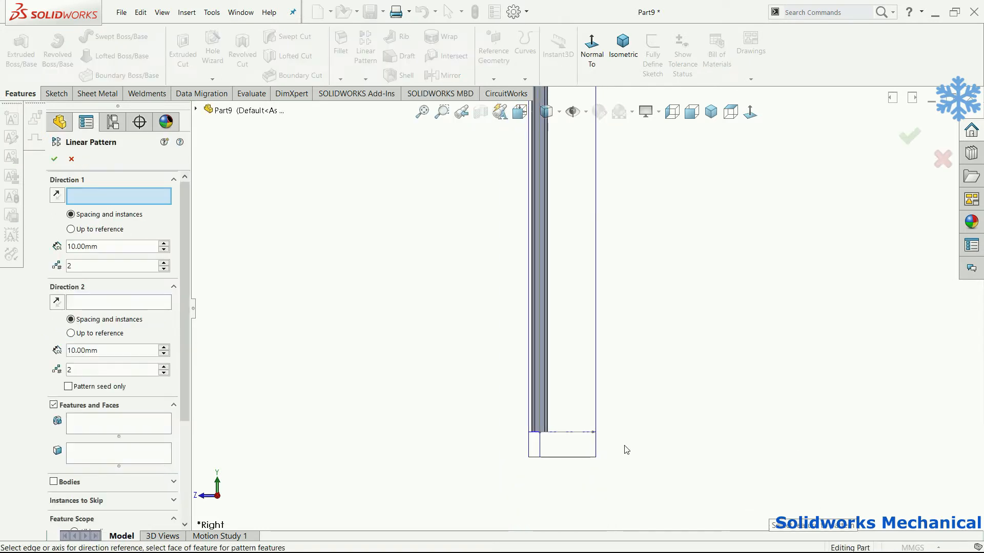
left_click(581, 434)
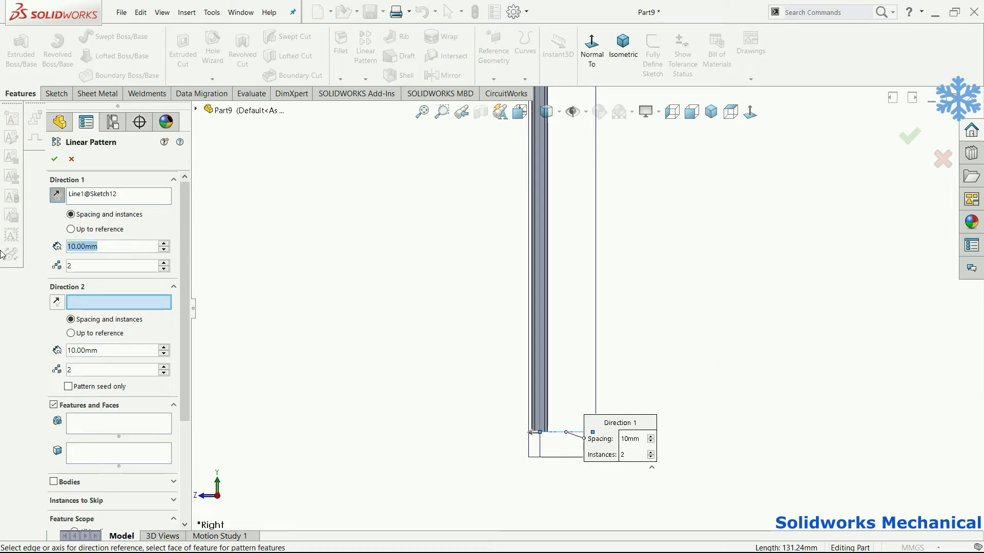
type("500")
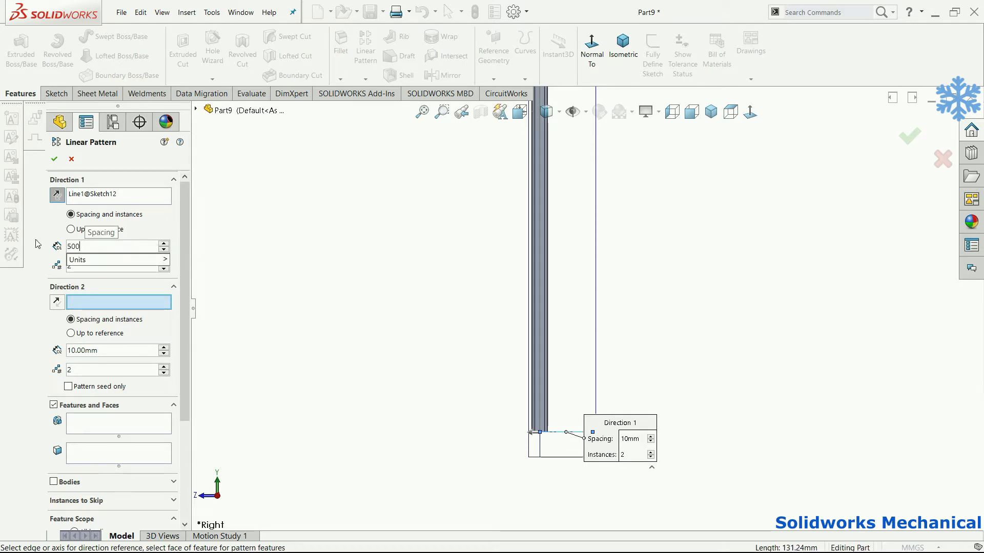
key("Return")
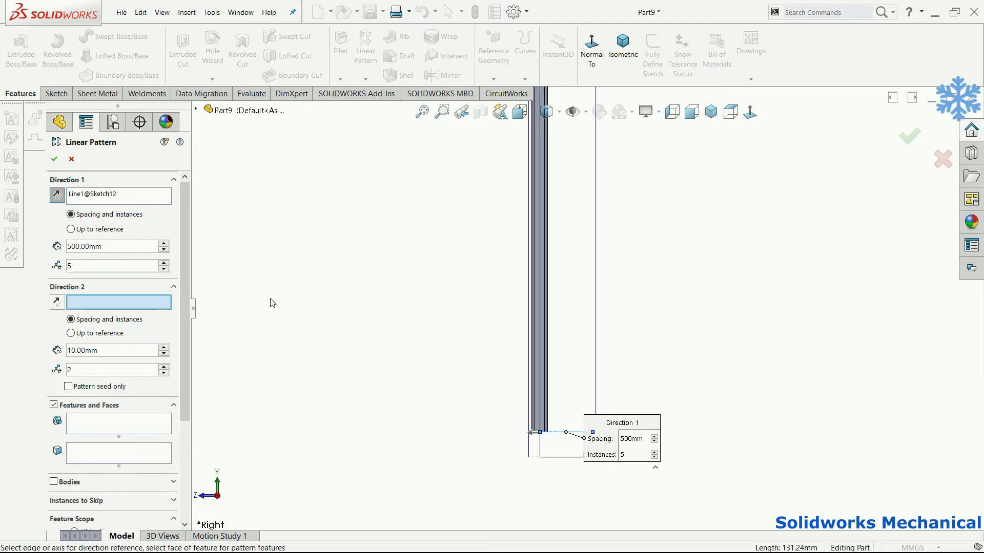
Set the linear pattern to repeat bodies instead of features and faces
scroll(181, 435, "down", 3)
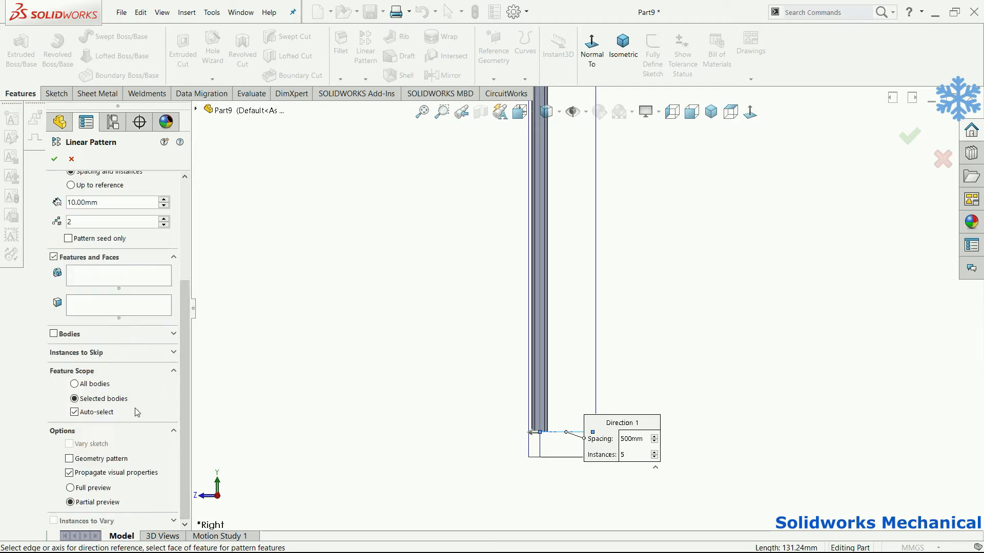
left_click(86, 386)
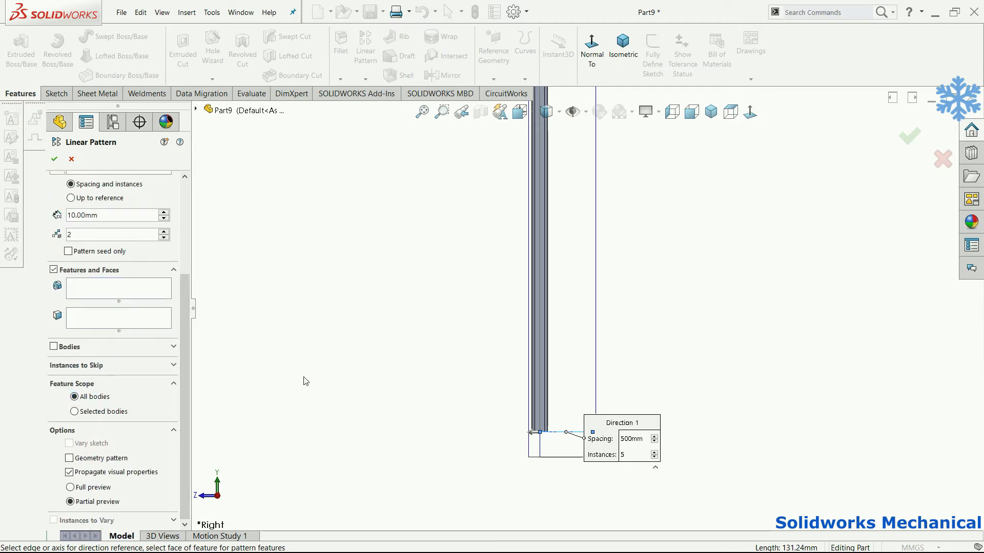
middle_click_drag(301, 378, 318, 397)
left_click(53, 347)
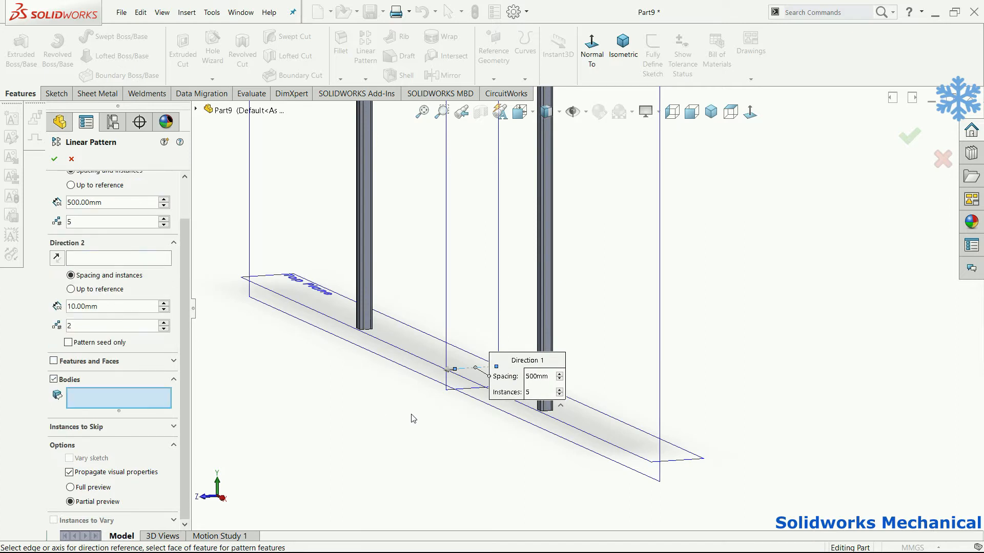
Select all seven square tube bodies of the frame, including beam, posts and braces, as the bodies to pattern
key("f")
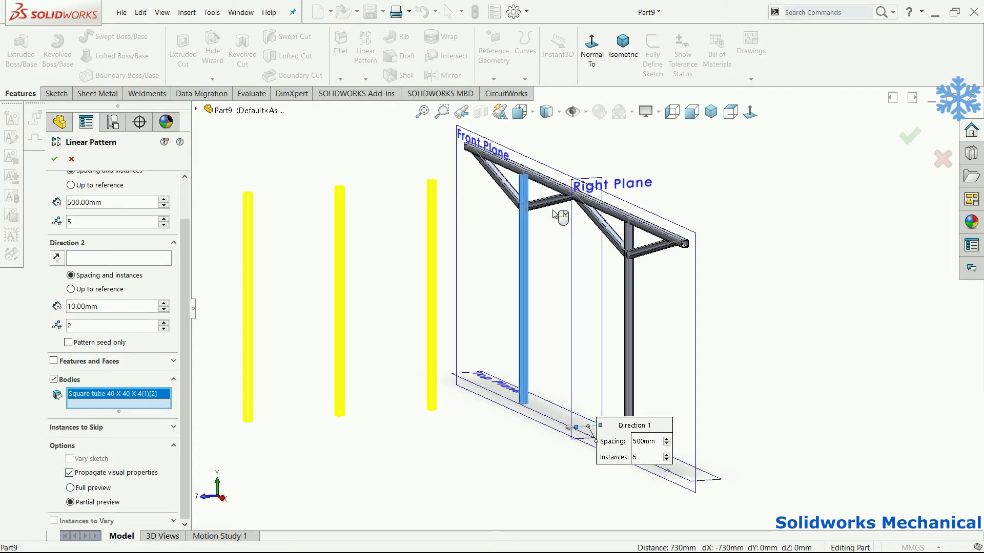
left_click(493, 165)
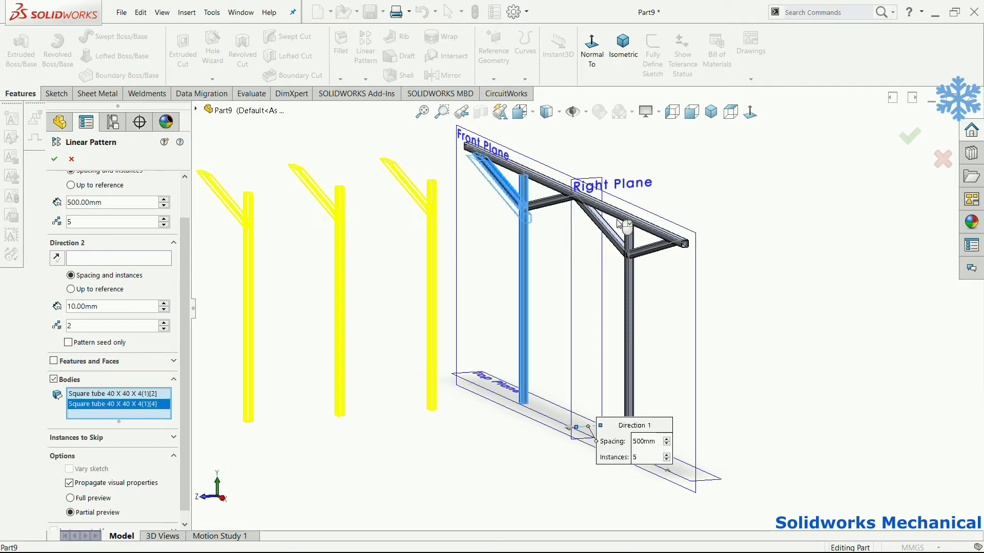
left_click(551, 208)
middle_click_drag(549, 209, 556, 233, "ctrl")
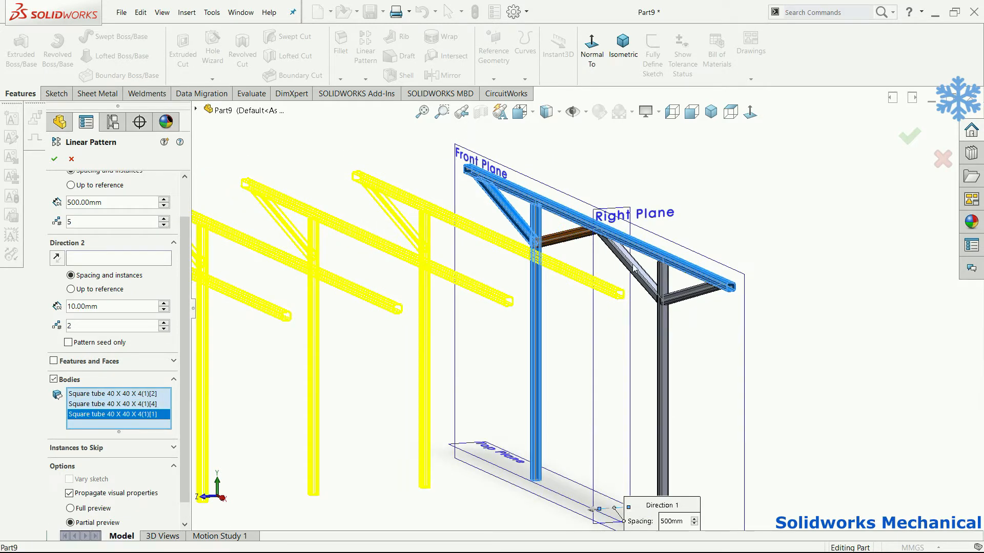
left_click(686, 296)
left_click(685, 295)
scroll(681, 295, "down", 2)
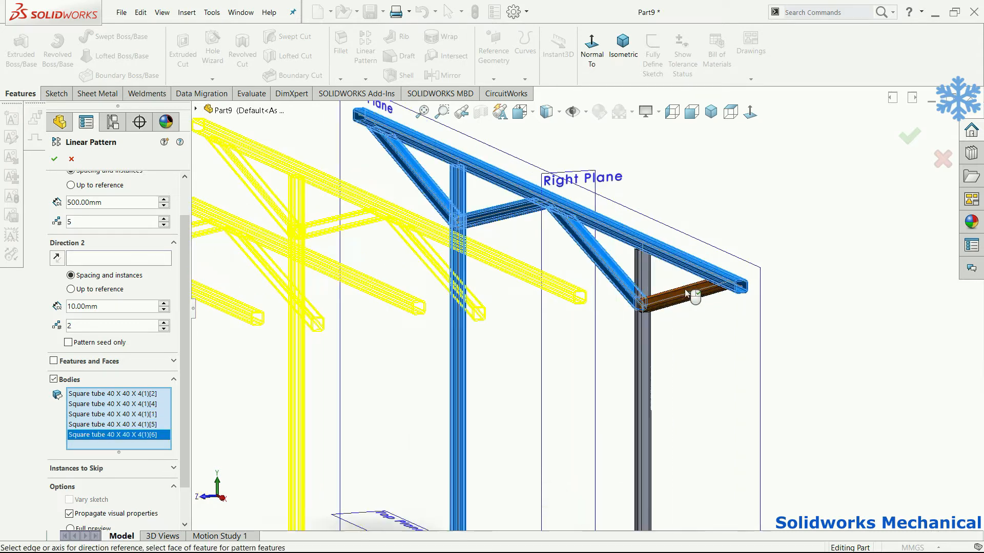
left_click(641, 265)
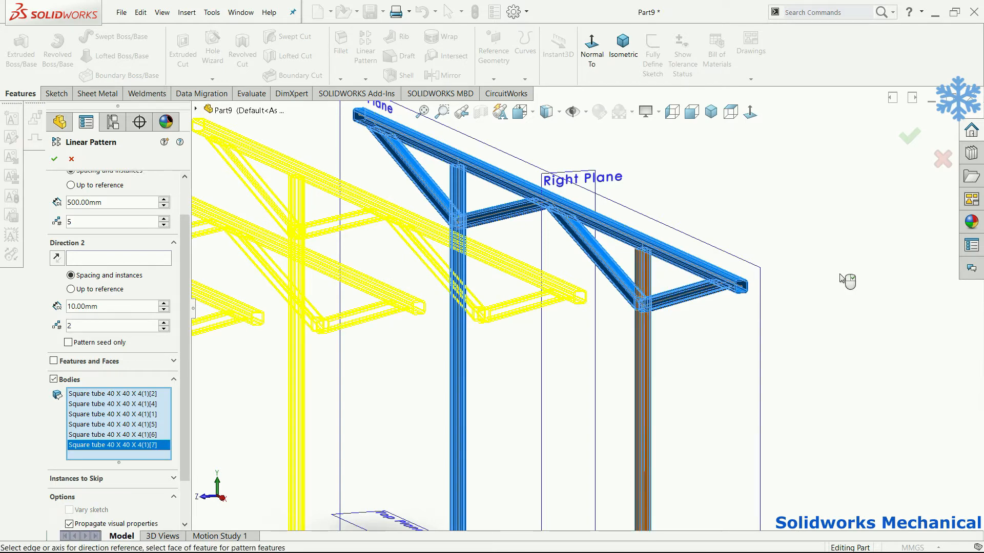
scroll(846, 281, "up", 5)
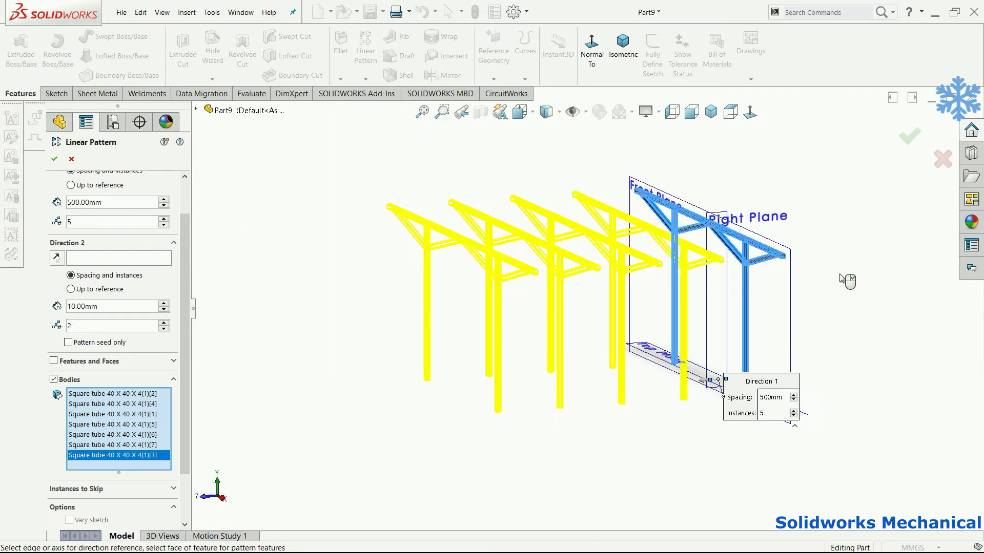
Set the pattern spacing to 1500 mm and create the linear pattern of frames
middle_click_drag(826, 336, 813, 369)
left_click(768, 392)
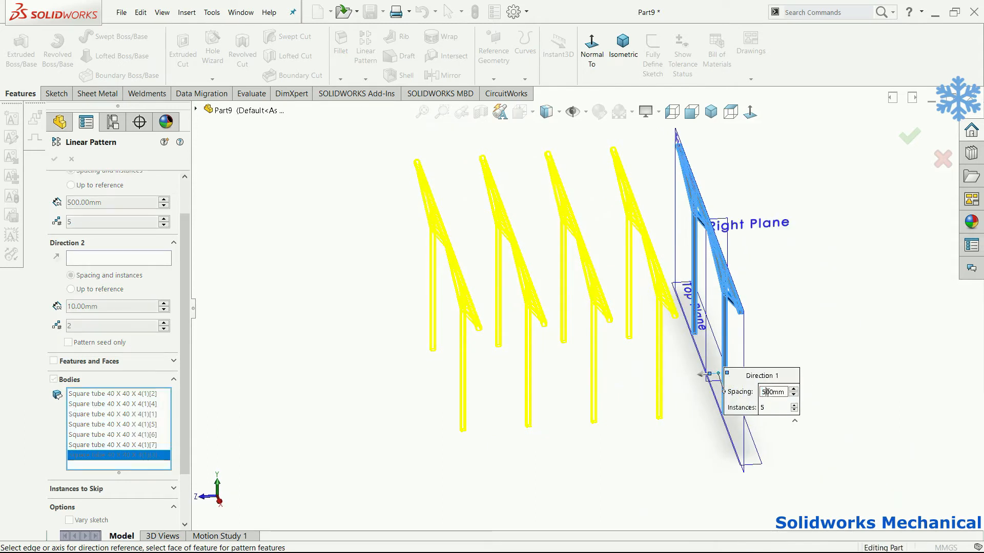
left_click(764, 392)
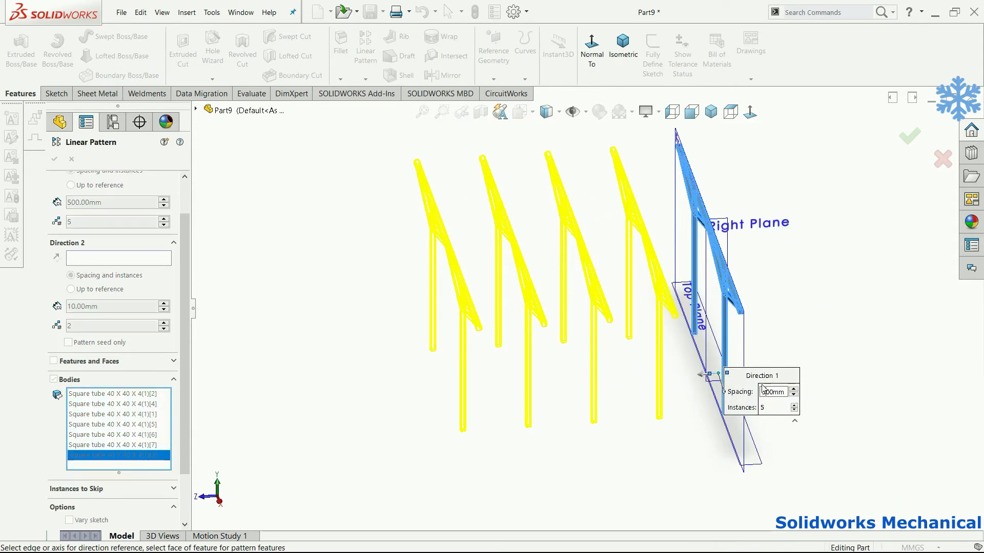
type("1")
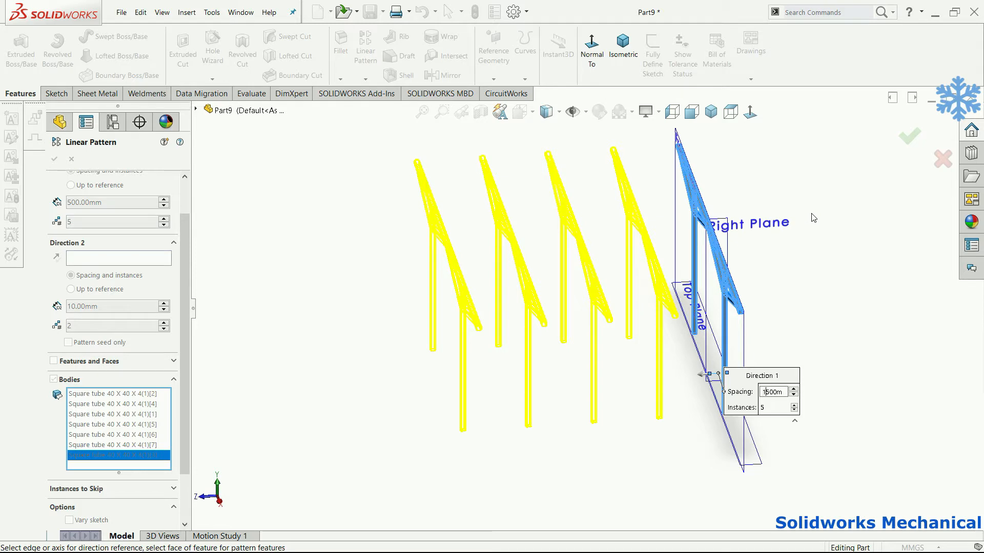
middle_click_drag(823, 259, 628, 301)
left_click(913, 137)
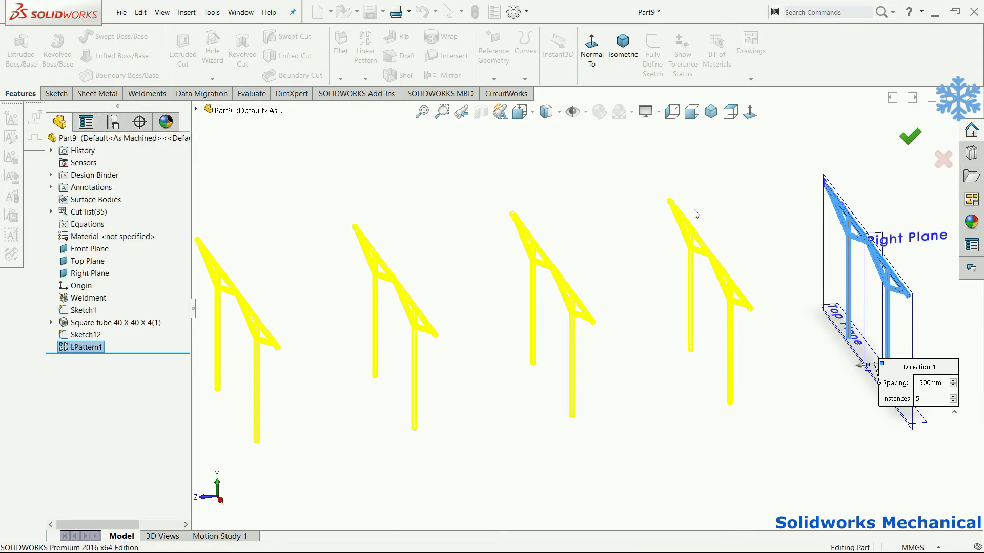
Start a new sketch on the Right Plane and view it straight on with all frames in view
scroll(694, 211, "up", 3)
mouse_move(690, 238)
middle_mouse_down()
mouse_move(640, 240)
mouse_move(563, 220)
mouse_move(445, 250)
mouse_move(458, 254)
middle_mouse_up()
left_click(459, 254)
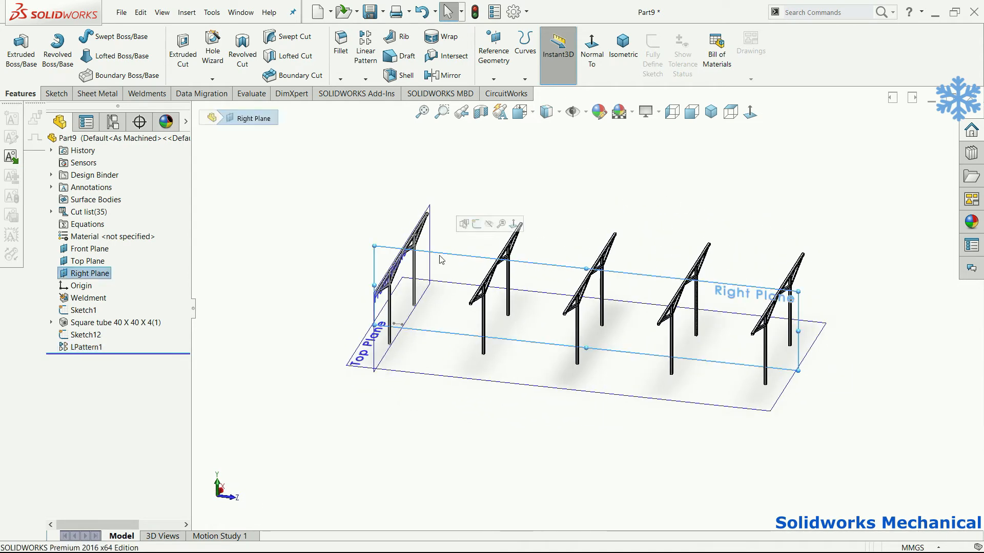
left_click(464, 224)
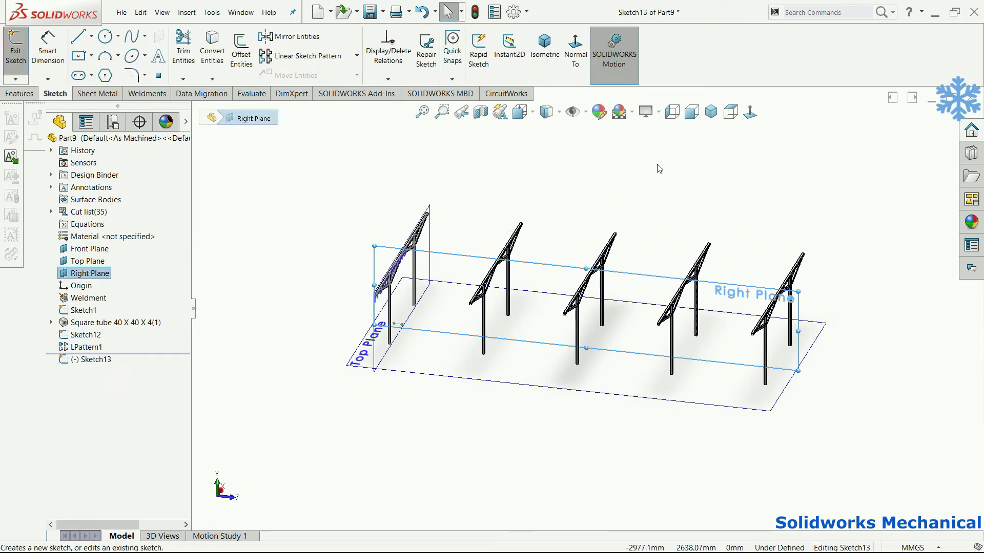
left_click(750, 111)
scroll(712, 237, "down", 3)
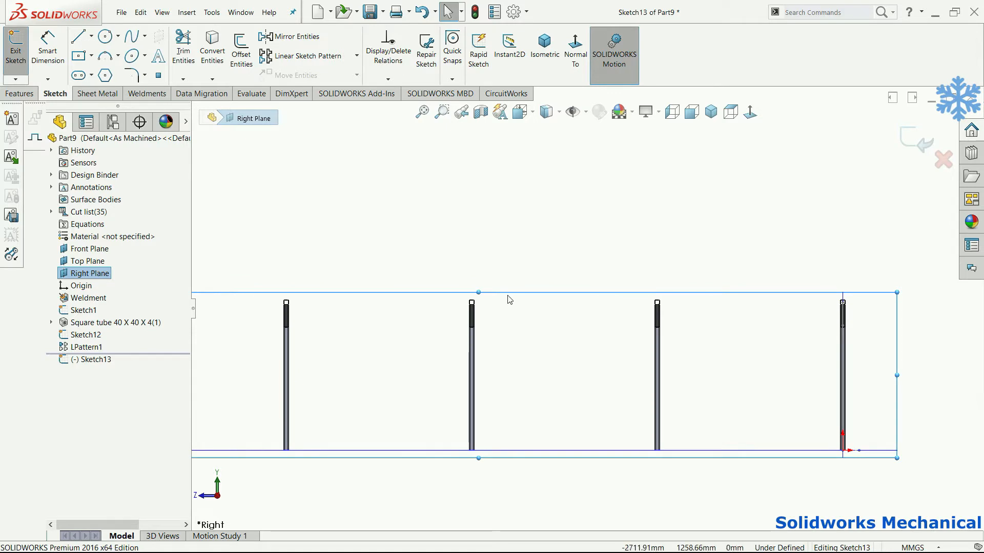
scroll(586, 308, "up", 1)
scroll(584, 298, "up", 1)
scroll(463, 318, "up", 1)
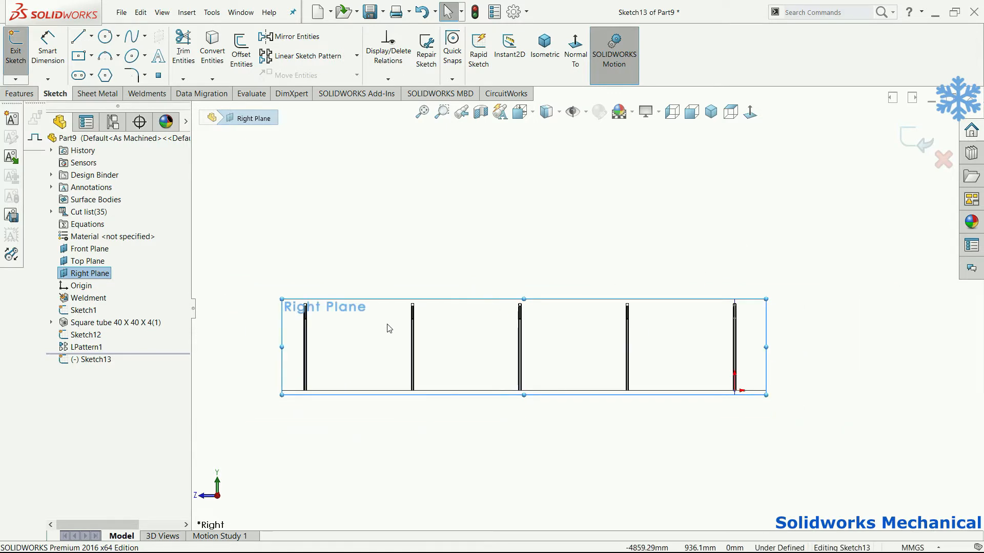
Sketch a horizontal line about 1460 mm long between the facing beam tube sides of the two frames farthest from the origin
key("l")
scroll(401, 314, "down", 8)
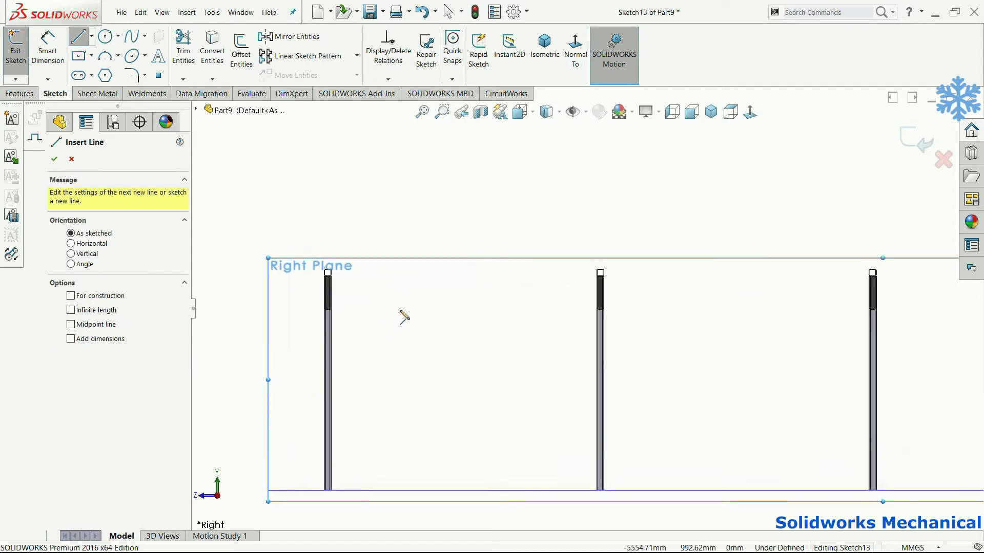
scroll(319, 243, "down", 2)
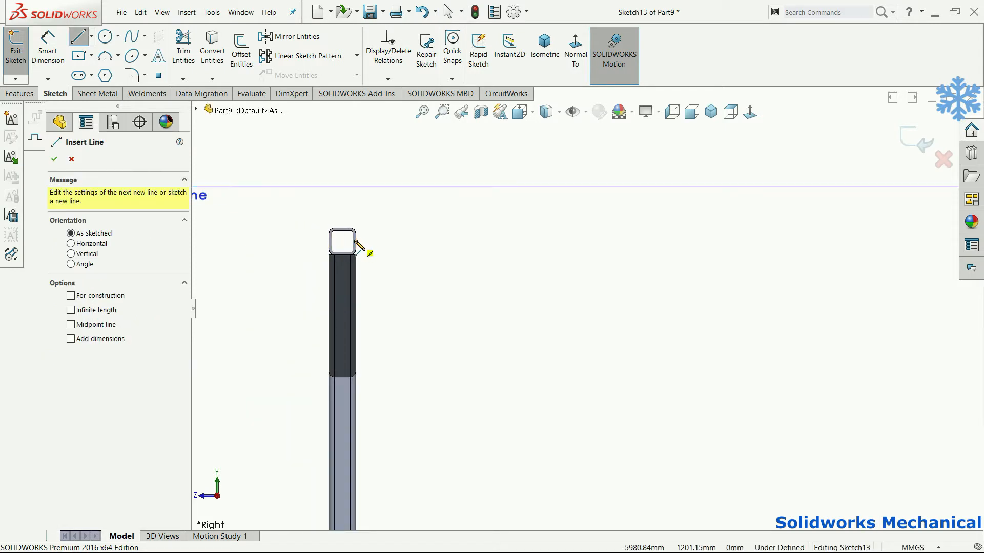
left_click(355, 240)
scroll(655, 252, "up", 2)
scroll(920, 260, "up", 3)
scroll(896, 281, "down", 2)
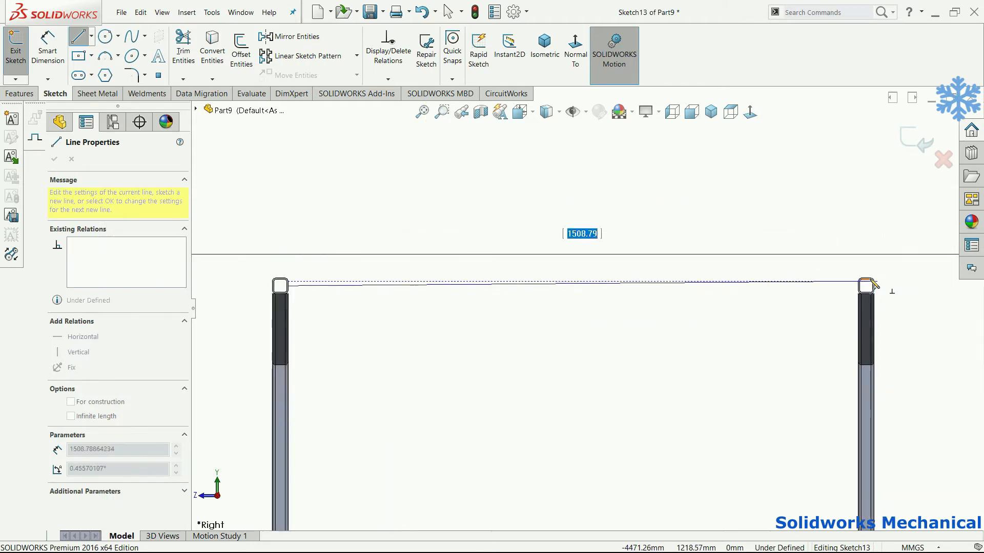
scroll(872, 285, "down", 2)
left_click(841, 288)
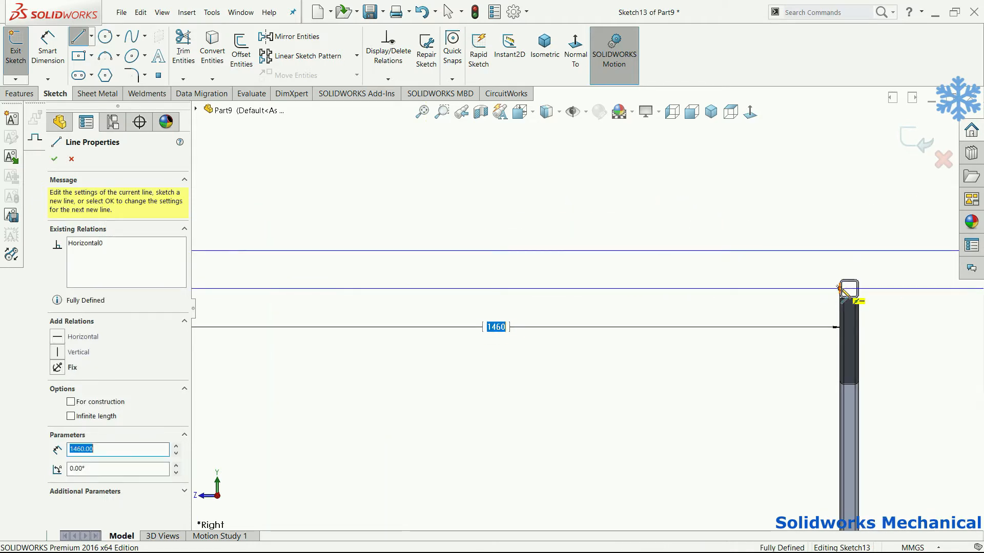
key("Escape")
Exit the sketch holding the connecting line between the two frames
scroll(643, 321, "up", 3)
middle_click_drag(643, 321, 625, 305)
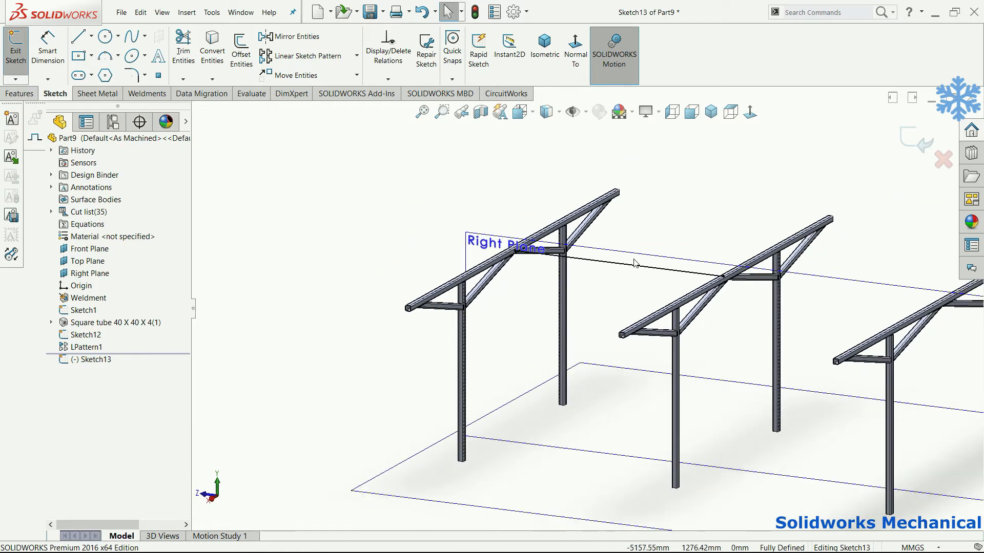
scroll(636, 266, "up", 1)
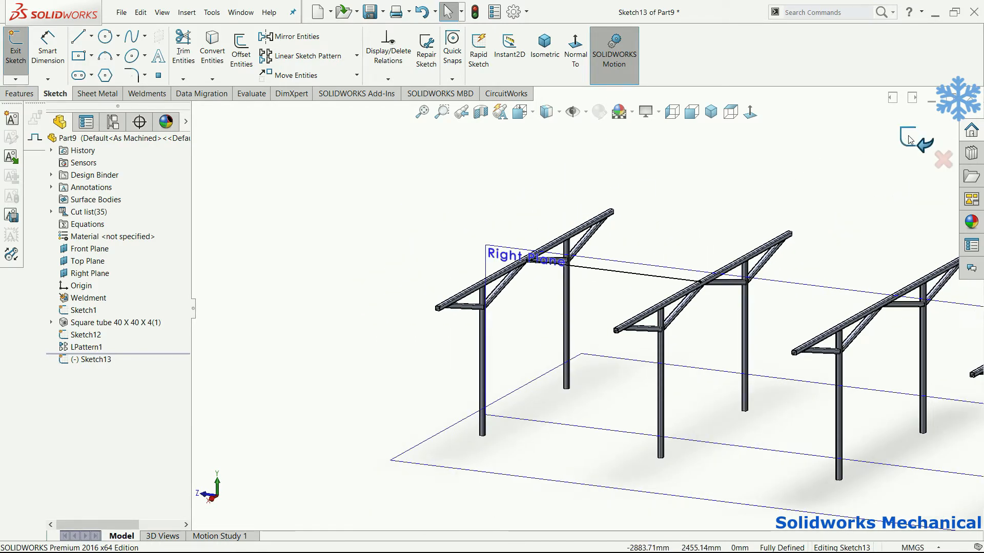
left_click(910, 139)
left_click(621, 268)
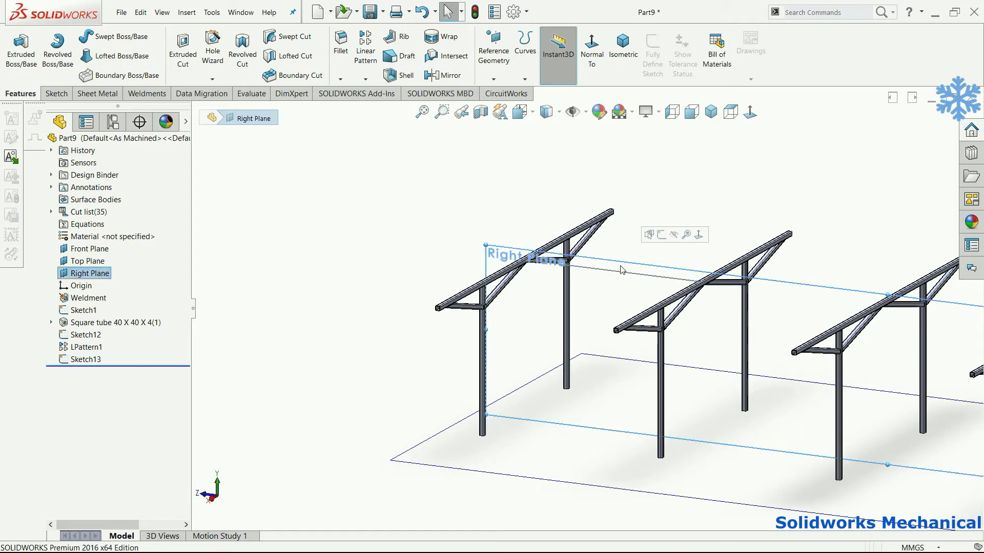
Create a reference plane parallel to the Right Plane at a 750 mm offset
left_click(493, 79)
left_click(505, 87)
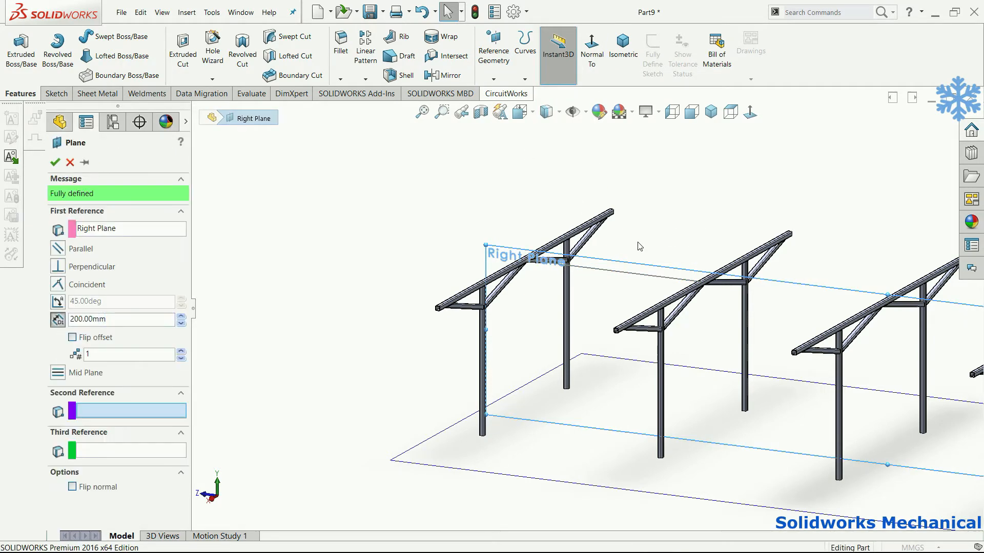
middle_click_drag(465, 302, 395, 352)
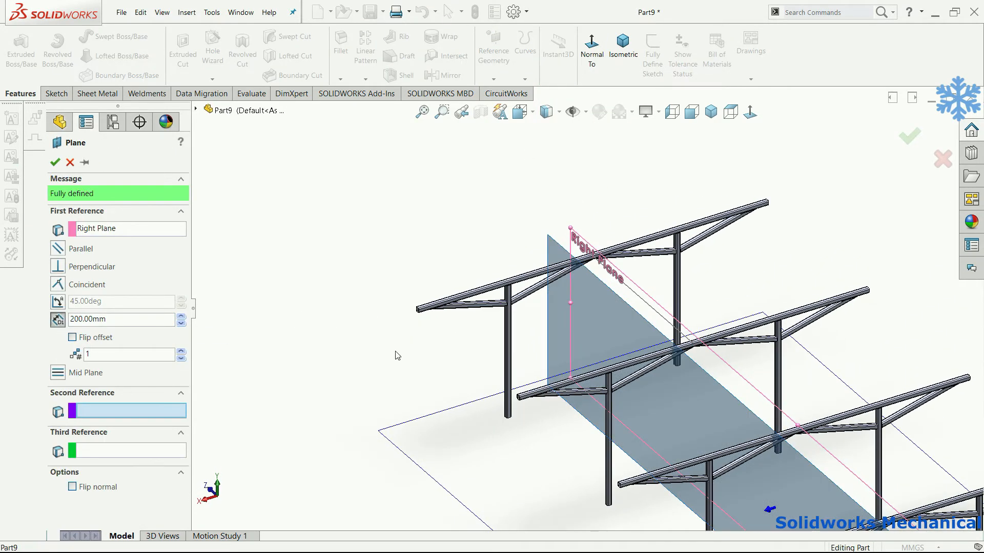
left_click(129, 324)
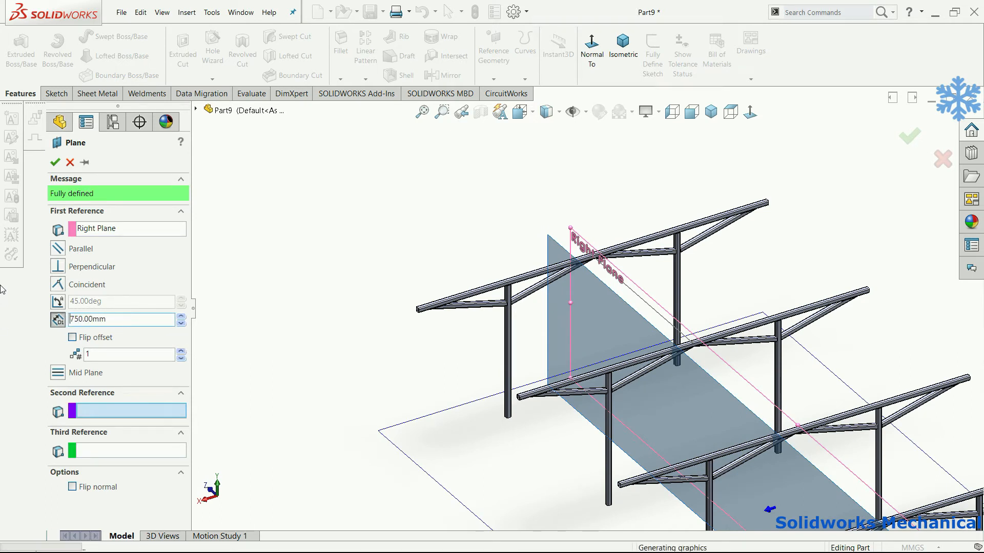
key("Return")
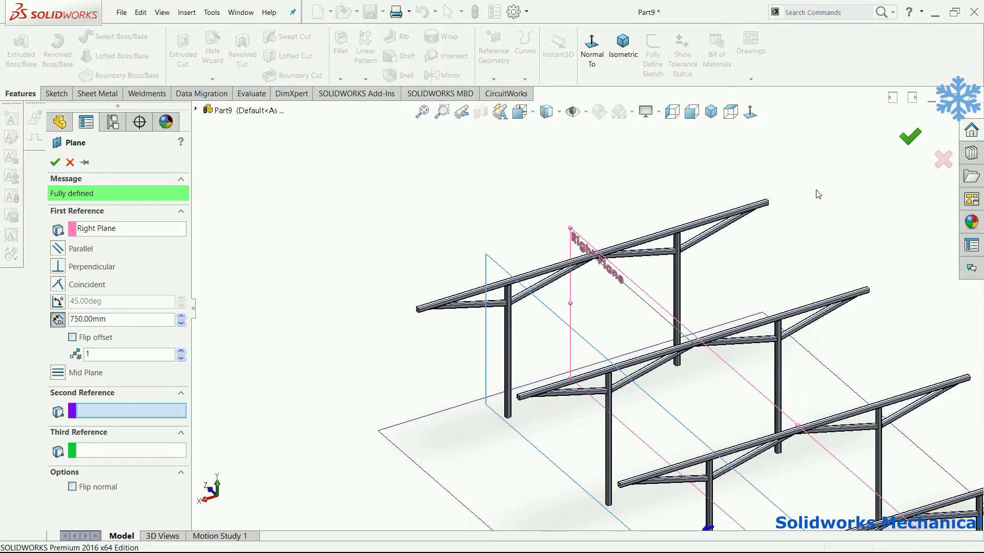
Create a second reference plane 750 mm from the Right Plane on the opposite side, using a flipped offset
left_click(89, 274)
left_click(502, 64)
left_click(501, 90)
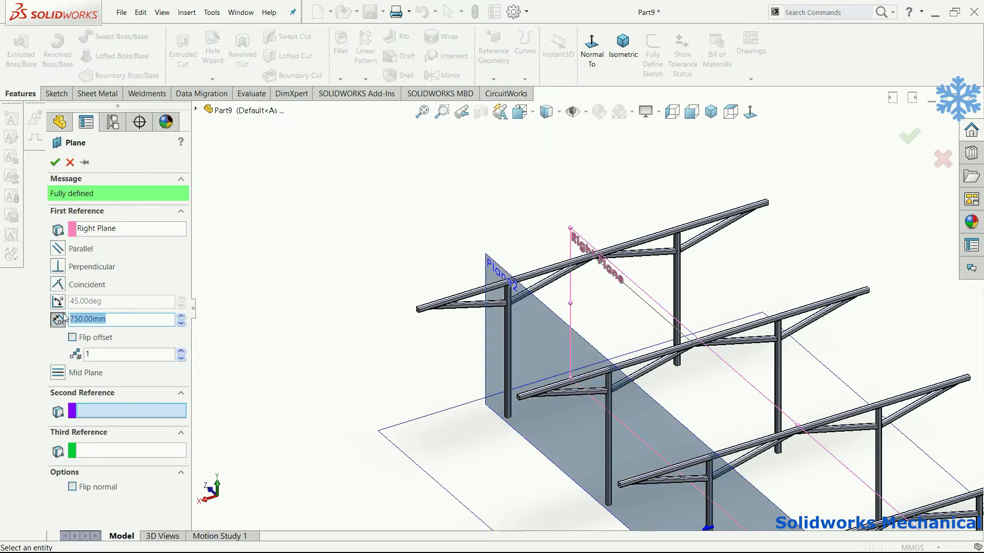
left_click(73, 337)
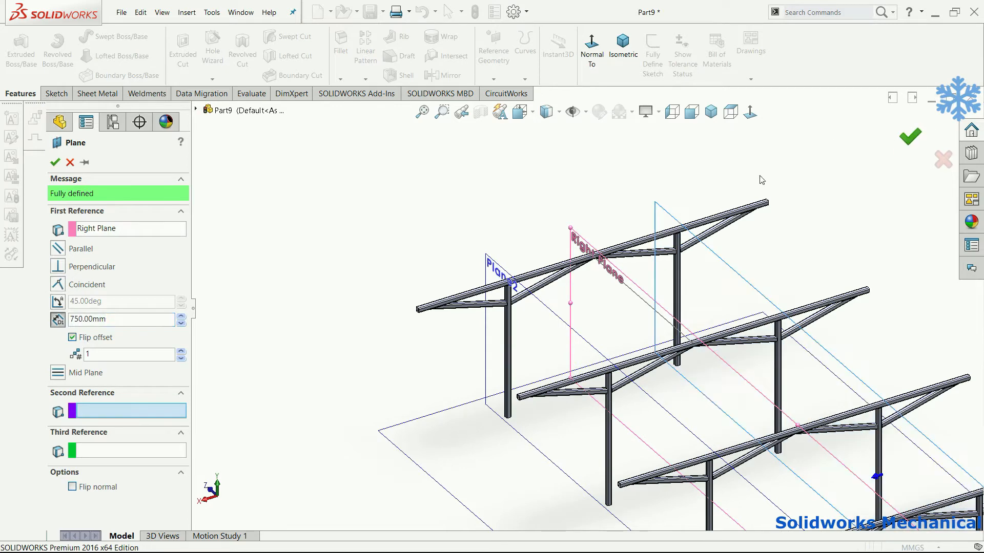
key("Return")
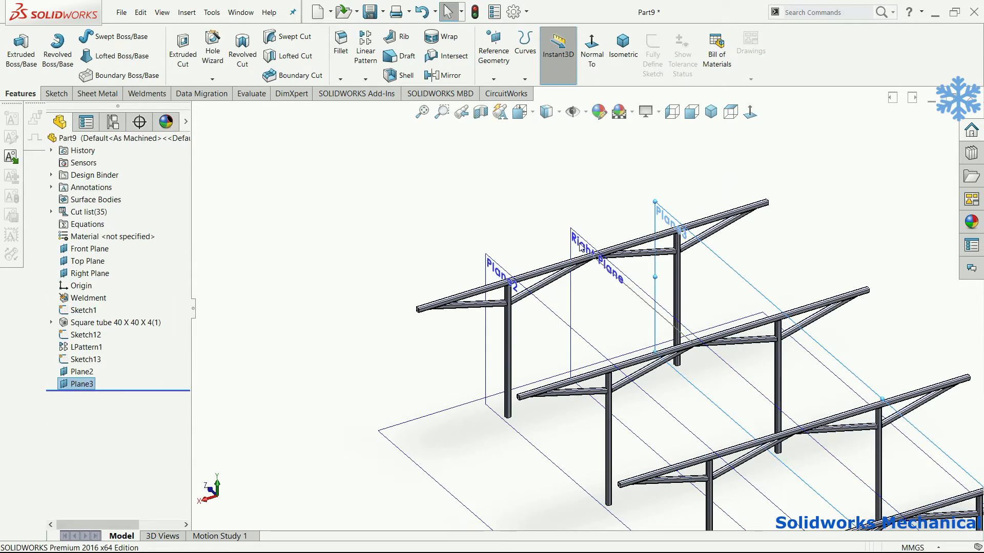
Create a reference plane offset 1450 mm from the Right Plane, near the beam ends
left_click(90, 273)
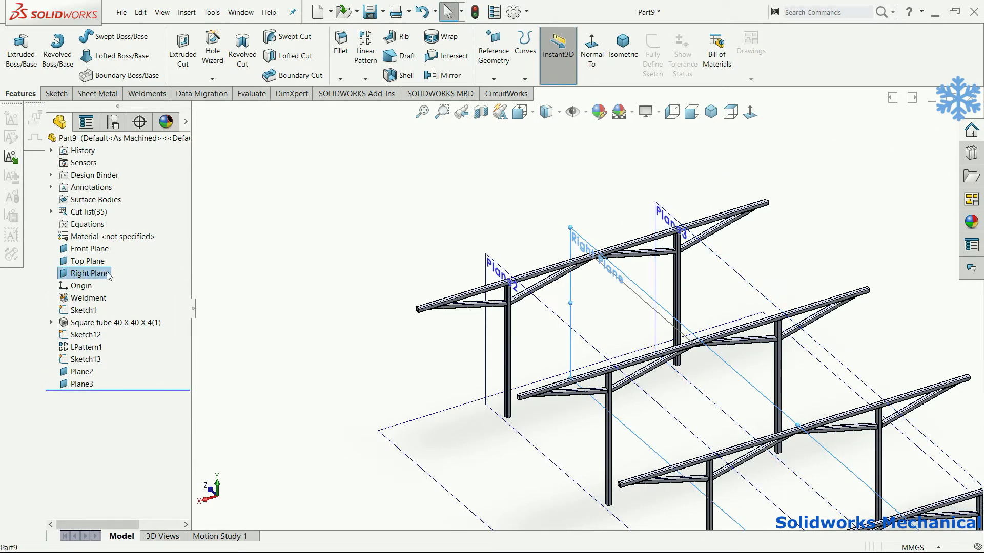
key("F2")
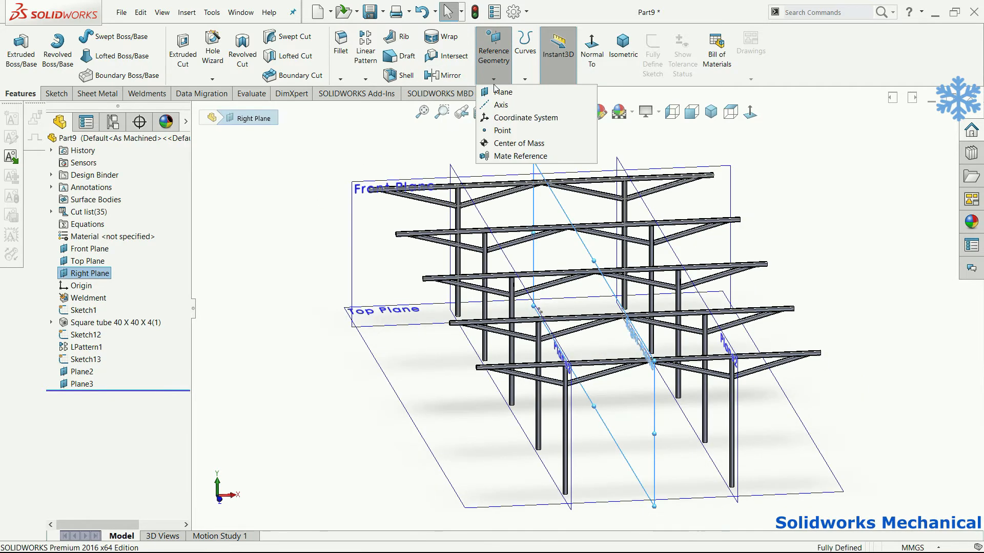
type("1450.00mm")
key("Return")
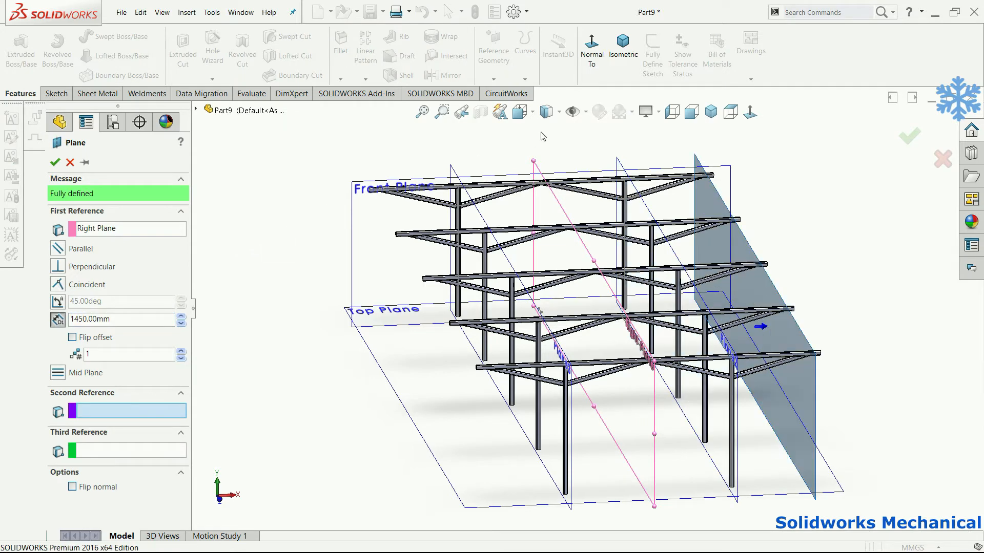
left_click(915, 136)
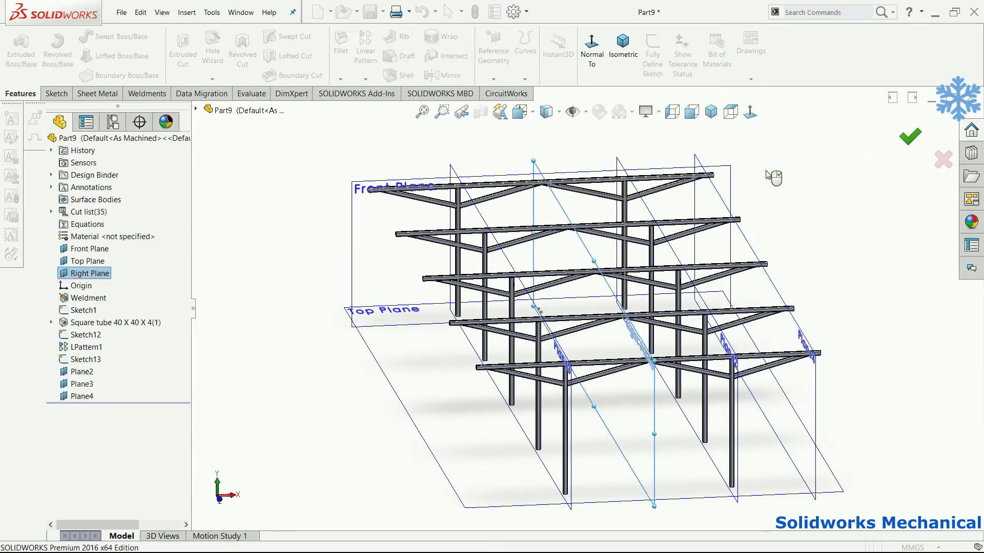
Create a reference plane offset 1450 mm from the Right Plane with the offset flipped toward the opposite beam ends
middle_click_drag(661, 176, 630, 146)
scroll(761, 293, "down", 4)
middle_click_drag(760, 293, 724, 312)
scroll(765, 311, "up", 5)
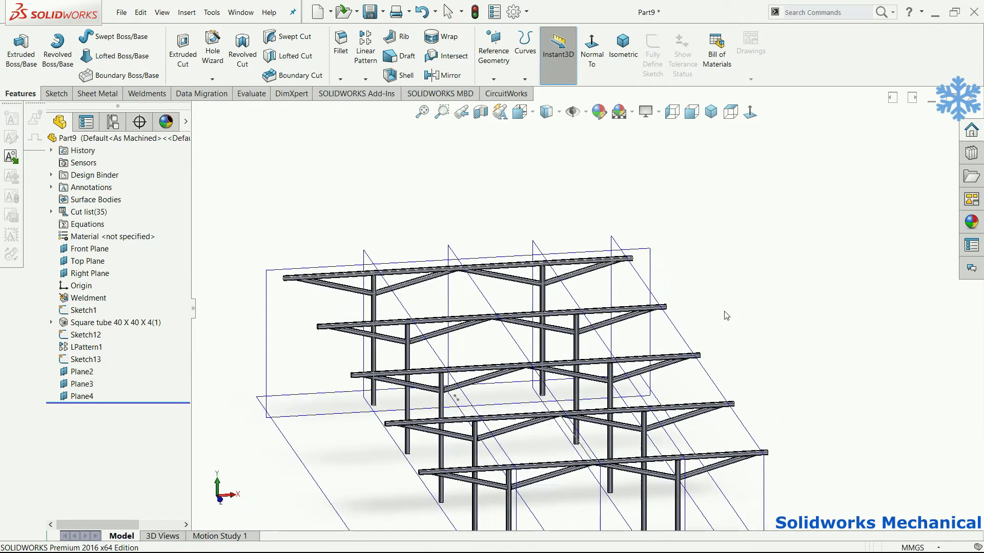
scroll(476, 277, "up", 2)
left_click(492, 267)
left_click(494, 56)
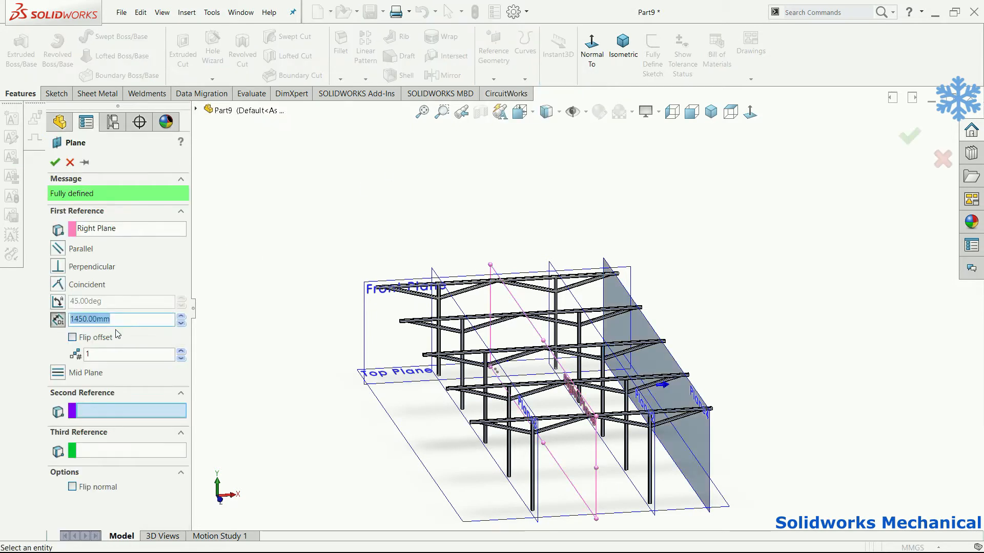
left_click(109, 338)
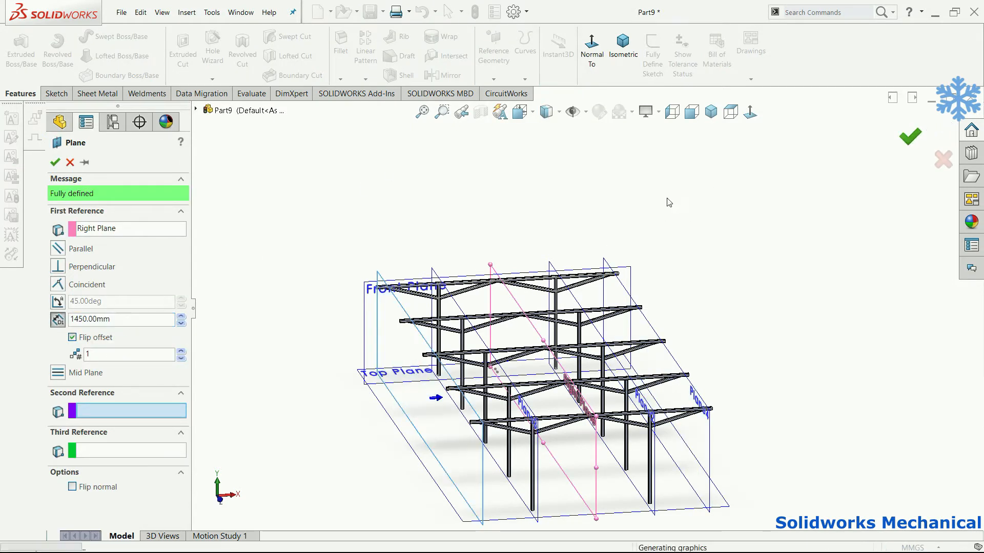
key("Return")
Examine Sketch12 and Sketch13 to identify which one holds the connecting line between the frames, exiting each without edits
middle_click_drag(512, 302, 533, 256)
scroll(517, 238, "down", 4)
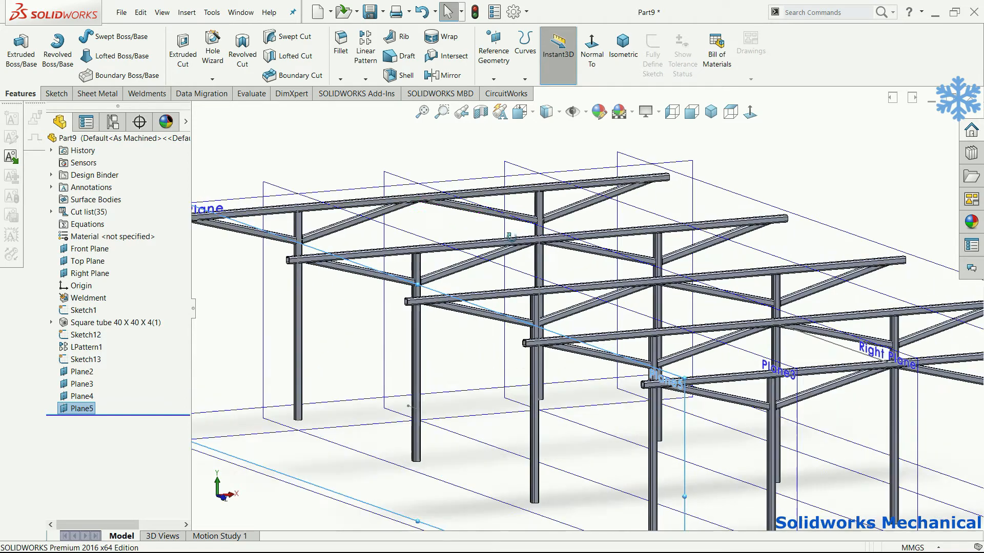
scroll(517, 238, "up", 5)
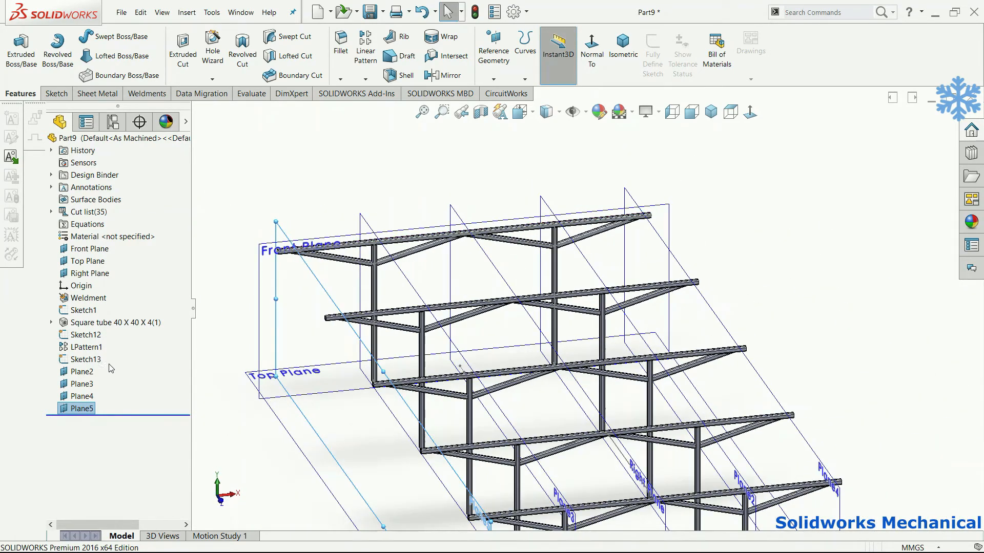
left_click(85, 360)
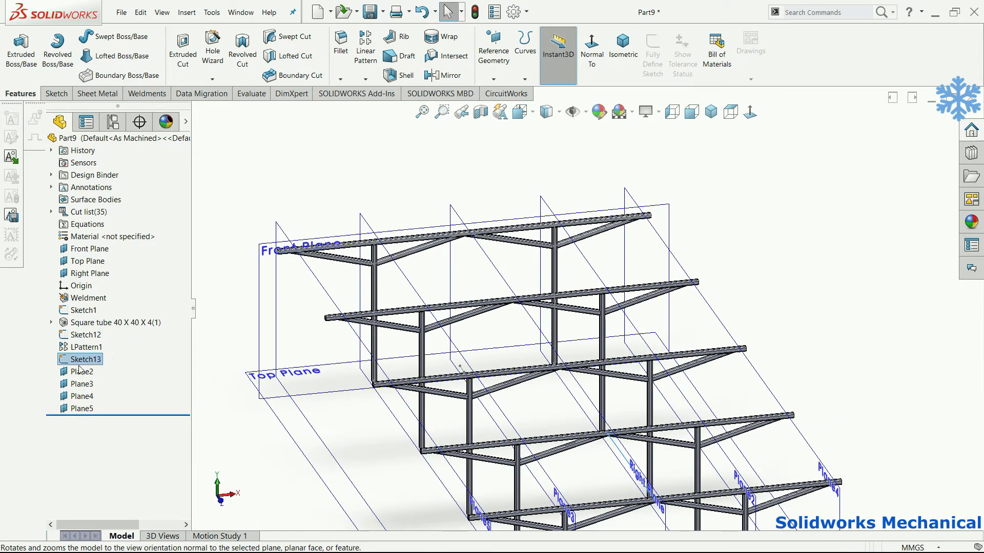
right_click(81, 370)
left_click(65, 335)
scroll(401, 306, "down", 5)
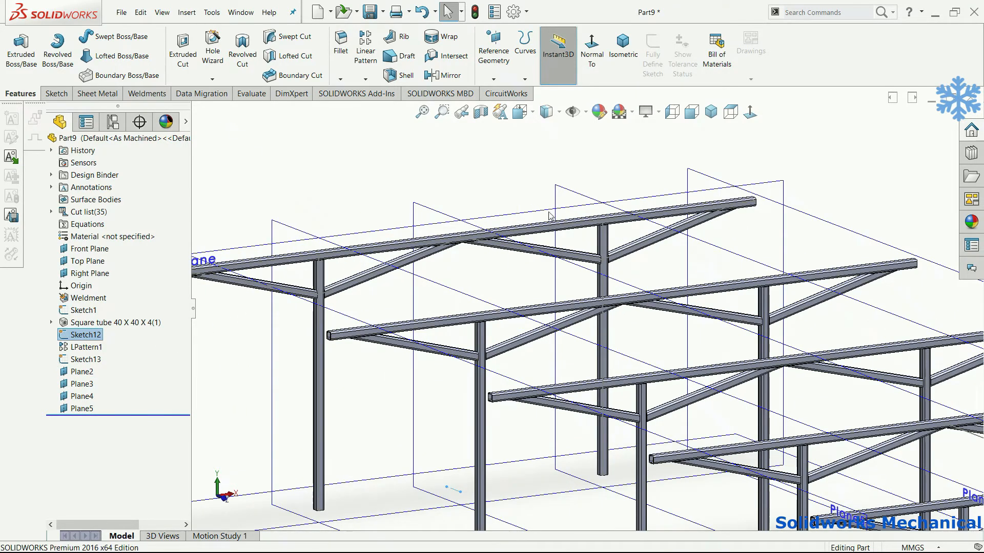
left_click(84, 361)
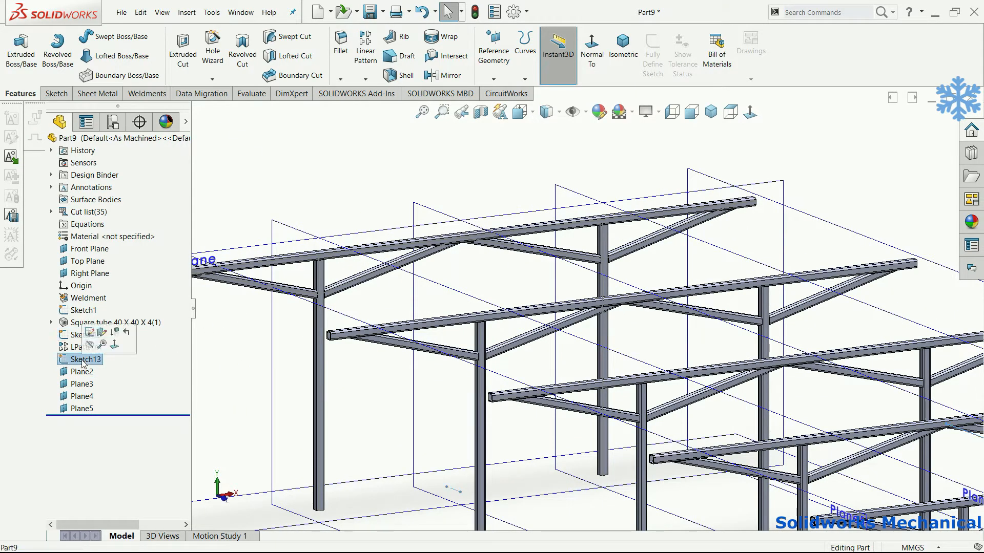
mouse_move(400, 292)
middle_mouse_down()
mouse_move(429, 304)
mouse_move(442, 290)
mouse_move(406, 286)
middle_mouse_up()
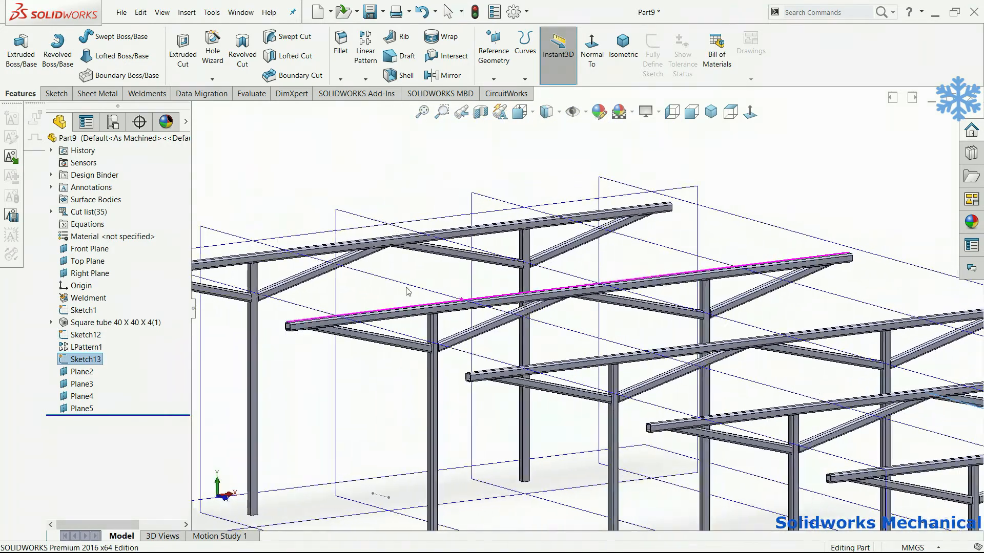
left_click(86, 336)
left_click(92, 316)
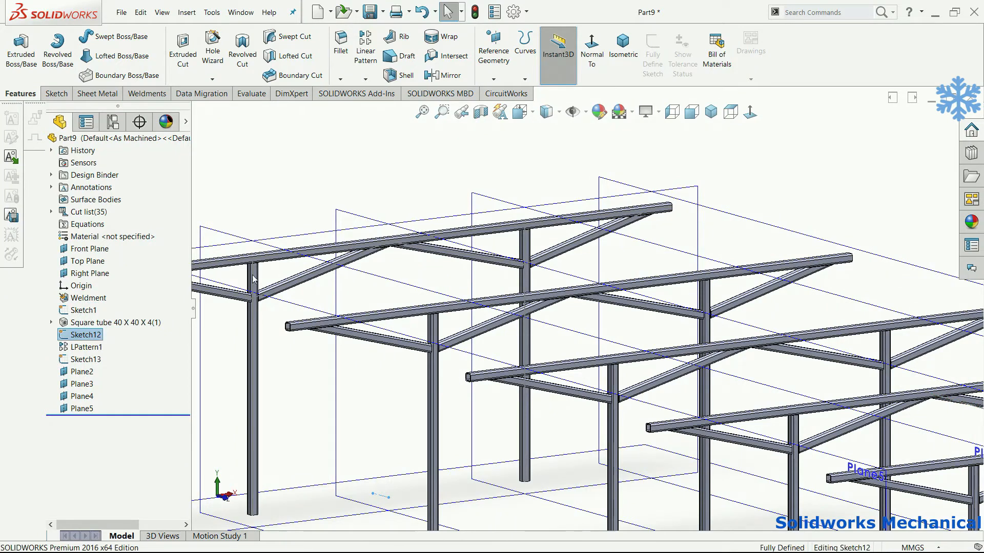
middle_click_drag(472, 241, 481, 249)
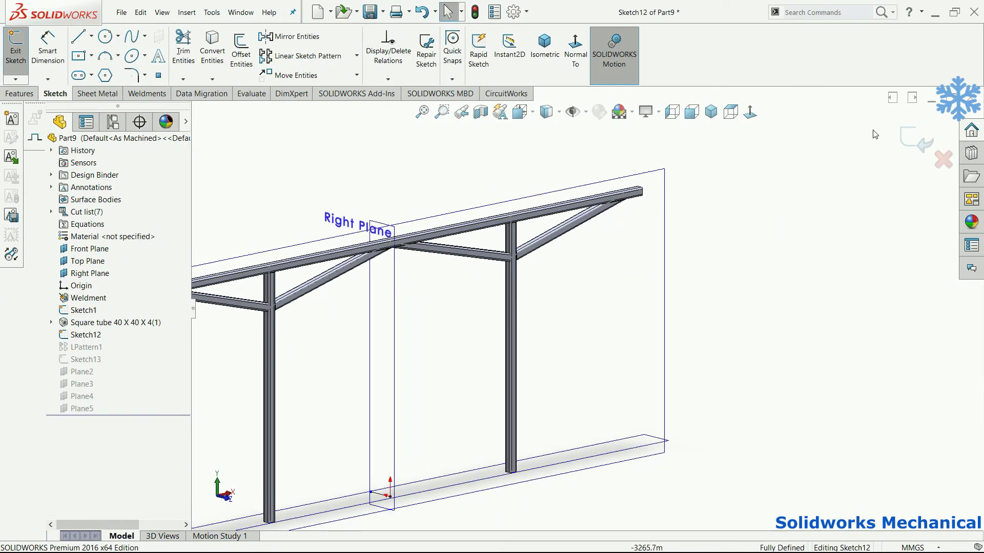
left_click(903, 134)
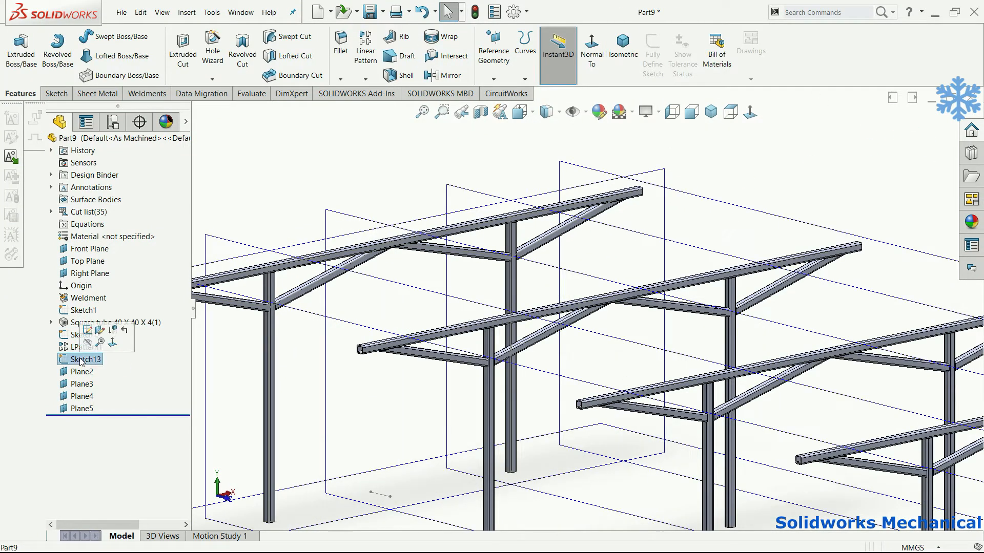
scroll(472, 290, "up", 2)
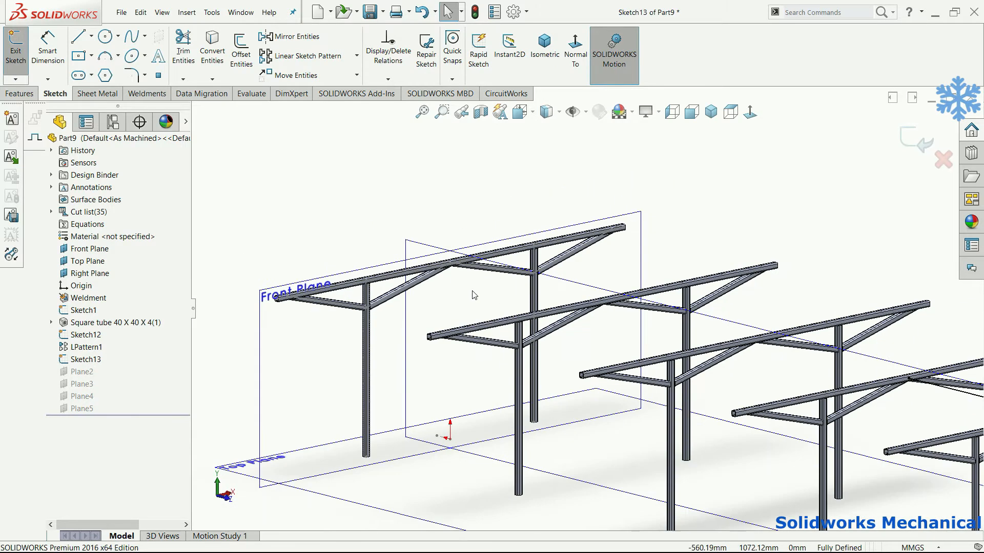
left_click(921, 139)
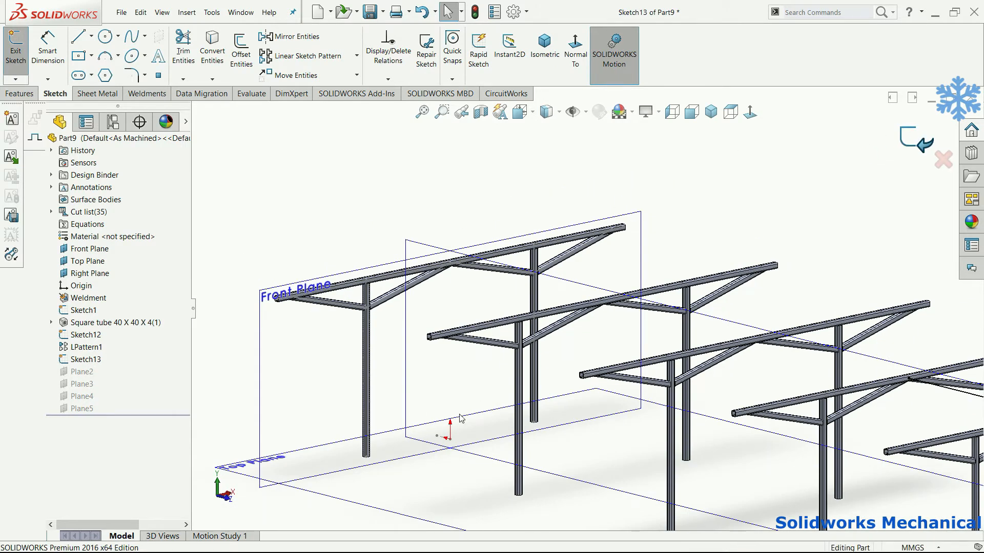
Copy the connecting-line sketch, Sketch13, and paste it onto Plane2 and Plane4
left_click(691, 112)
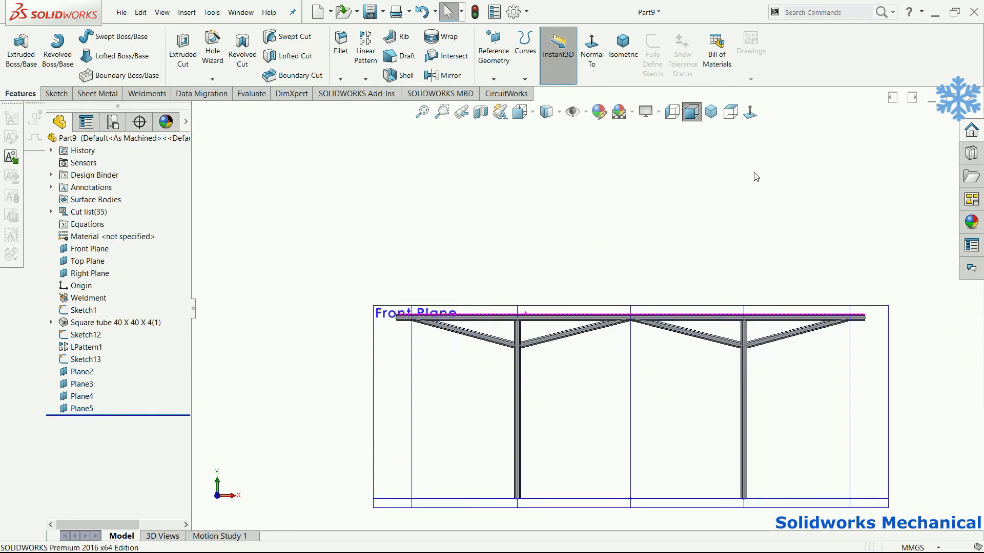
left_click(69, 360)
key("ctrl+8")
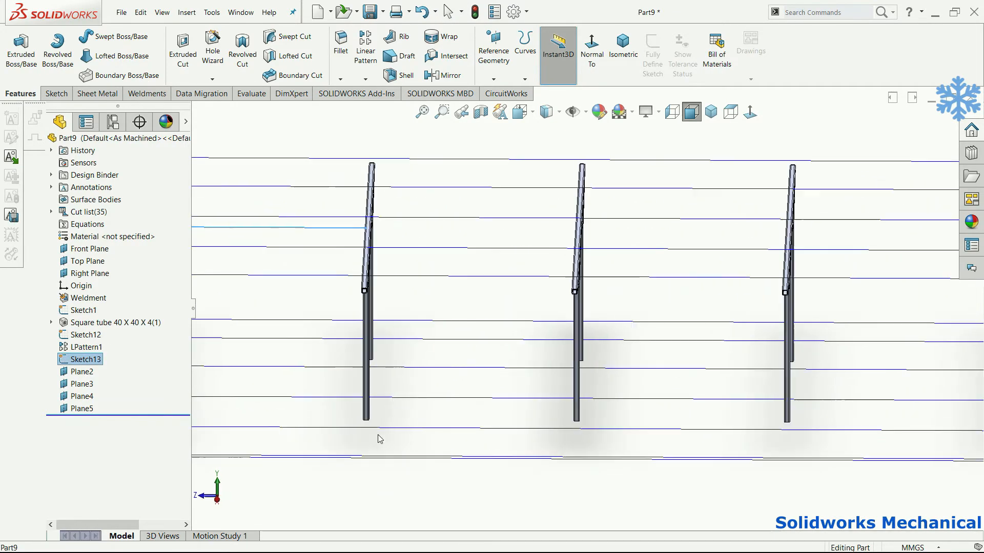
key("ctrl+7")
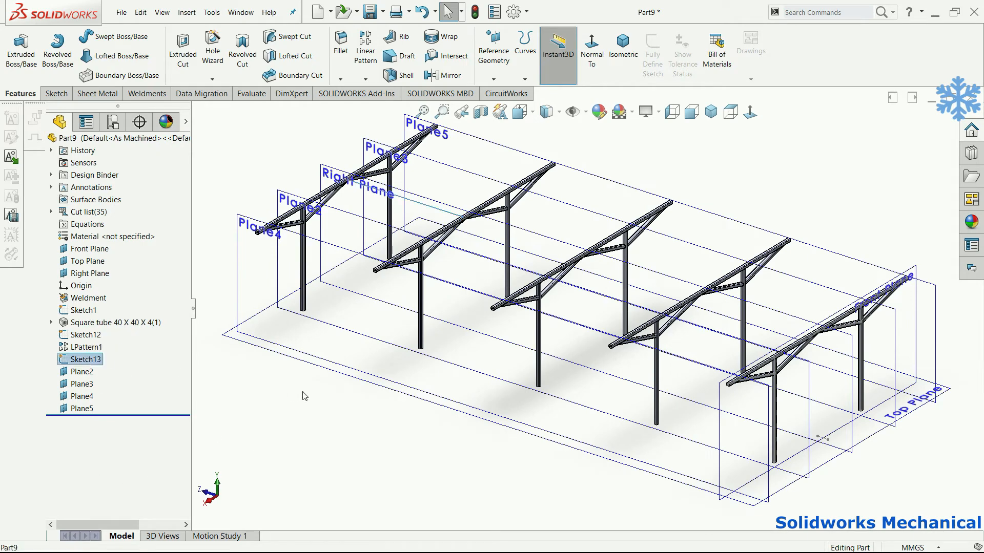
left_click(391, 388)
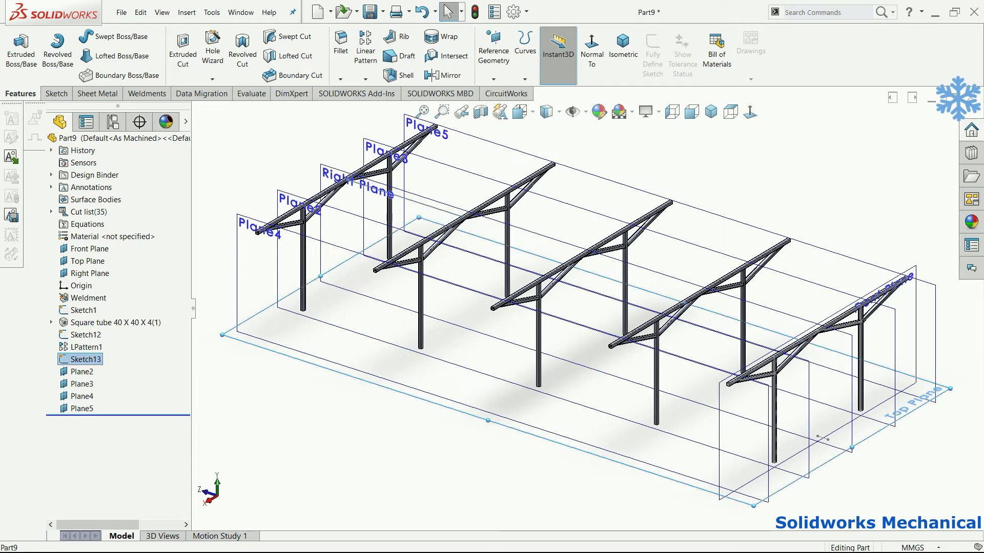
left_click(279, 194)
key("ctrl+v")
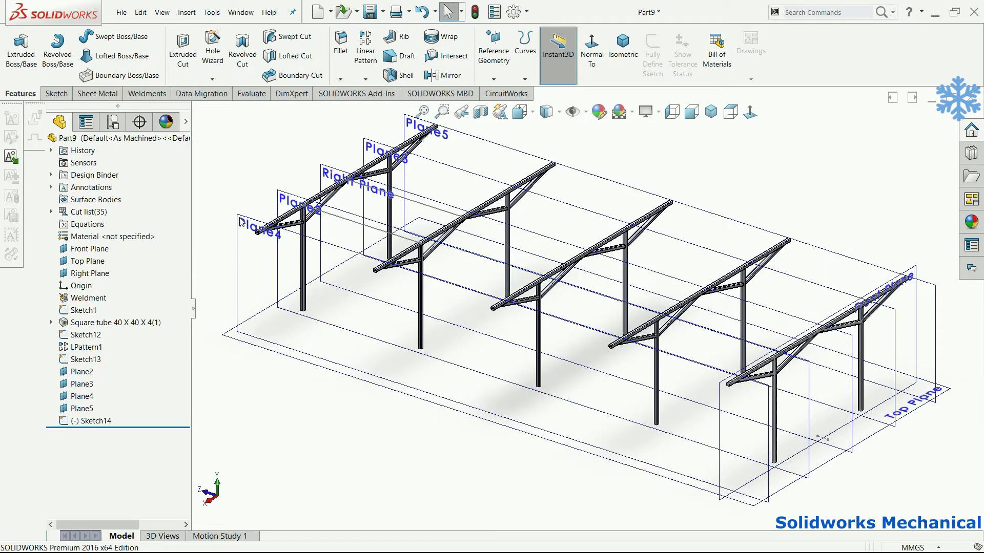
left_click(238, 218)
key("ctrl+v")
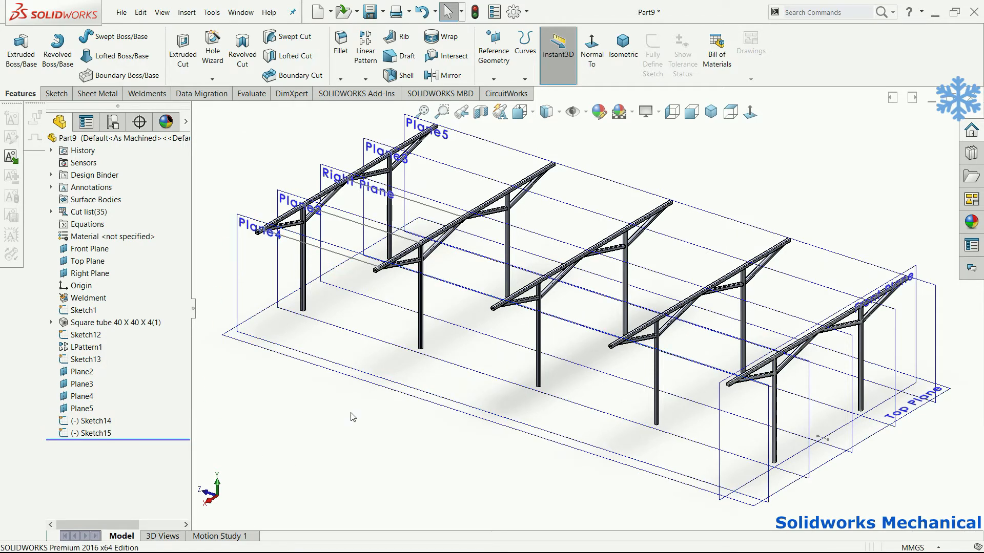
Paste the copied connecting-line sketch onto Plane3 and Plane5
scroll(358, 405, "up", 3)
scroll(456, 183, "down", 4)
left_click(437, 224)
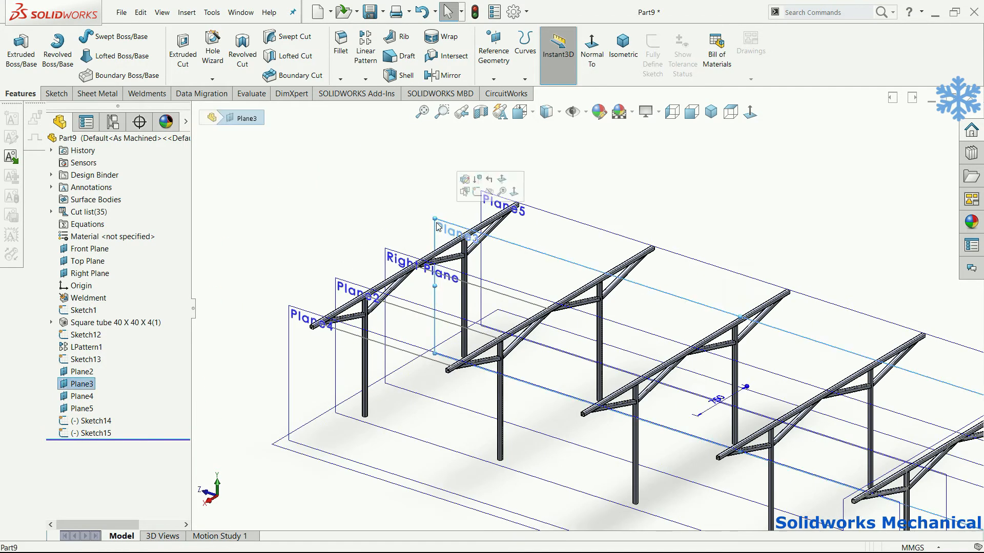
key("ctrl+v")
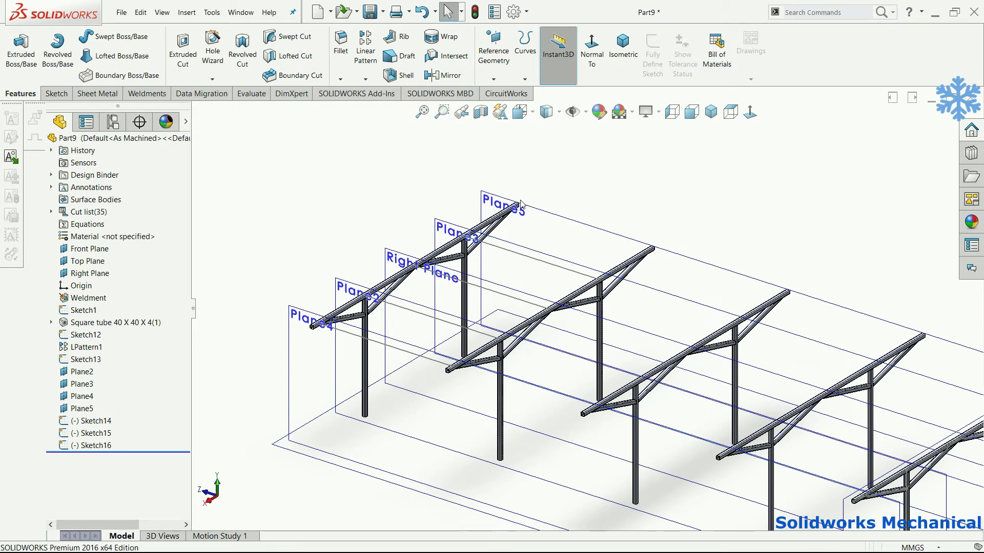
left_click(528, 204)
key("ctrl+v")
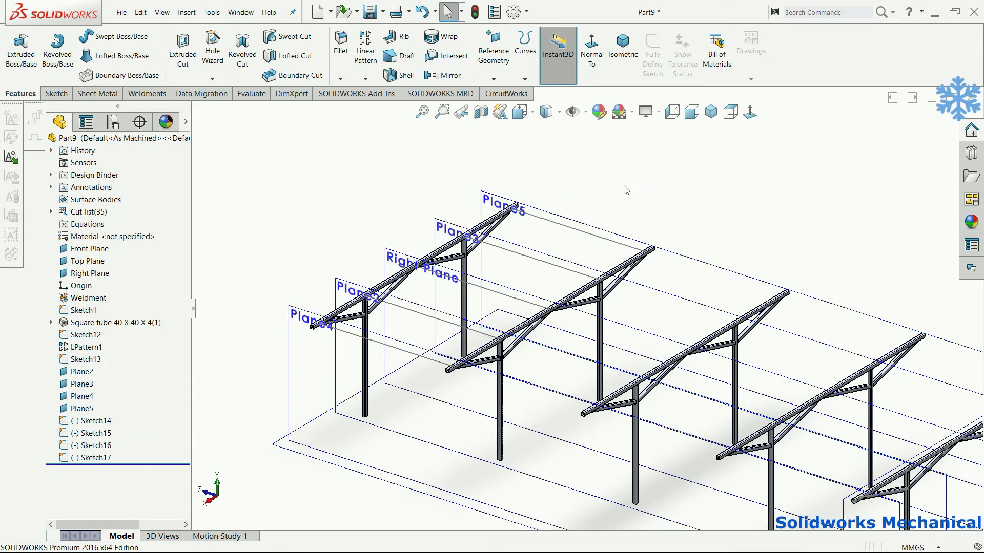
scroll(626, 190, "up", 3)
scroll(507, 192, "down", 3)
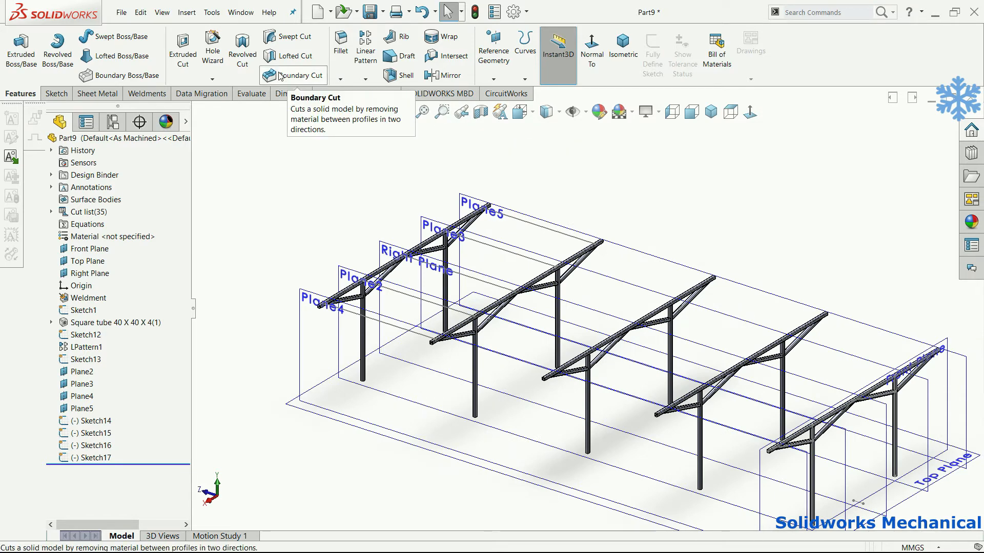
Create iso square tube 40 x 40 x 4 structural members along the five connecting lines between the two end frames, Sketch13 through Sketch17
left_click(186, 12)
mouse_move(249, 185)
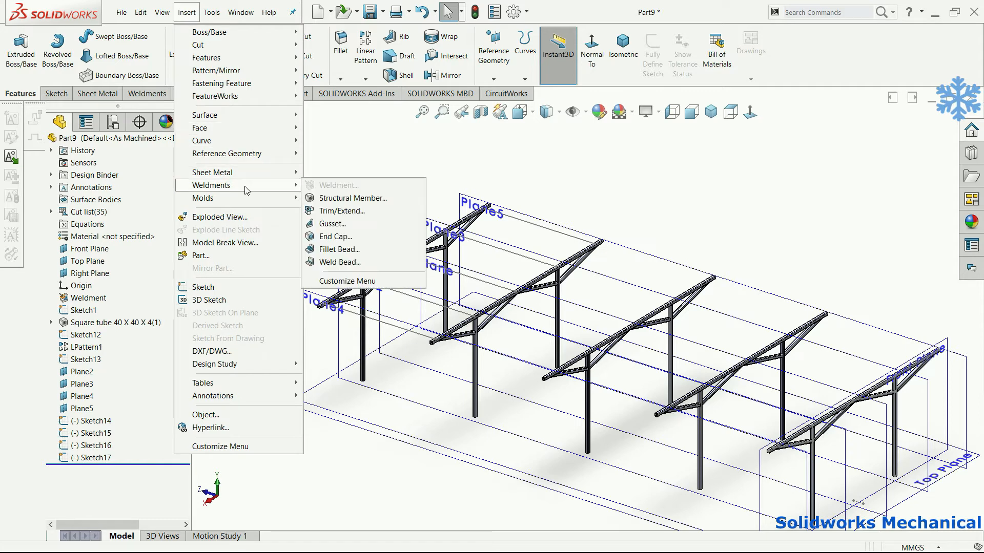
left_click(340, 198)
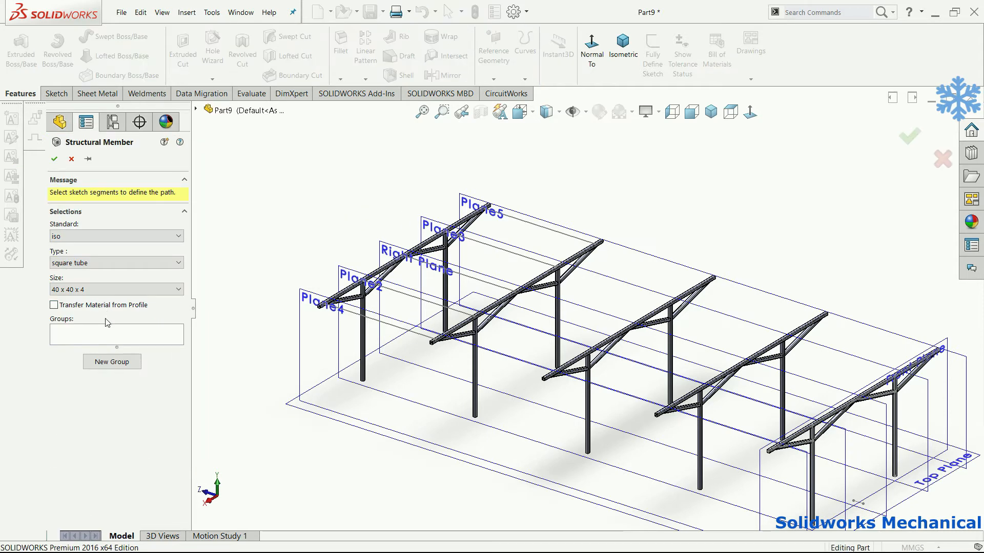
scroll(478, 258, "down", 4)
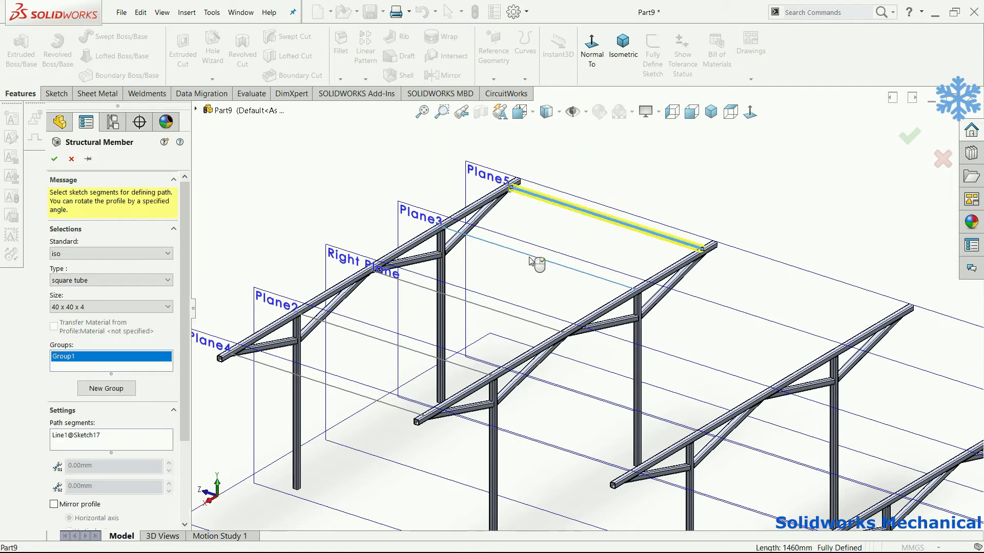
left_click(527, 255)
left_click(446, 298)
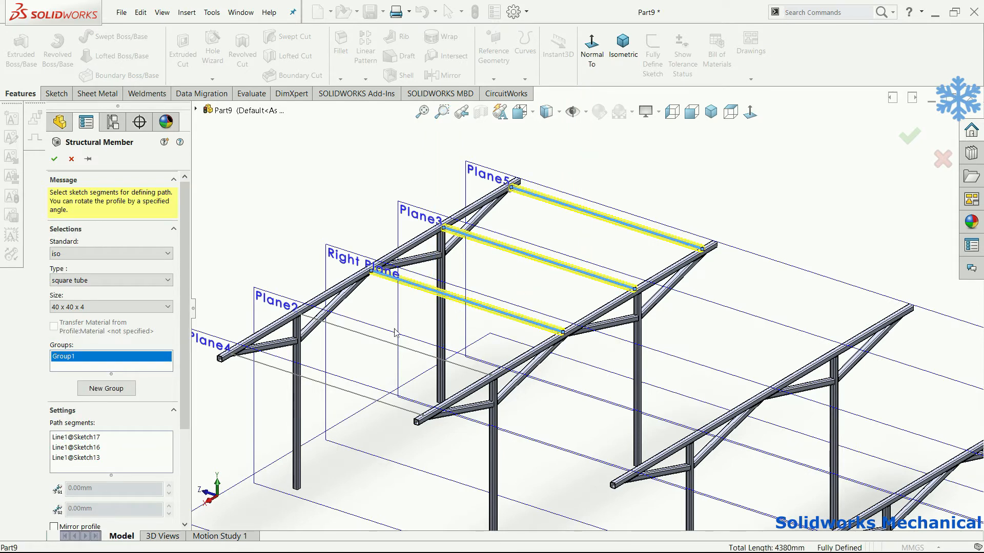
left_click(356, 336)
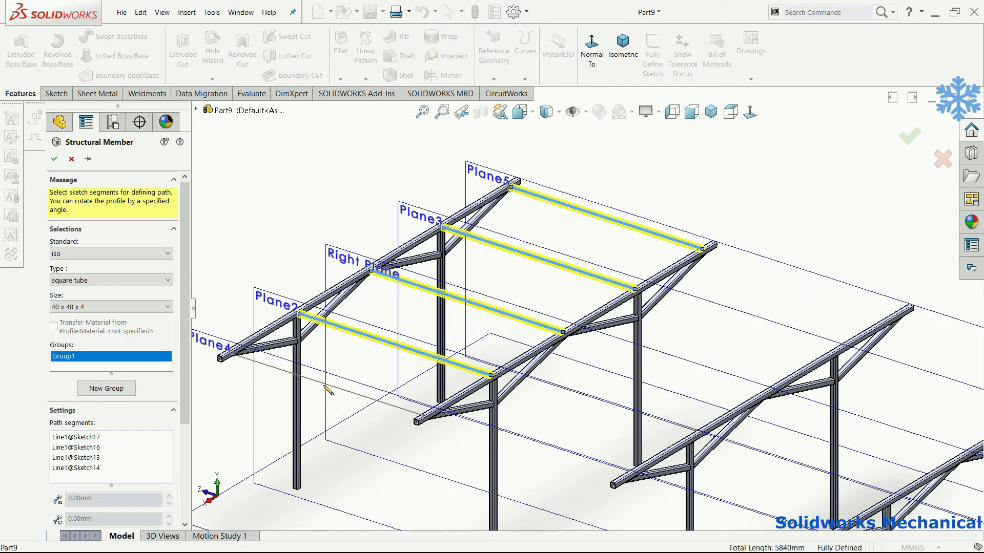
left_click(326, 385)
left_click(56, 160)
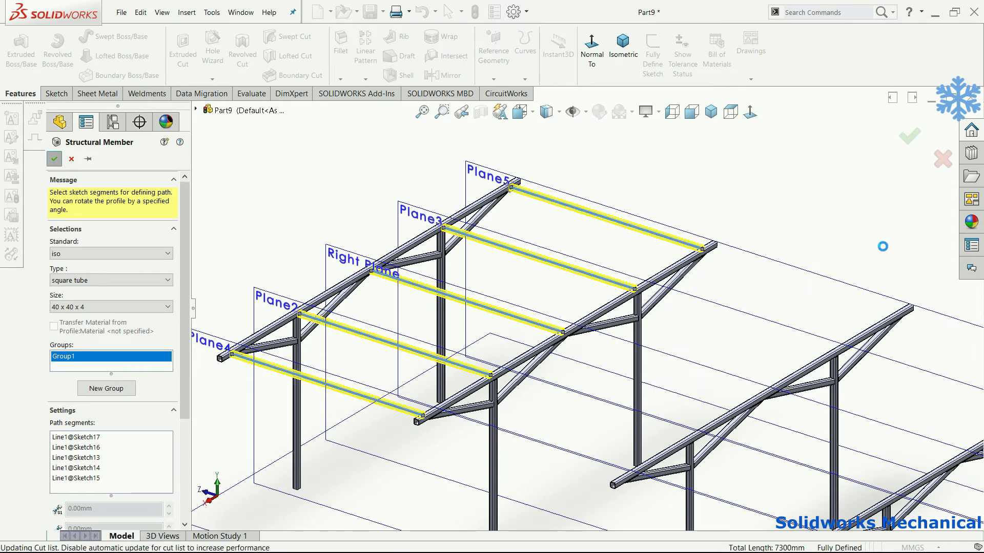
scroll(500, 224, "down", 5)
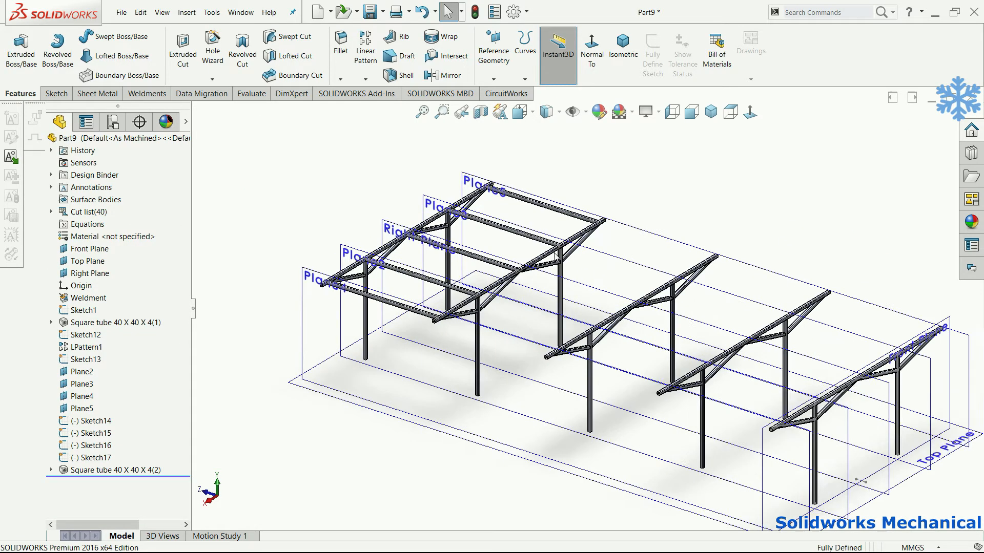
Start a linear pattern and set its first direction along the short line of Sketch12
left_click(115, 470)
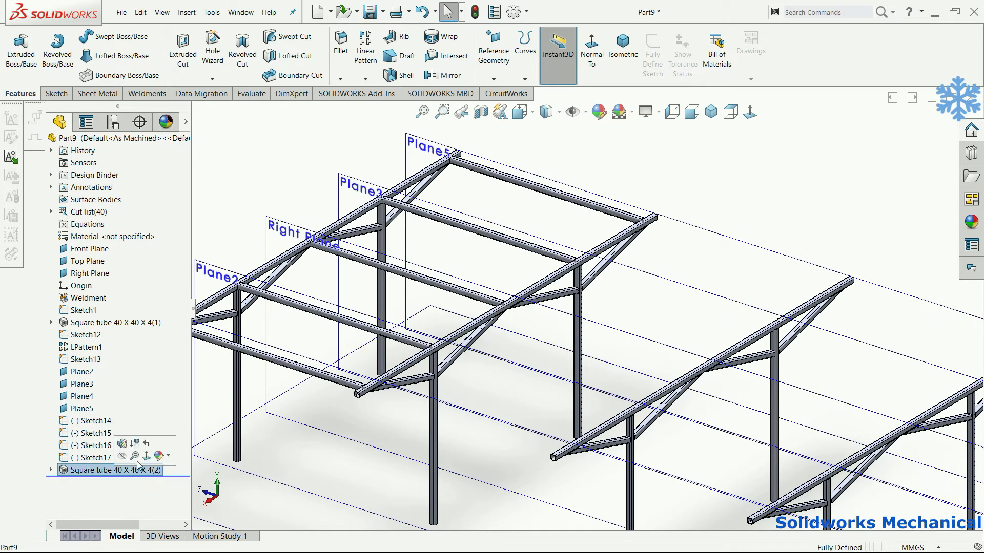
scroll(537, 281, "up", 2)
middle_click_drag(624, 359, 644, 331)
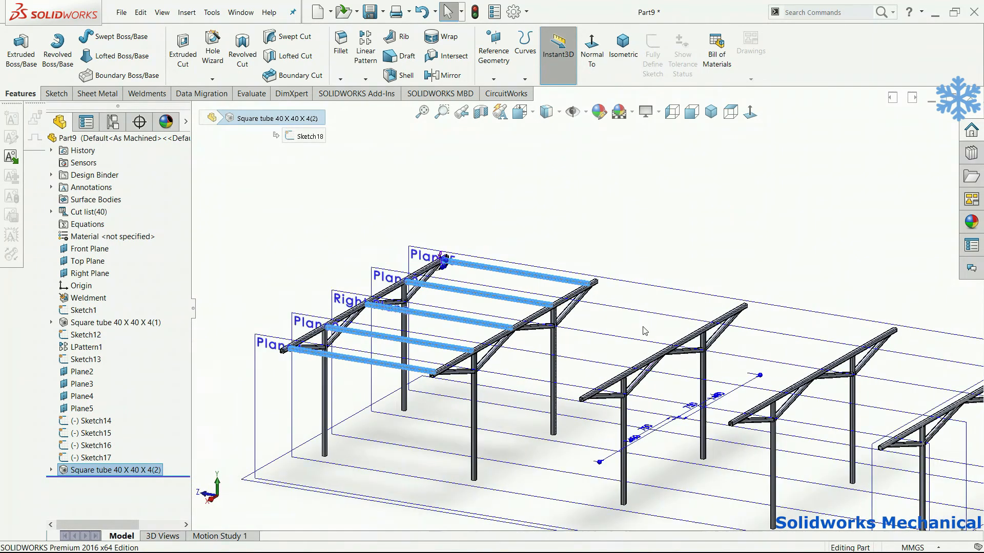
scroll(644, 333, "up", 1)
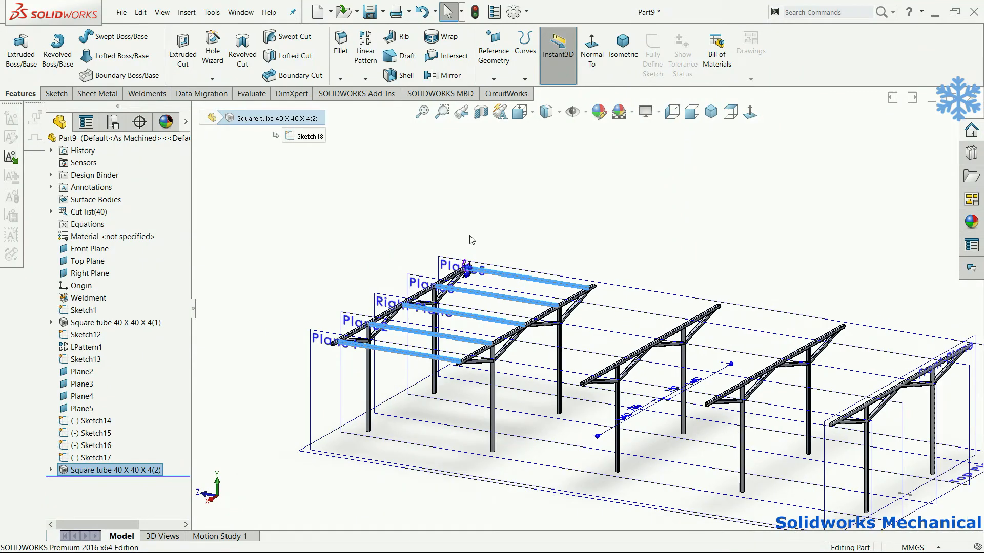
left_click(365, 51)
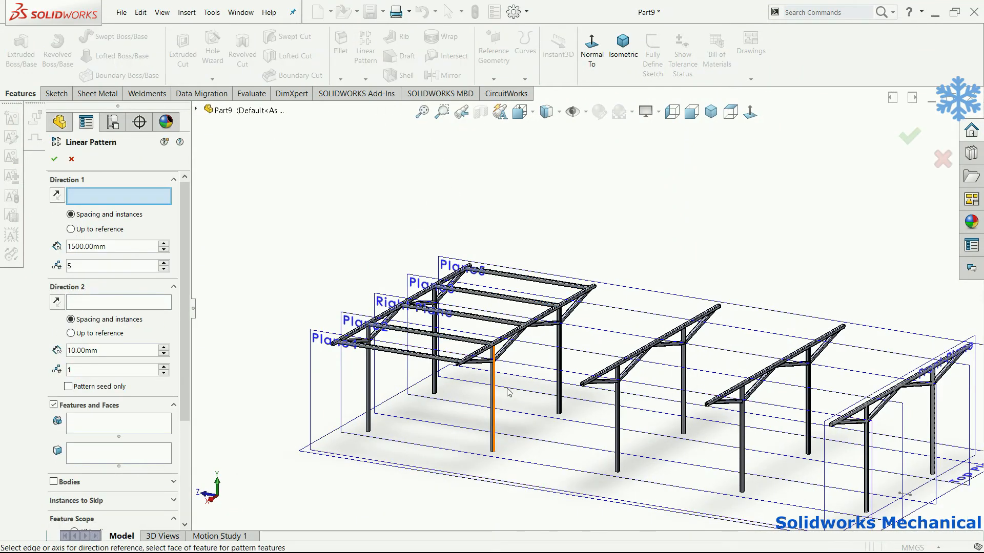
left_click(617, 292)
middle_click_drag(648, 306, 753, 431)
right_click(123, 201)
left_click(138, 208)
scroll(860, 423, "down", 8)
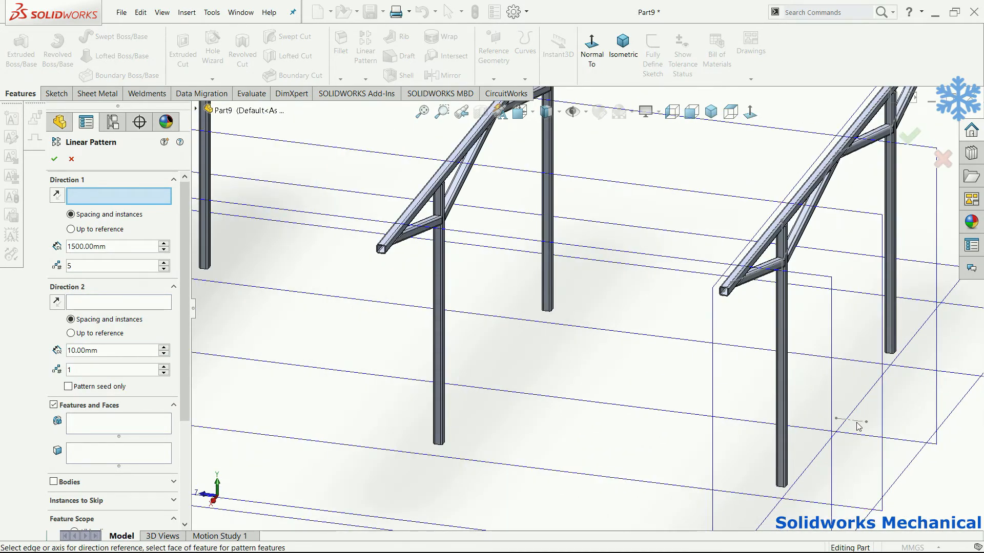
left_click(858, 424)
scroll(800, 416, "up", 5)
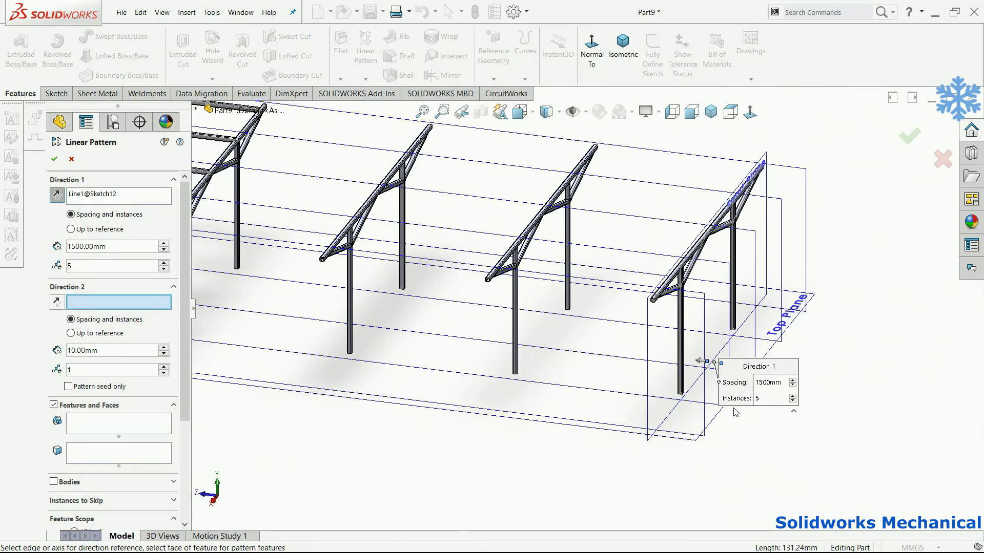
scroll(736, 413, "up", 2)
Switch the pattern to bodies and select the crossbars on Plane5, Plane3 and the Right Plane
left_click(75, 484)
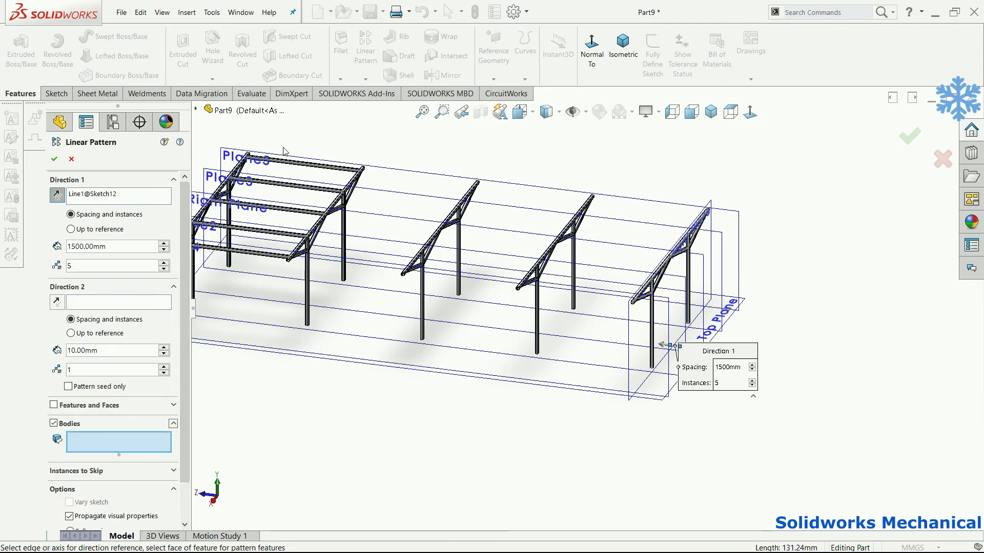
scroll(323, 143, "down", 5)
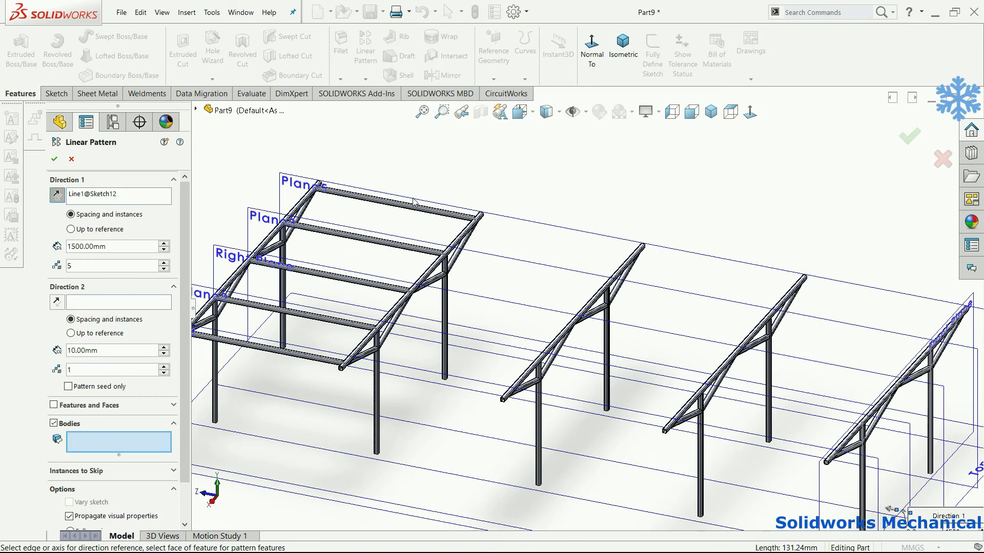
left_click(398, 250)
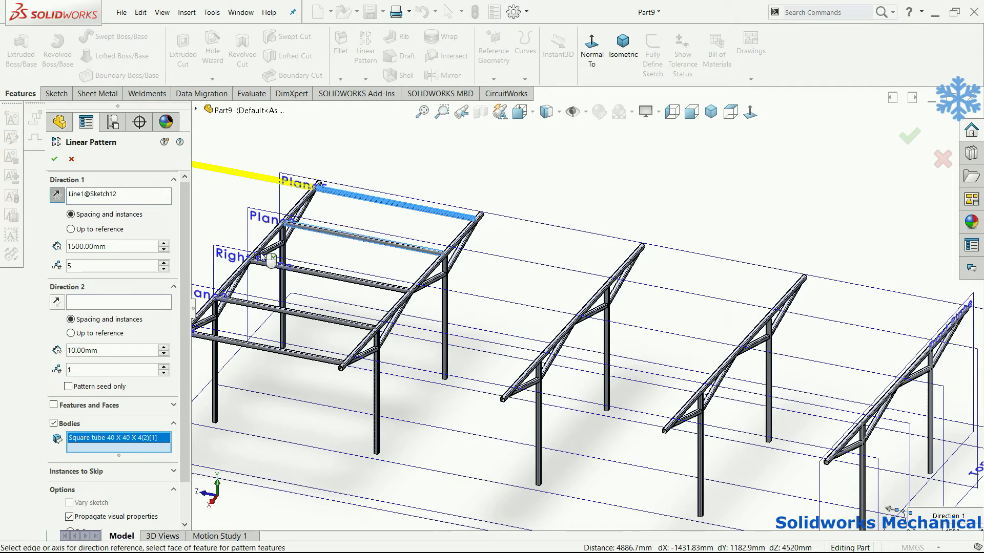
left_click(338, 285)
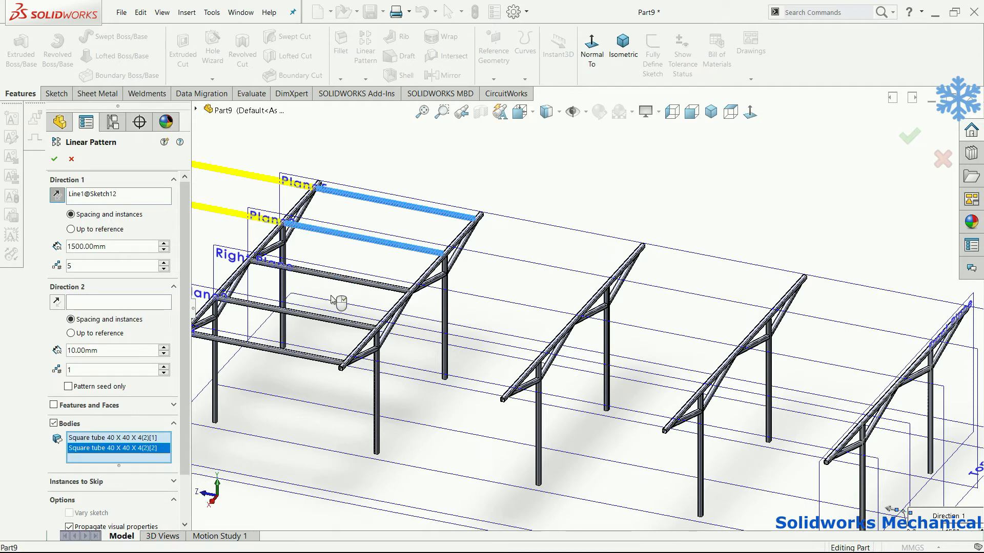
left_click(270, 358)
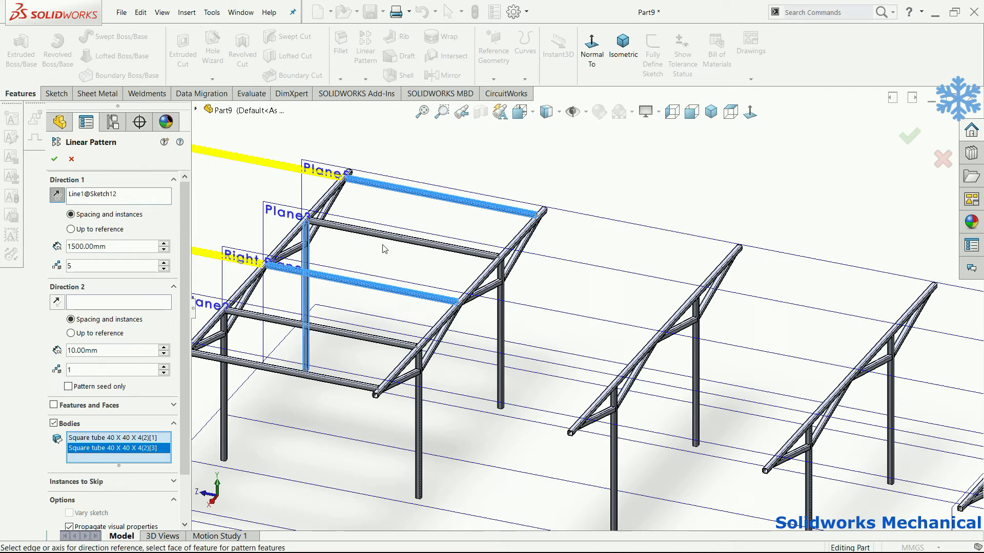
left_click(385, 248)
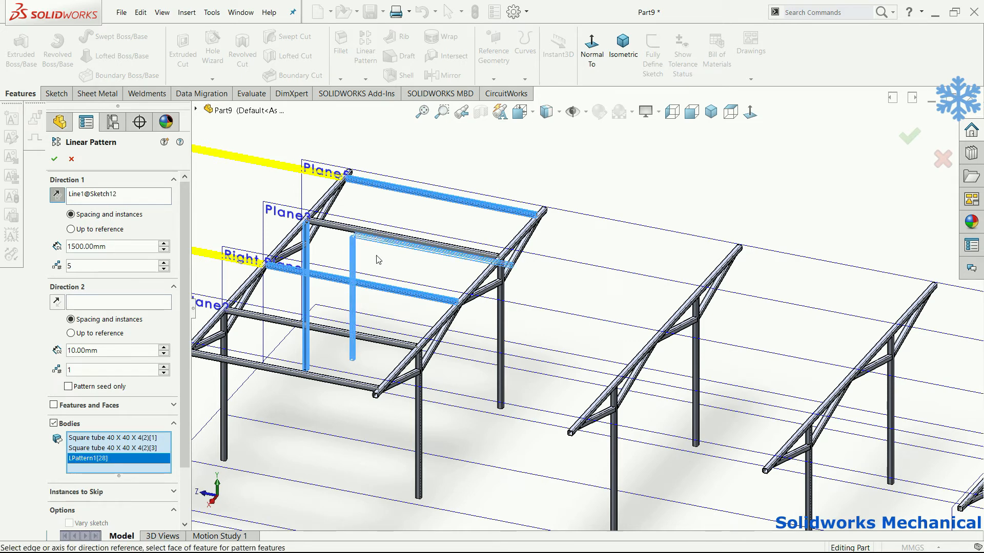
left_click(374, 260)
Remove the mistakenly picked post, LPattern1[28], from the bodies to pattern
scroll(390, 272, "up", 3)
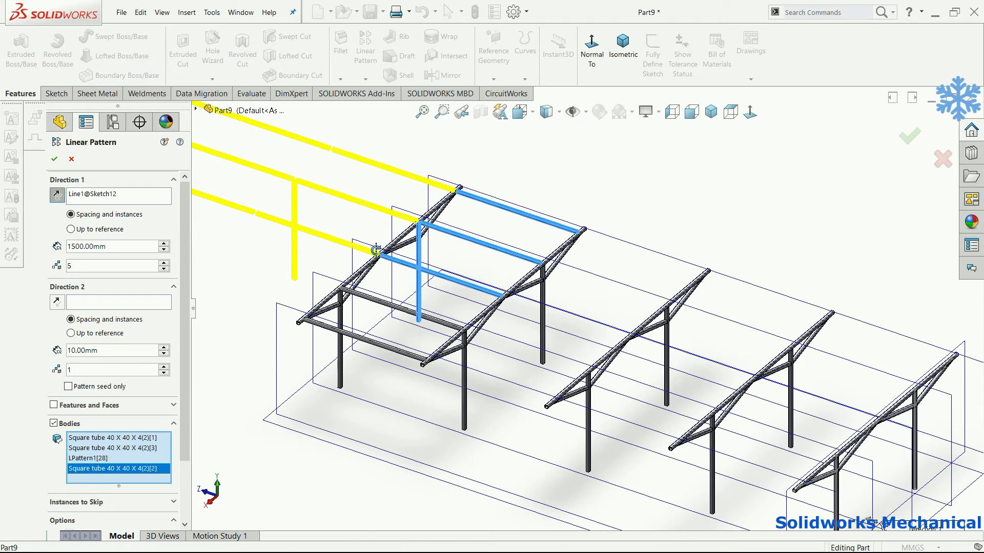
middle_click_drag(402, 302, 406, 293)
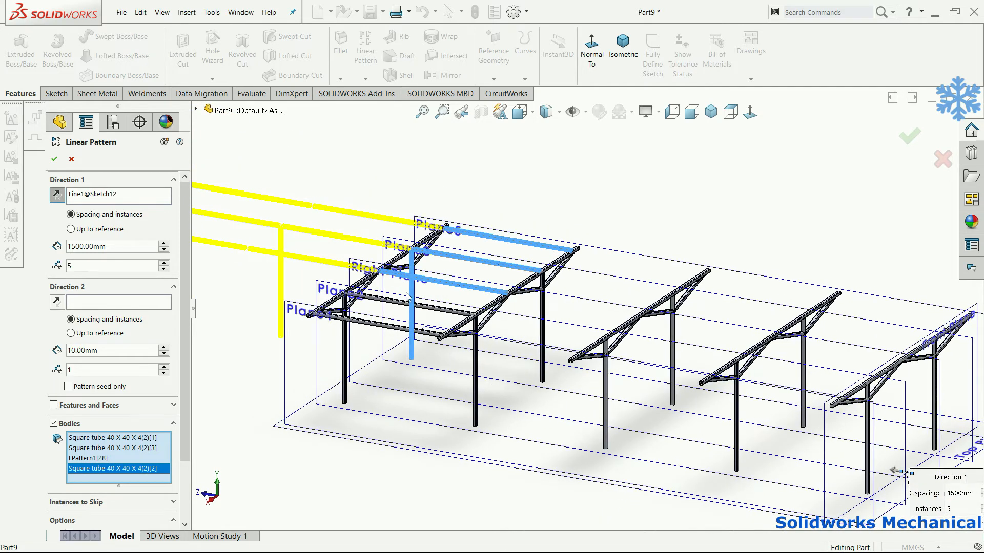
left_click(131, 457)
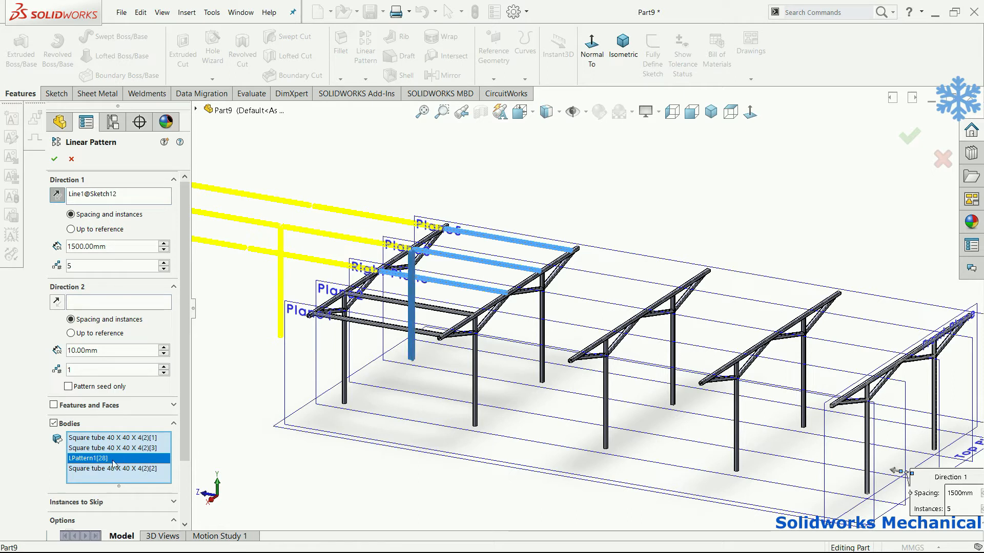
right_click(119, 457)
left_click(271, 461)
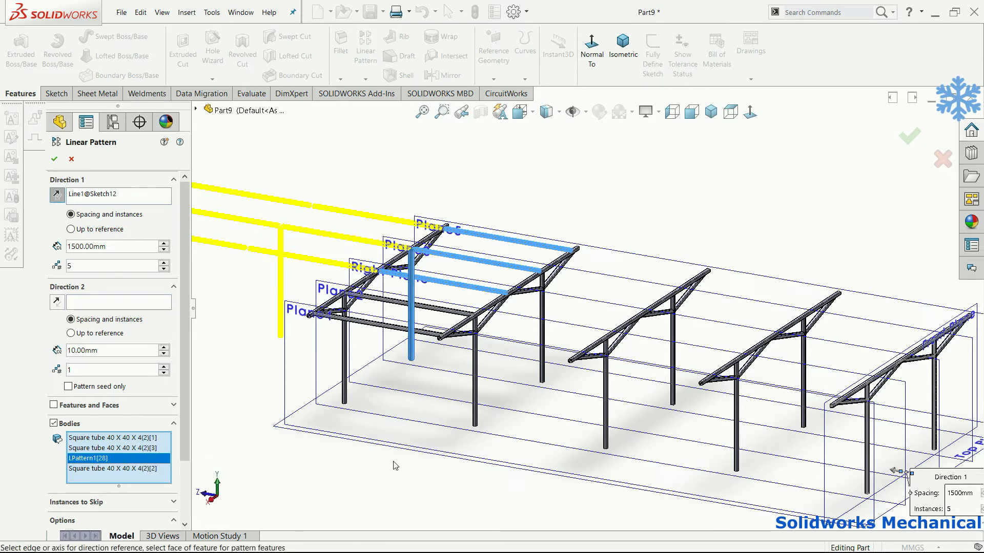
key("Delete")
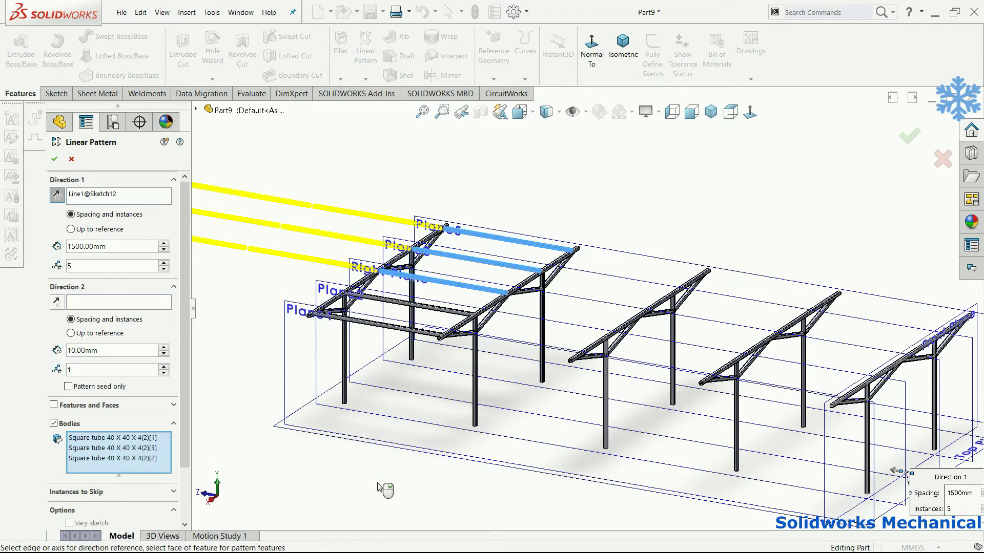
Add the crossbars on Plane2 and Plane4 to the patterned bodies and reverse the pattern direction toward the other frames
middle_click_drag(366, 409, 402, 325)
scroll(405, 323, "down", 3)
middle_click_drag(471, 272, 445, 336)
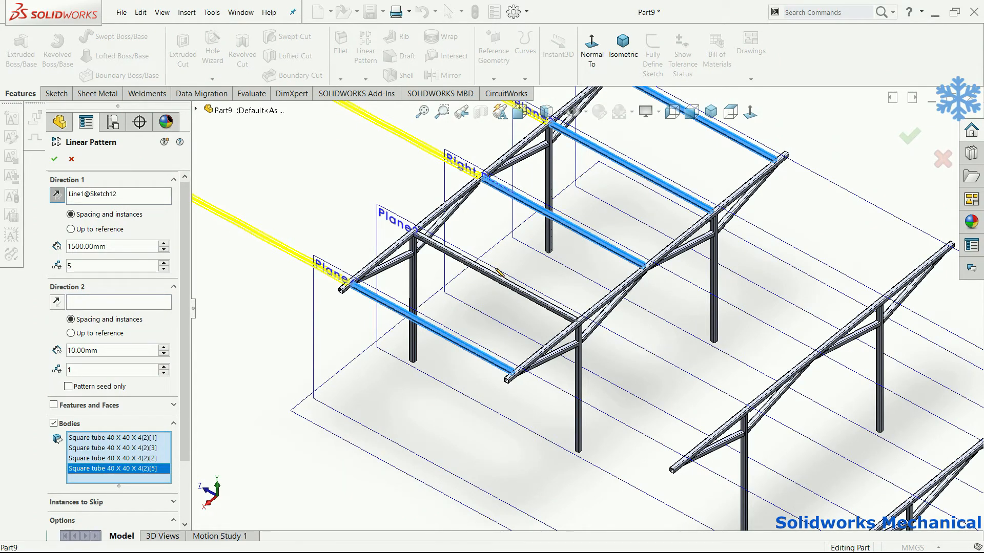
left_click(58, 196)
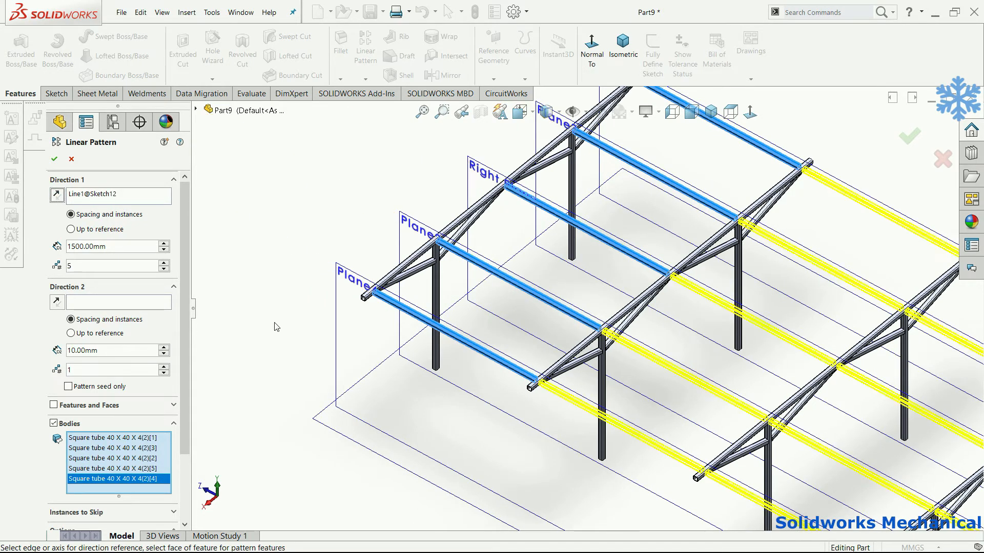
Set the crossbar pattern to 4 instances at 1500 mm spacing and create it
scroll(276, 327, "up", 5)
scroll(566, 321, "down", 3)
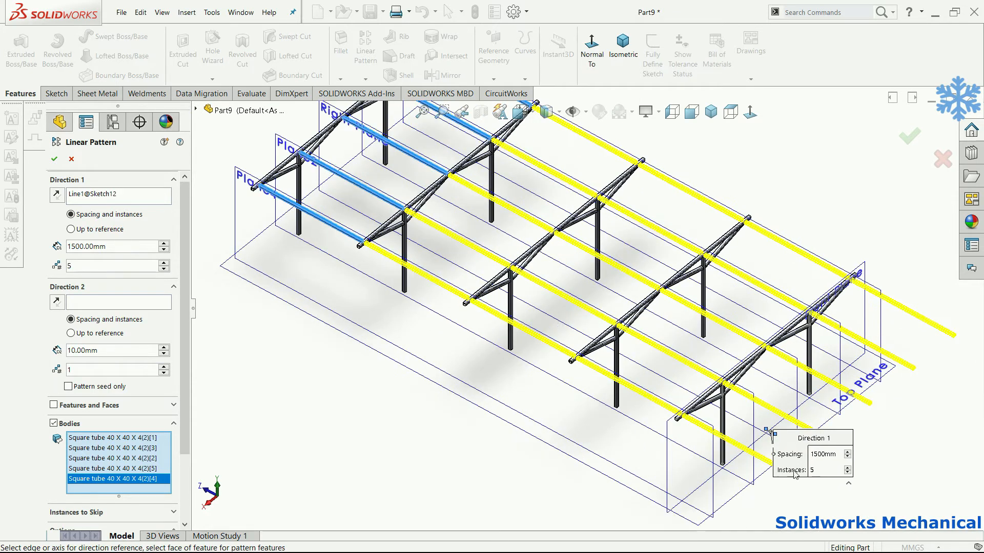
double_click(817, 469)
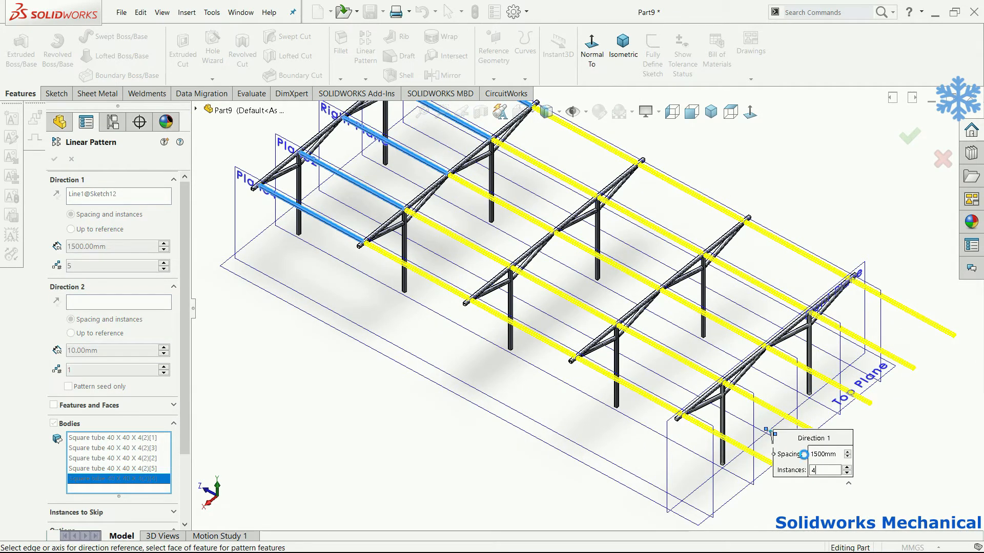
type("4")
key("Return")
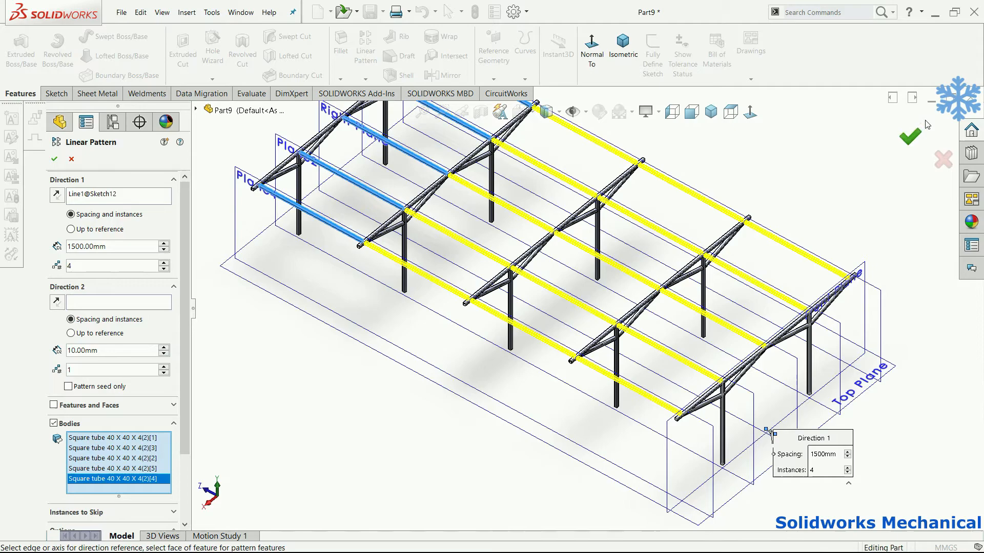
left_click(909, 136)
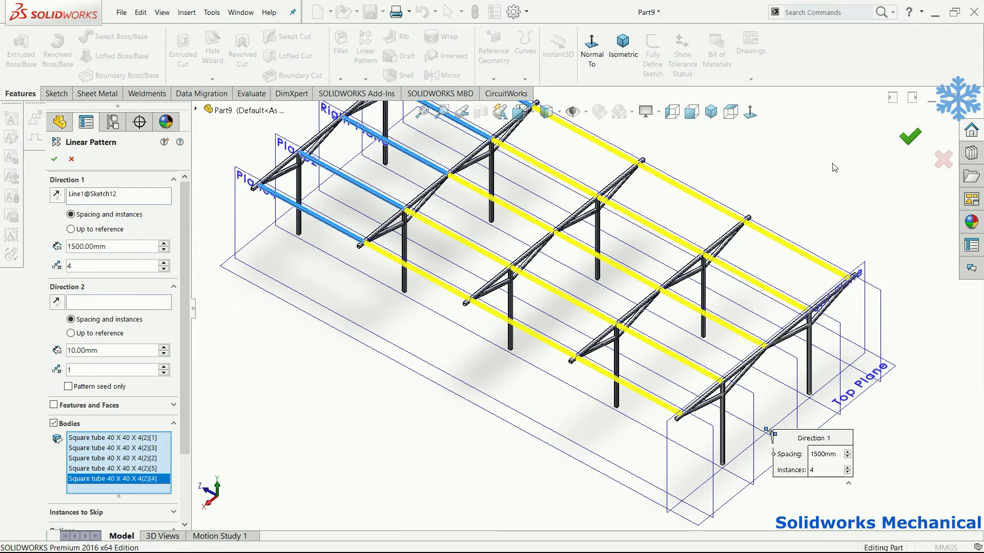
key("f")
middle_click_drag(688, 227, 543, 251)
scroll(537, 277, "up", 1)
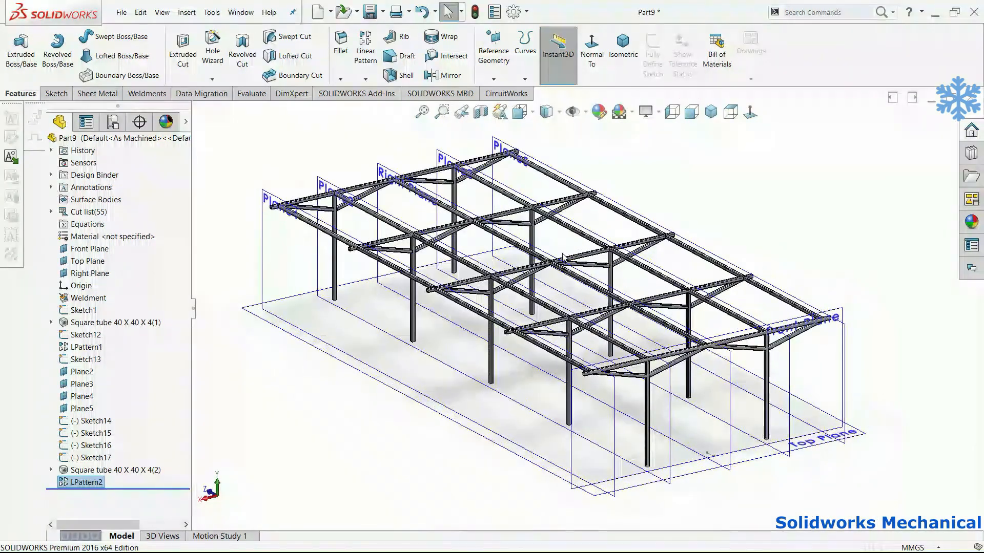
Hide the reference planes Plane2 through Plane5
scroll(530, 251, "down", 2)
left_click_drag(137, 450, 54, 464)
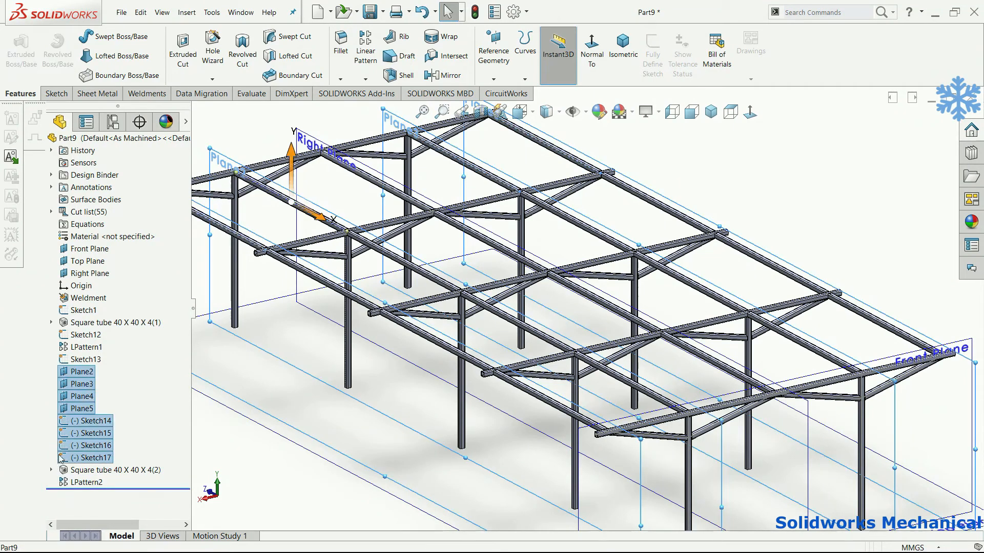
right_click(71, 454)
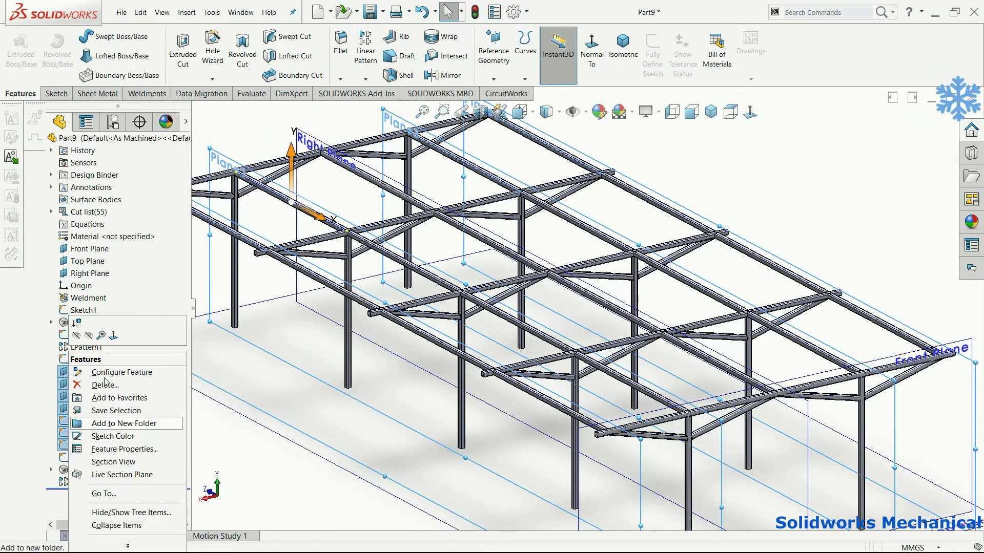
left_click(88, 336)
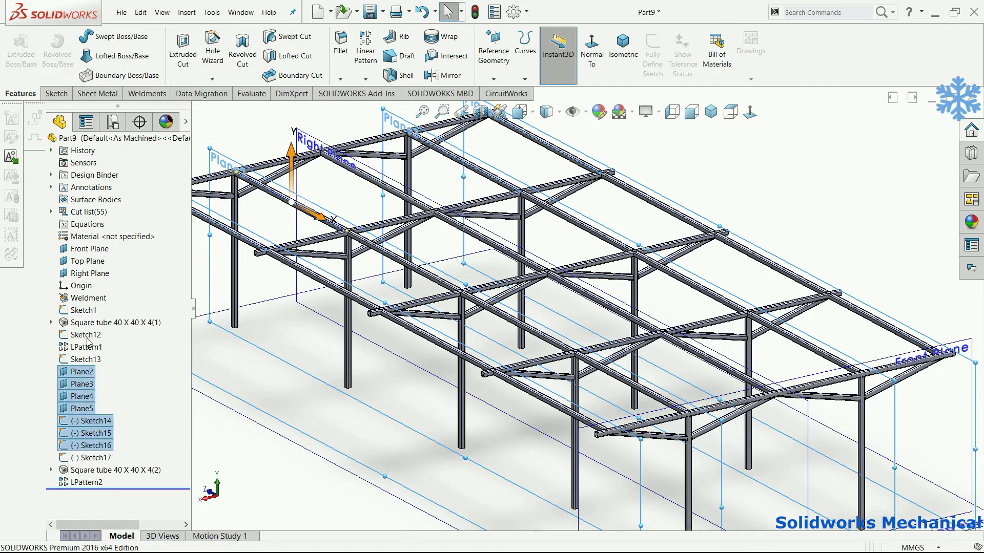
left_click(322, 484)
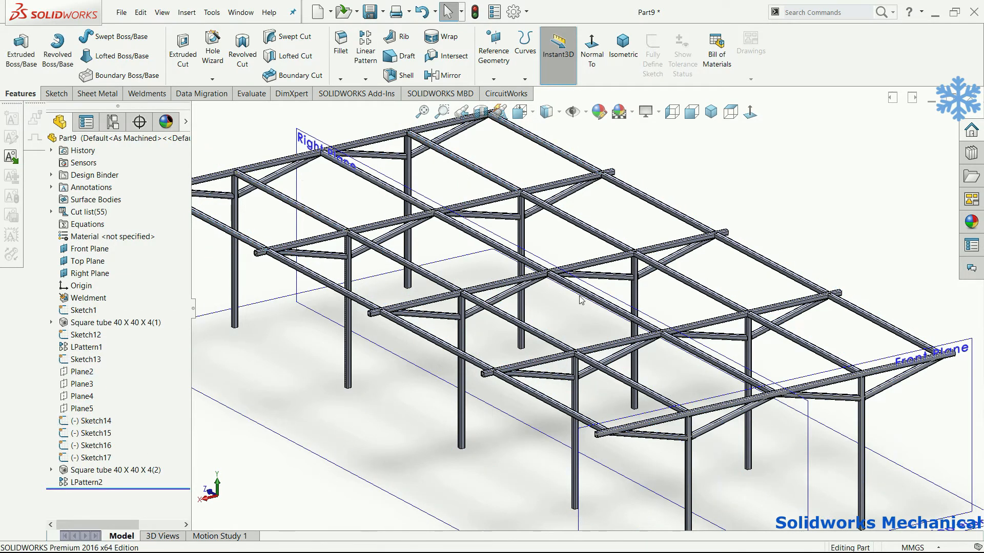
Turn off the display of the primary planes in the view
left_click(585, 113)
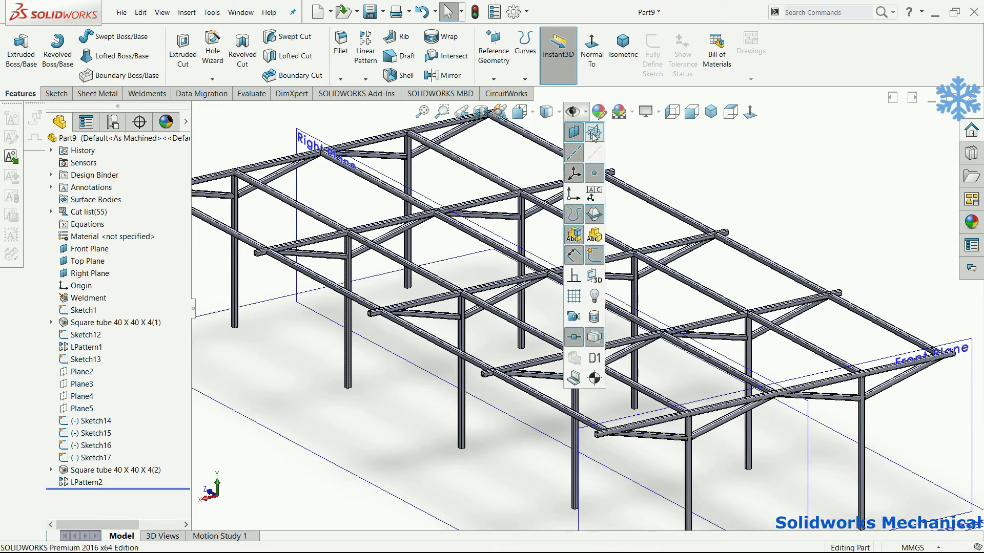
left_click(585, 133)
left_click(711, 164)
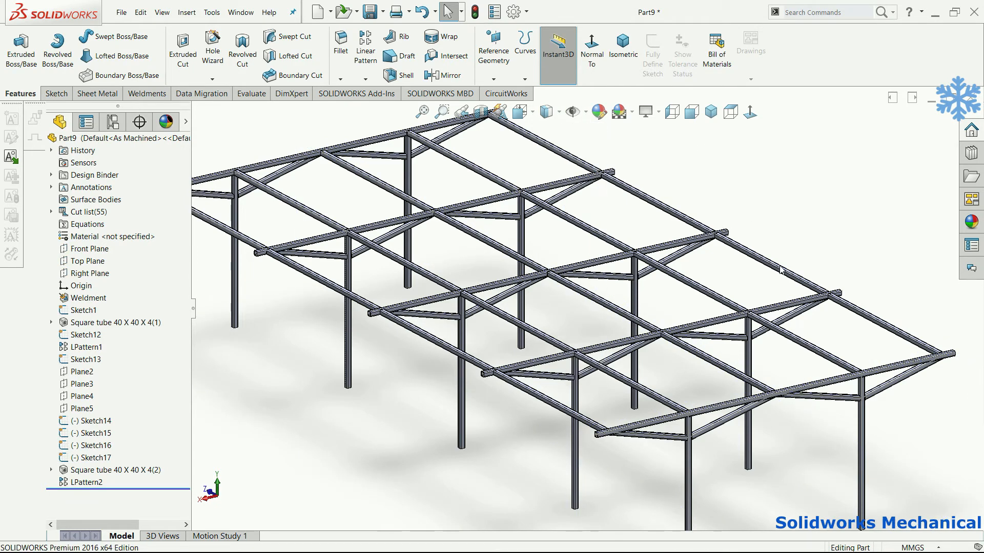
scroll(689, 401, "up", 5)
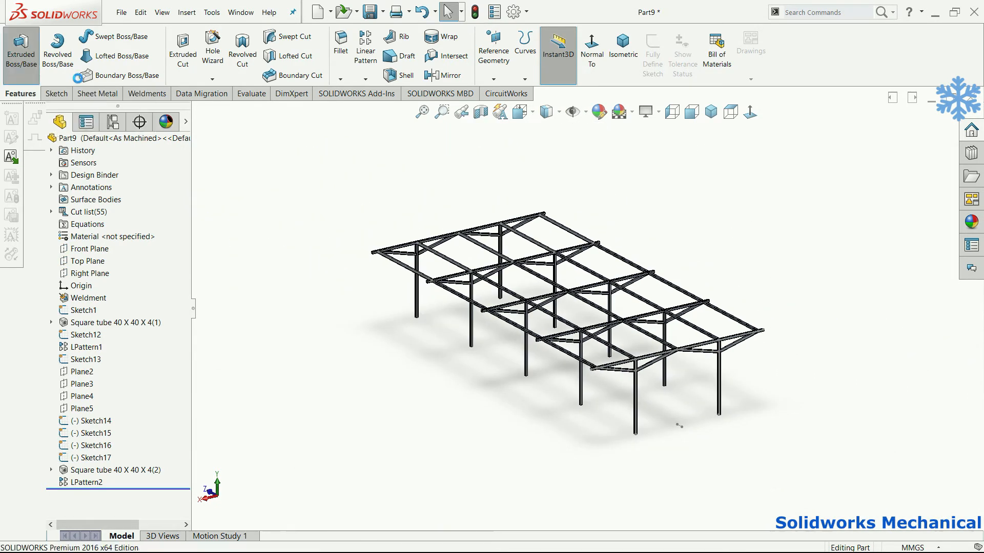
left_click(21, 49)
scroll(624, 303, "down", 10)
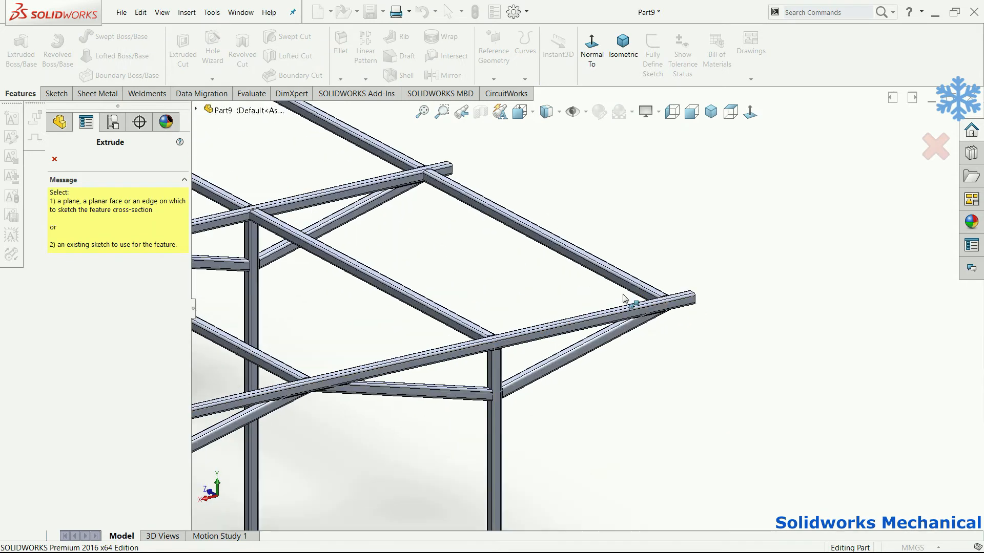
left_click(660, 303)
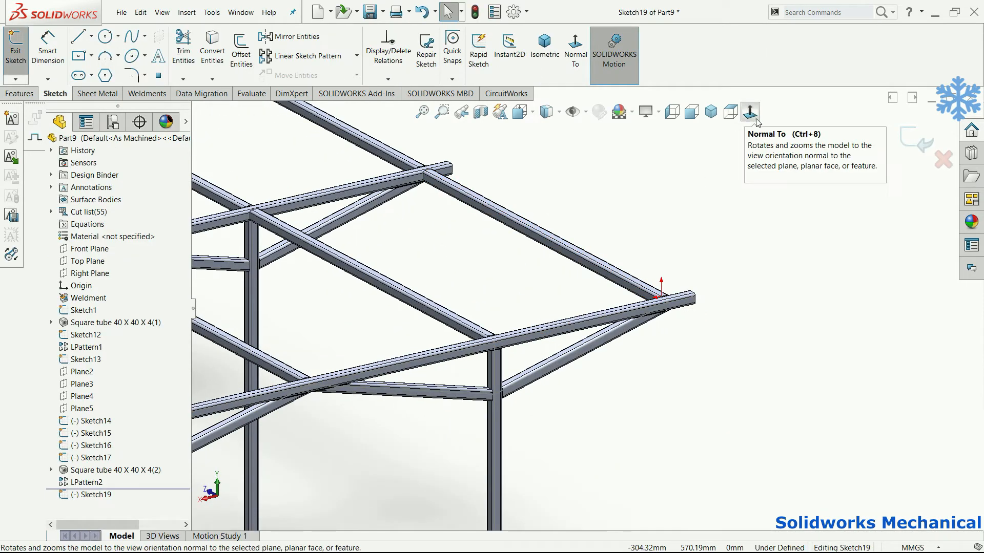
left_click(917, 141)
Start an Extruded Boss/Base sketch on the top face of the outermost crossbar and orient the view normal to it
left_click(26, 61)
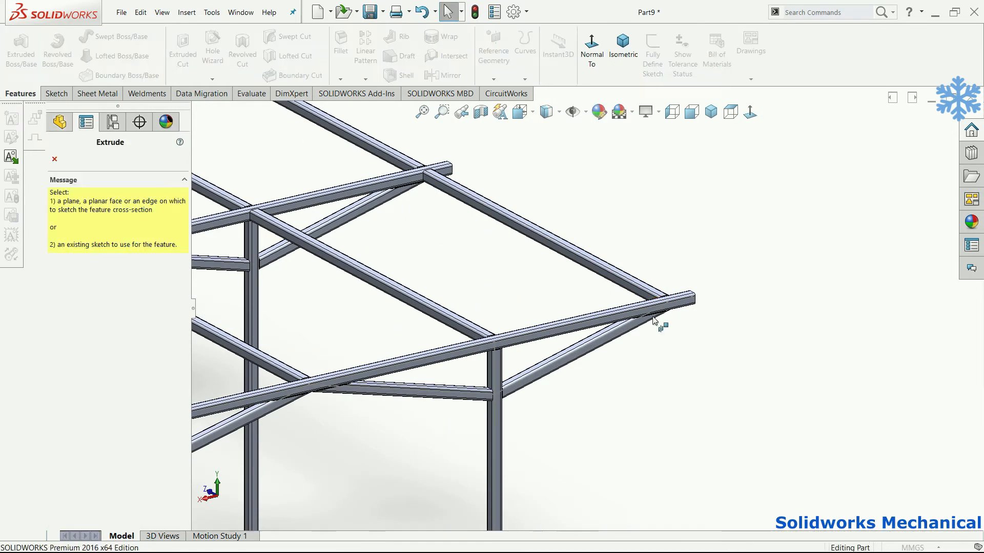
scroll(661, 285, "down", 3)
scroll(654, 283, "down", 2)
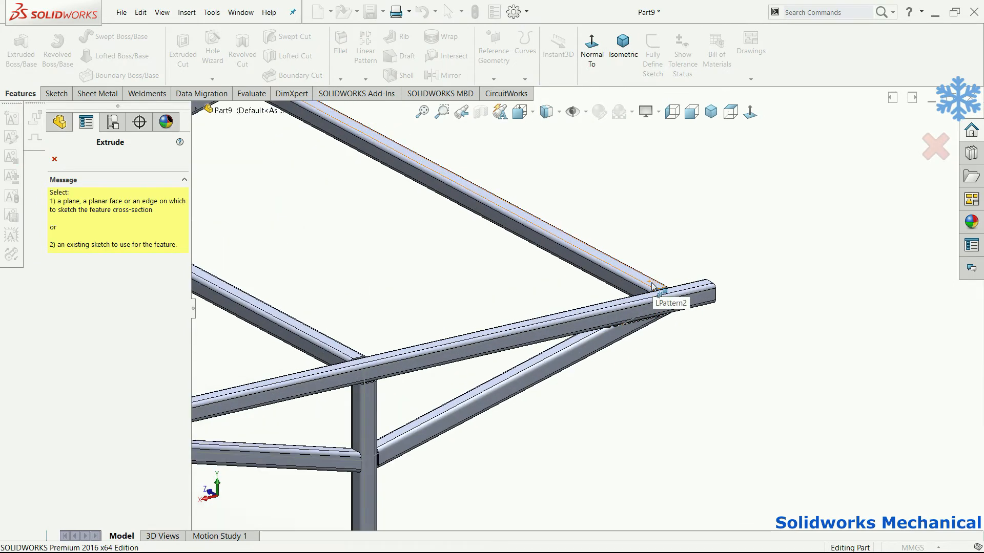
left_click(652, 286)
left_click(750, 111)
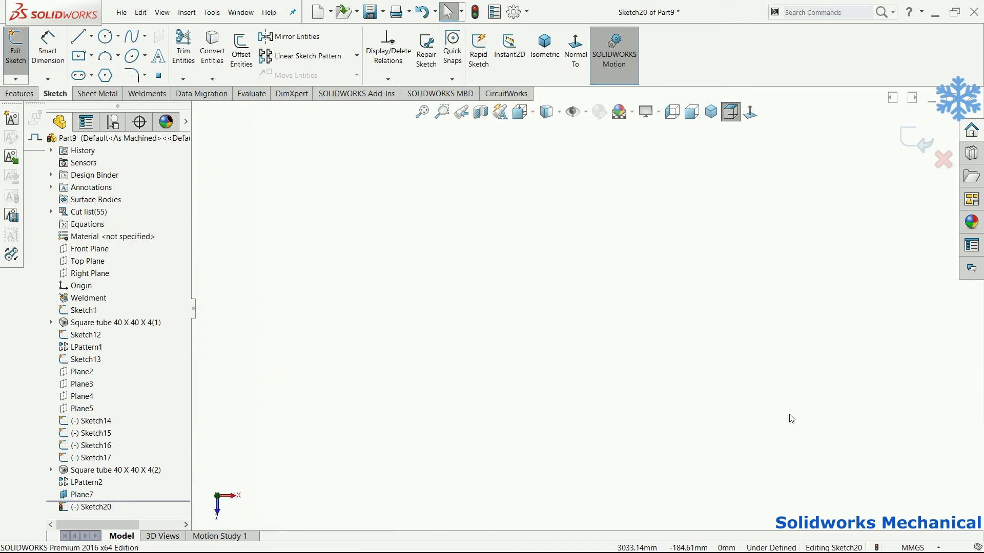
Sketch a corner rectangle about 3100 mm wide across the whole roof frame, from one end beam to the opposite one
left_click(92, 55)
left_click(100, 73)
scroll(670, 493, "down", 2)
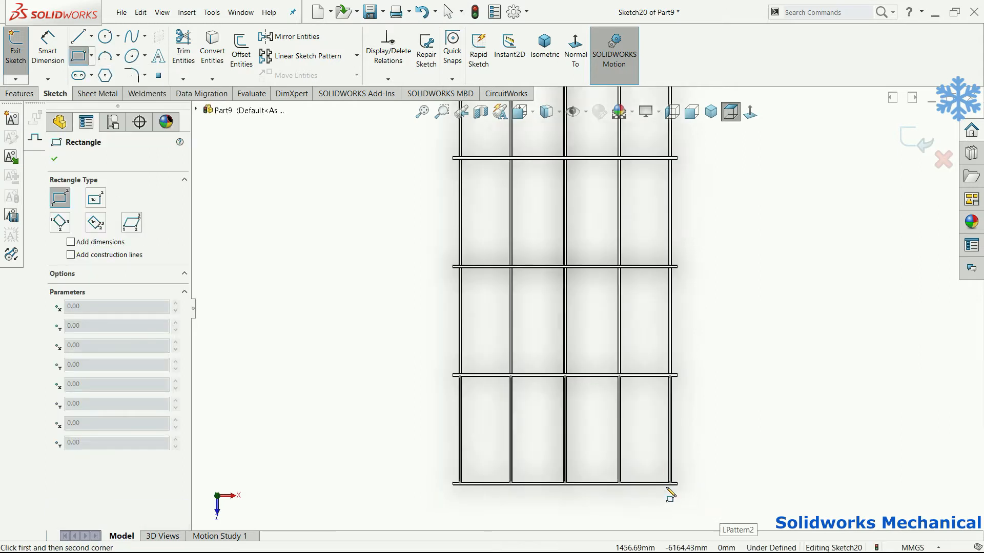
scroll(670, 493, "down", 3)
left_click(669, 457)
scroll(489, 317, "up", 6)
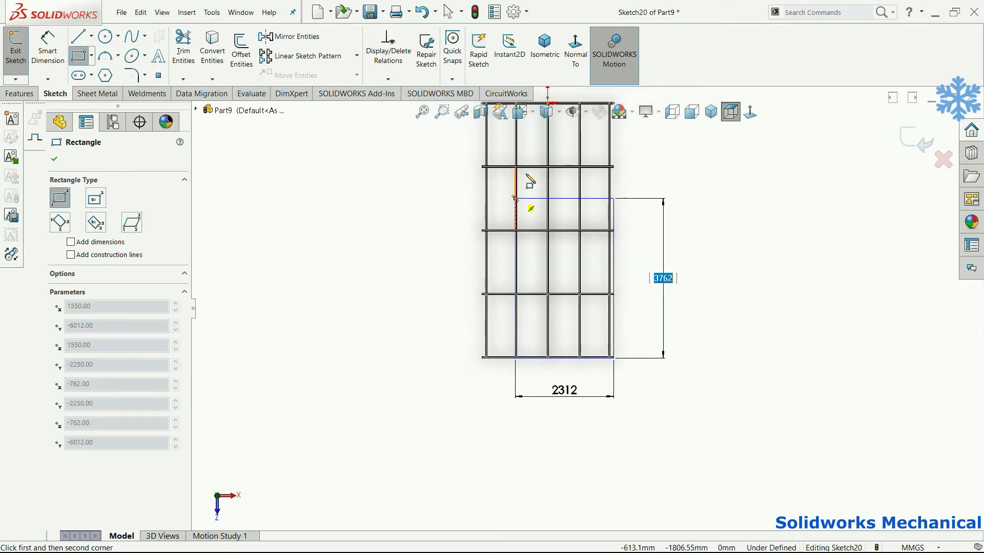
scroll(530, 185, "down", 5)
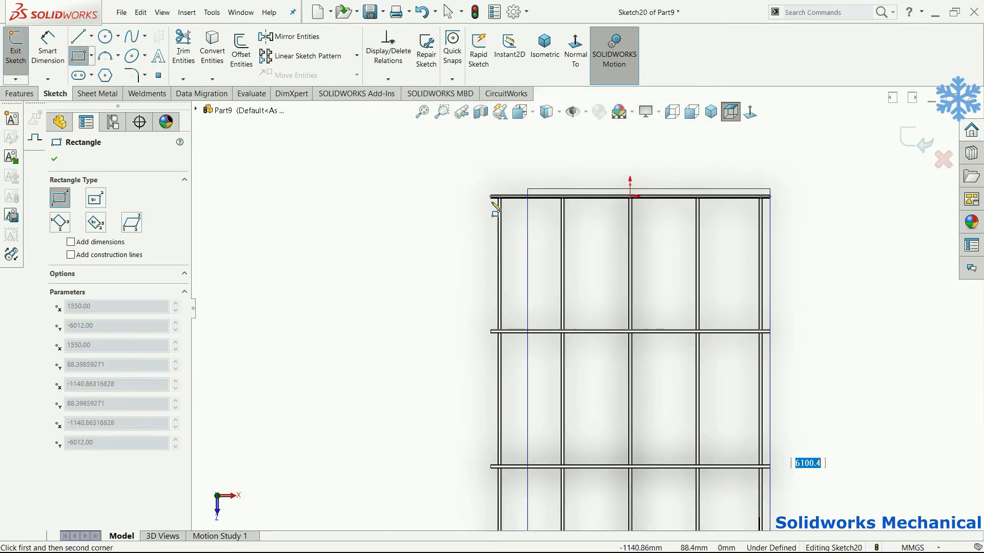
scroll(495, 208, "down", 5)
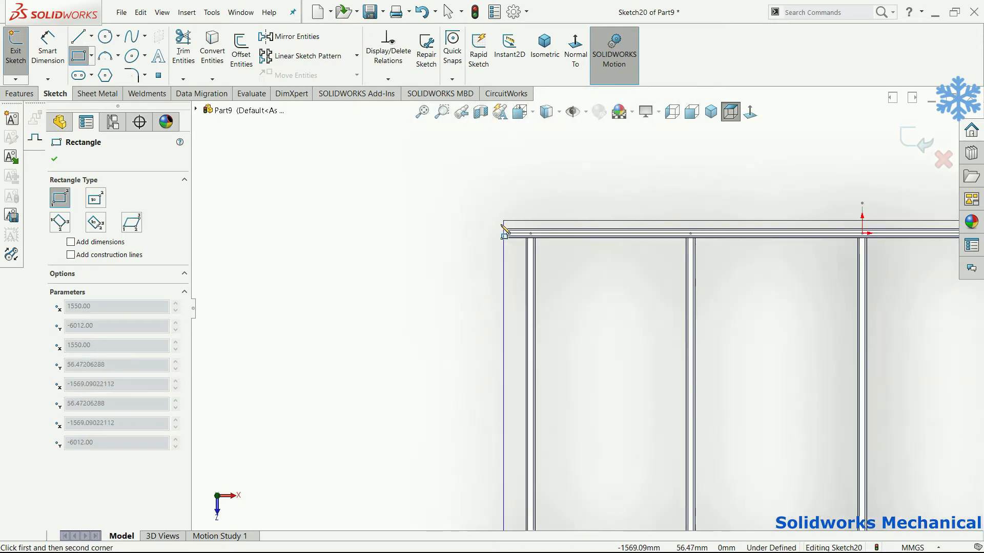
left_click(508, 231)
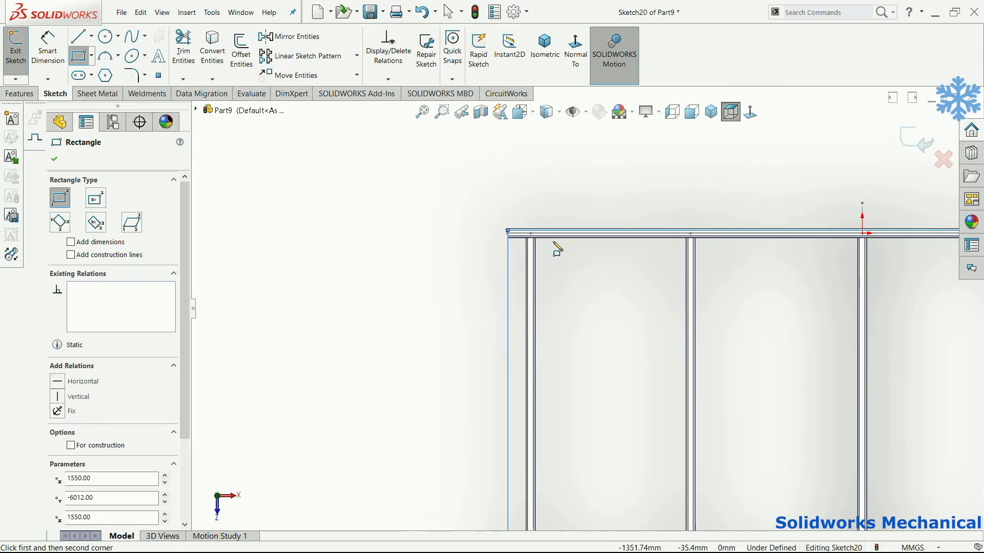
key("Escape")
key("f")
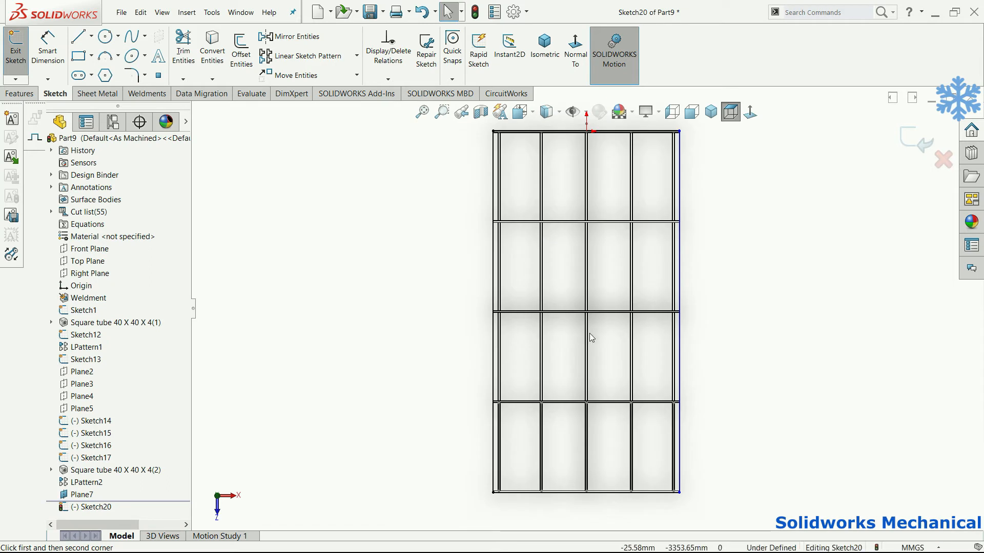
Examine the rectangle's upper edge and corners for alignment with the end beam at the sketch origin
scroll(639, 164, "down", 5)
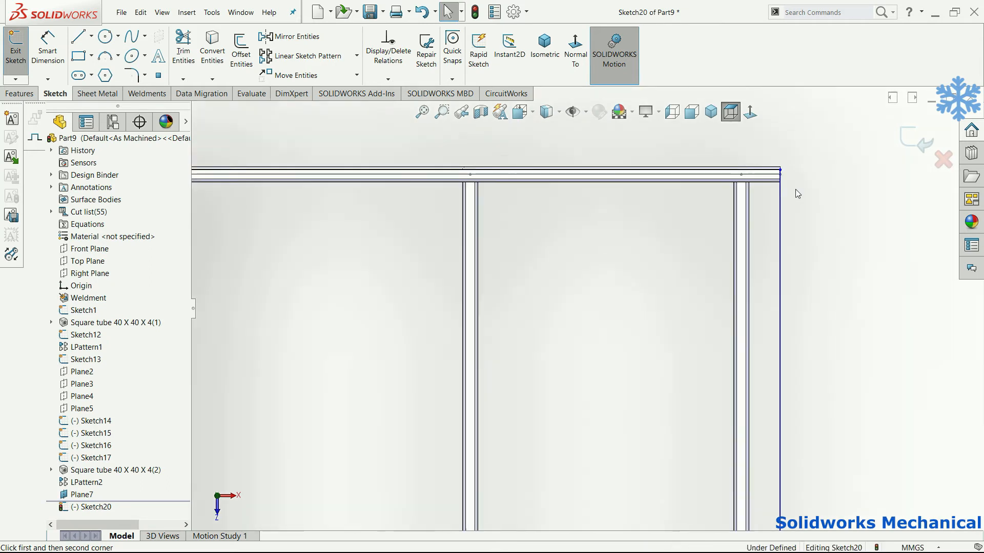
scroll(794, 190, "down", 1)
left_click(763, 183)
scroll(816, 190, "down", 2)
scroll(651, 234, "up", 2)
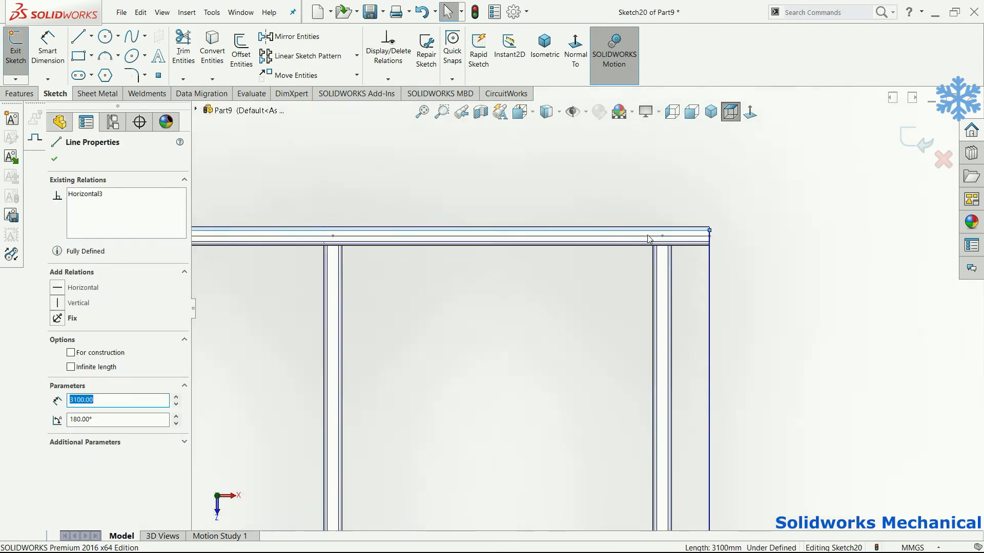
scroll(270, 292, "up", 2)
scroll(469, 314, "down", 3)
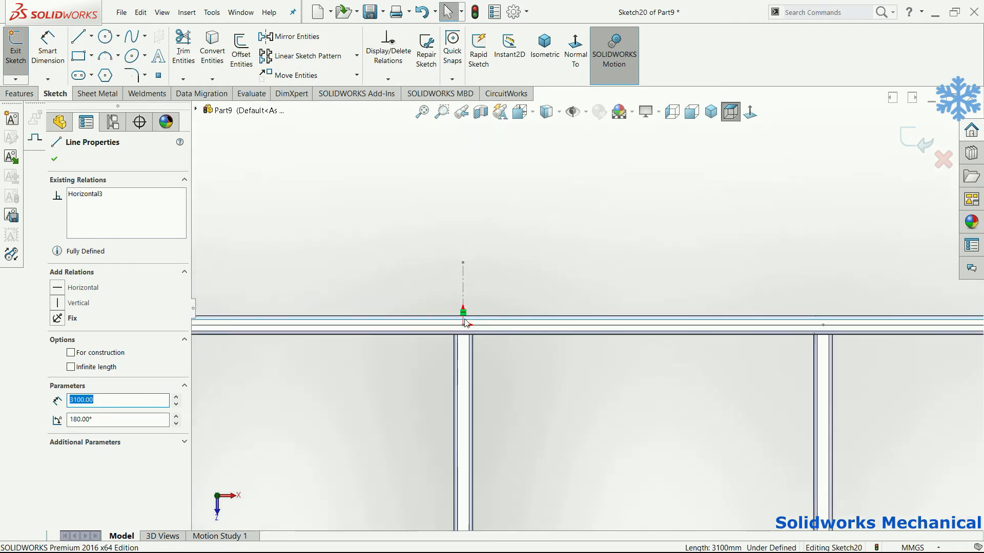
scroll(464, 322, "up", 3)
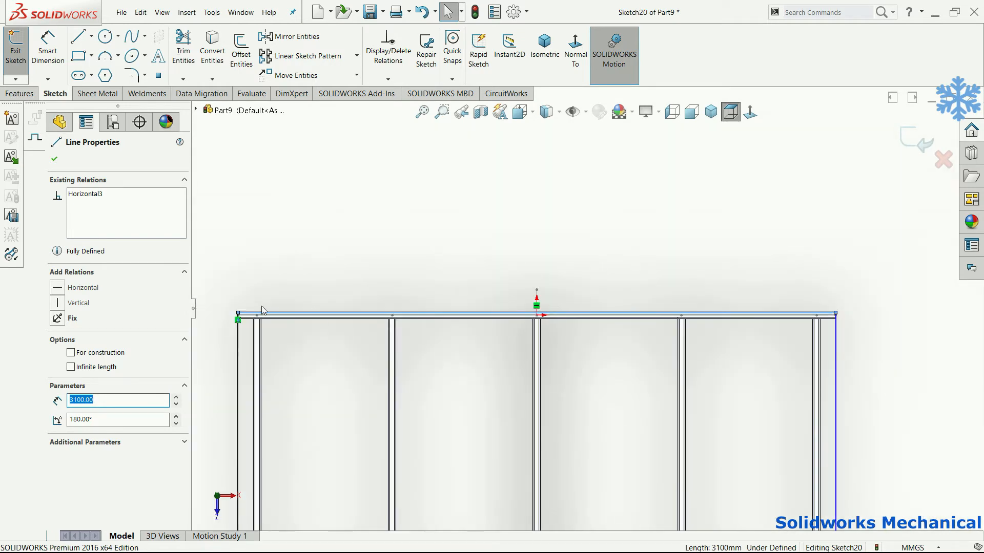
scroll(263, 310, "down", 2)
key("Escape")
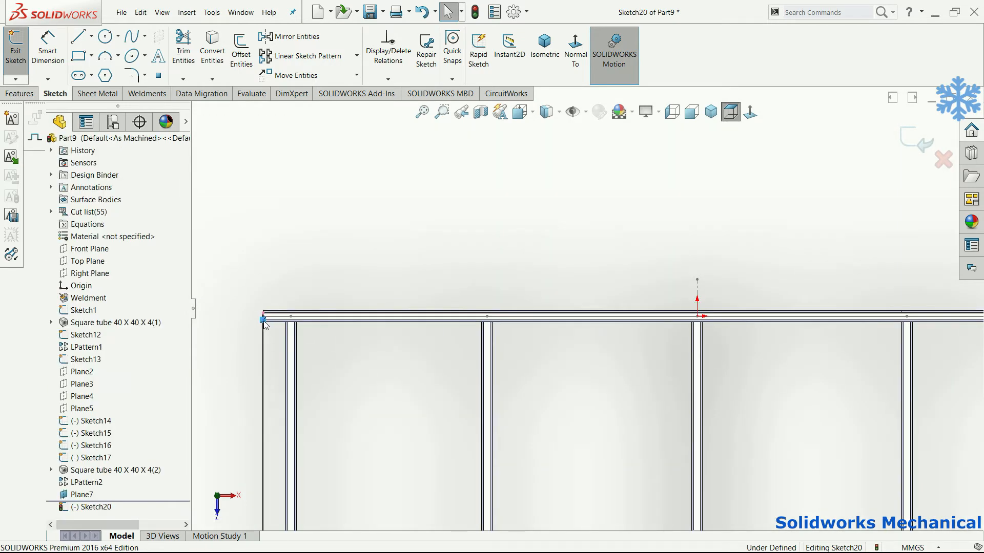
Snap the rectangle's corner at X -1550 mm onto the outer corner of the end beam near the sketch origin
scroll(308, 314, "down", 4)
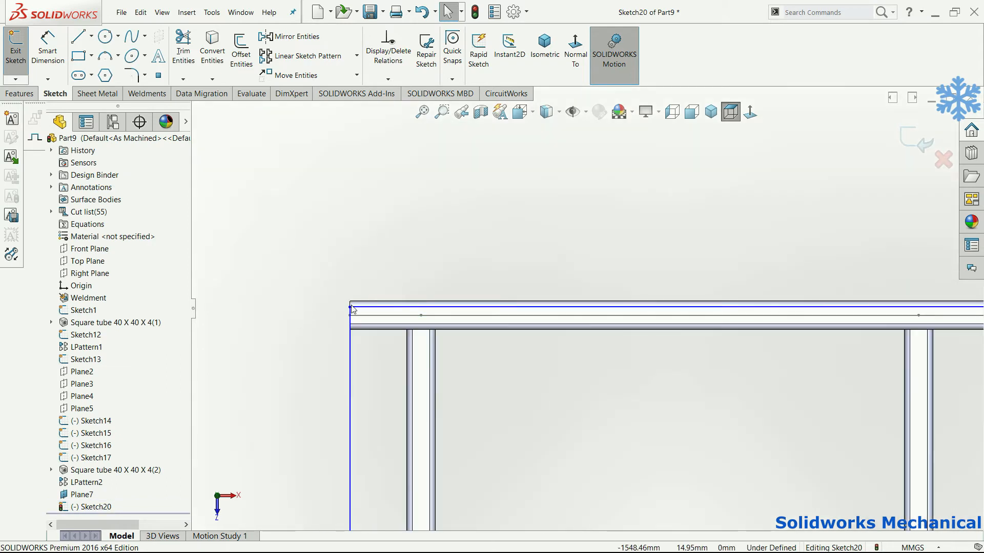
left_click(350, 307)
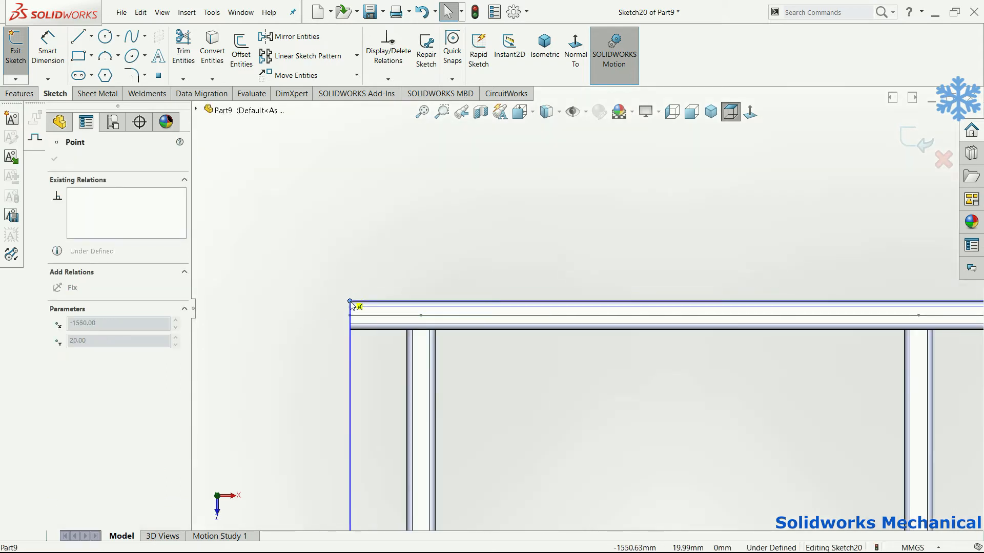
key("f")
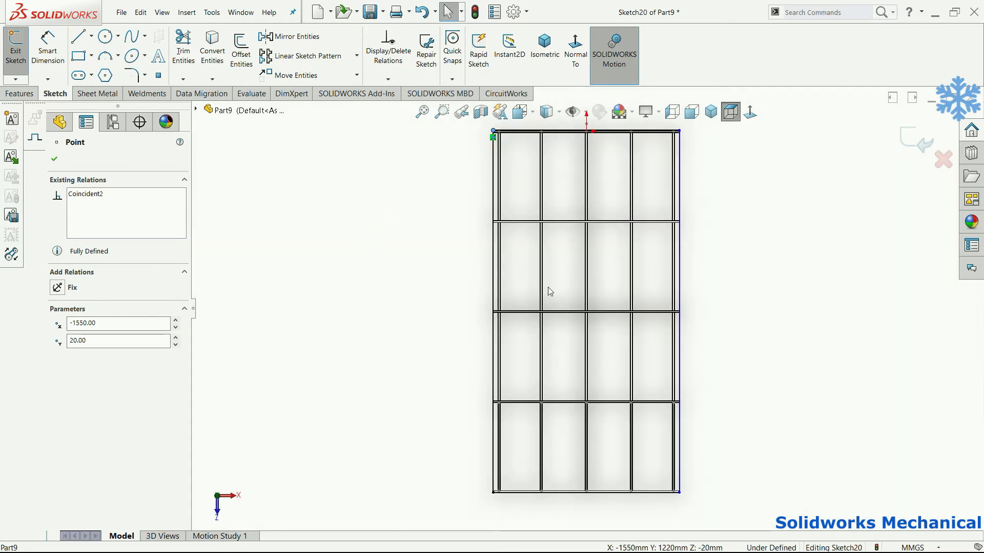
Snap the diagonally opposite rectangle corner onto the outer corner of the far end beam
scroll(664, 464, "down", 8)
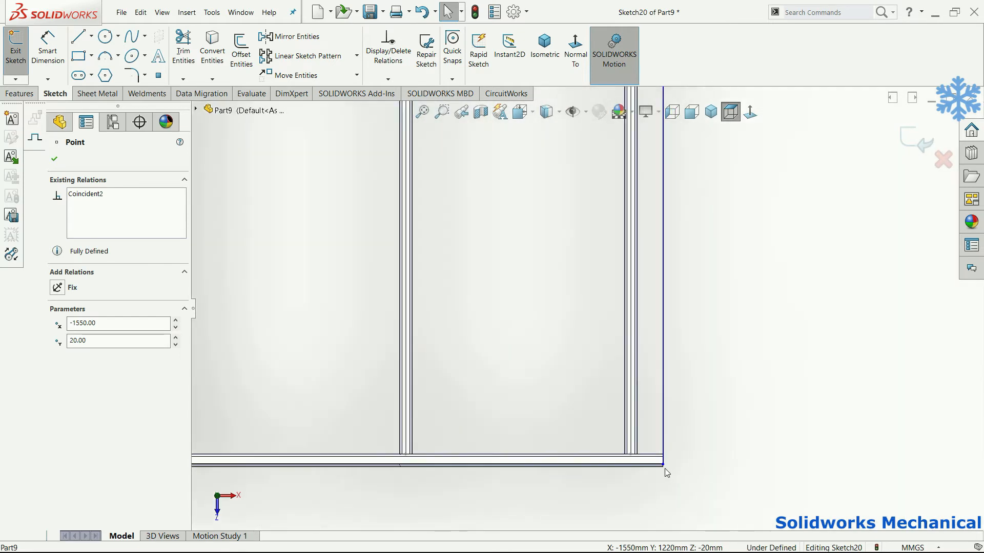
left_click(662, 461)
mouse_move(662, 464)
left_mouse_down()
mouse_move(655, 482)
mouse_move(663, 478)
left_mouse_up()
left_click(664, 475)
scroll(663, 471, "down", 2)
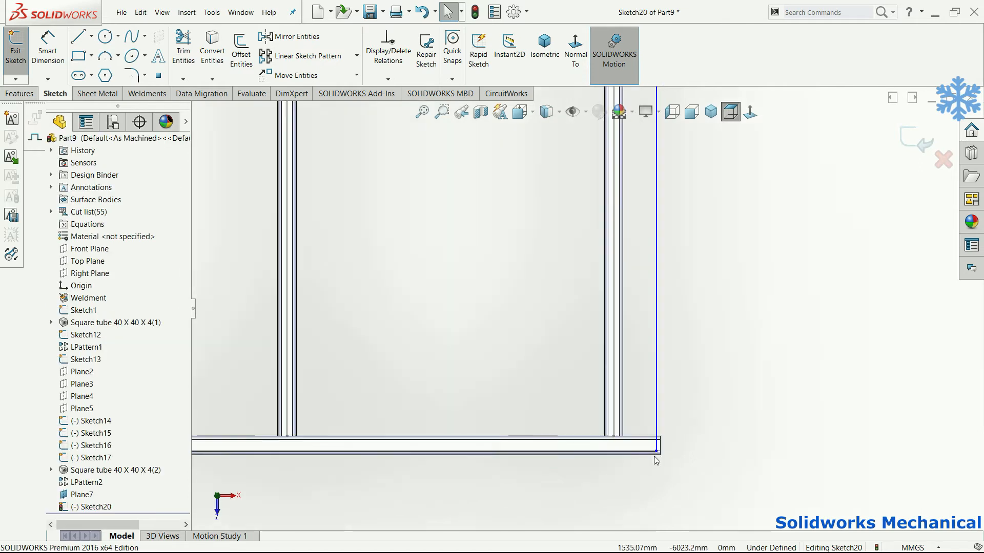
left_click(657, 454)
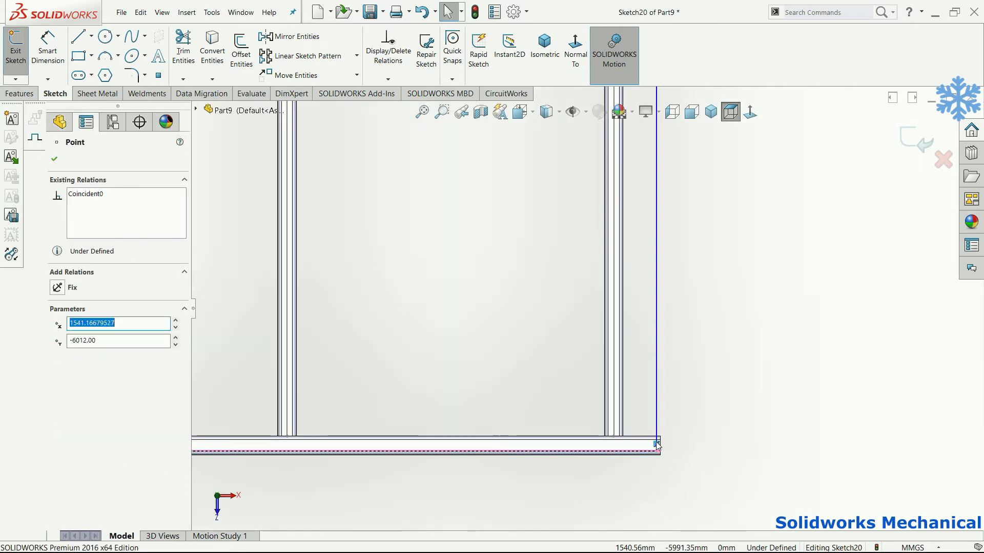
left_click_drag(657, 453, 662, 458)
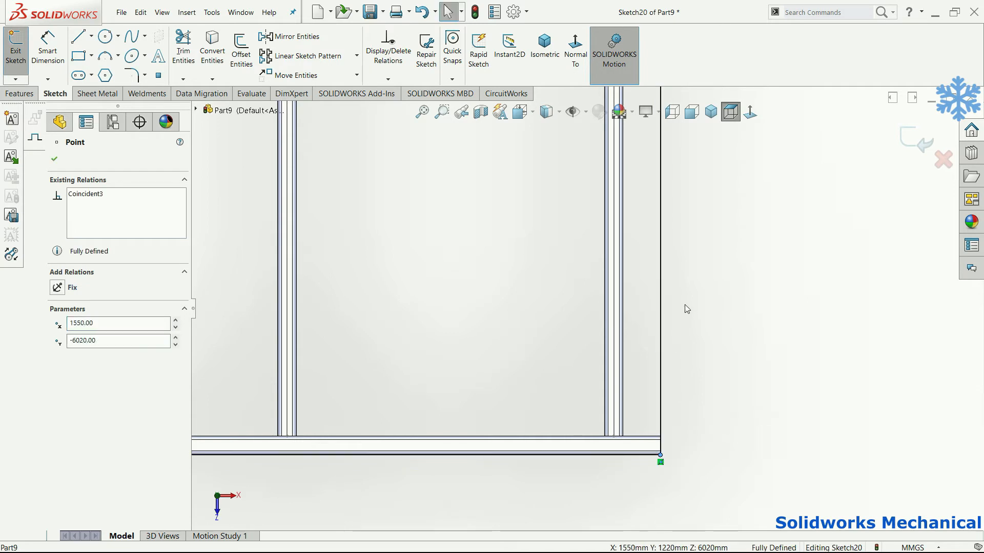
key("f")
left_click(731, 348)
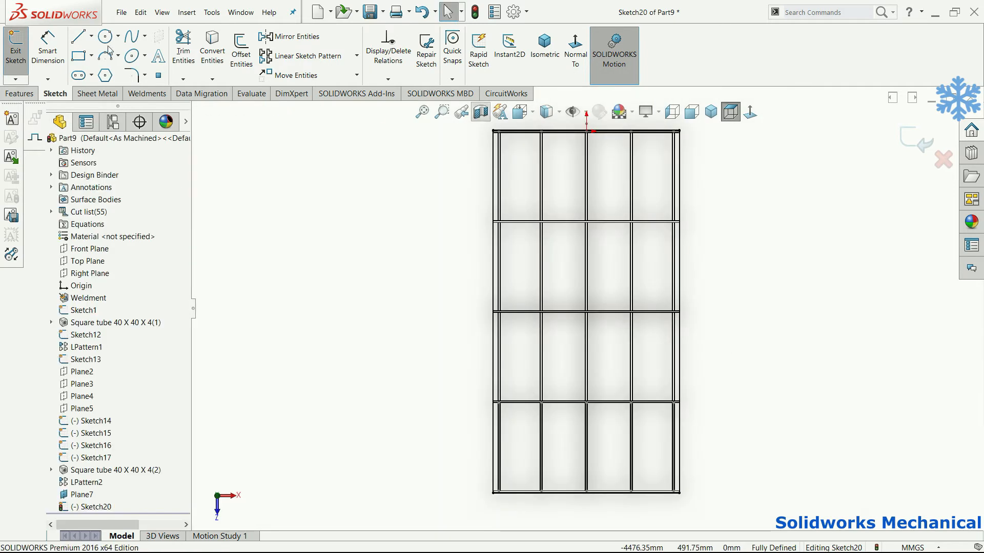
Apply 150 mm sketch fillets to all four corners of the roof rectangle
left_click(132, 75)
type("150")
key("Return")
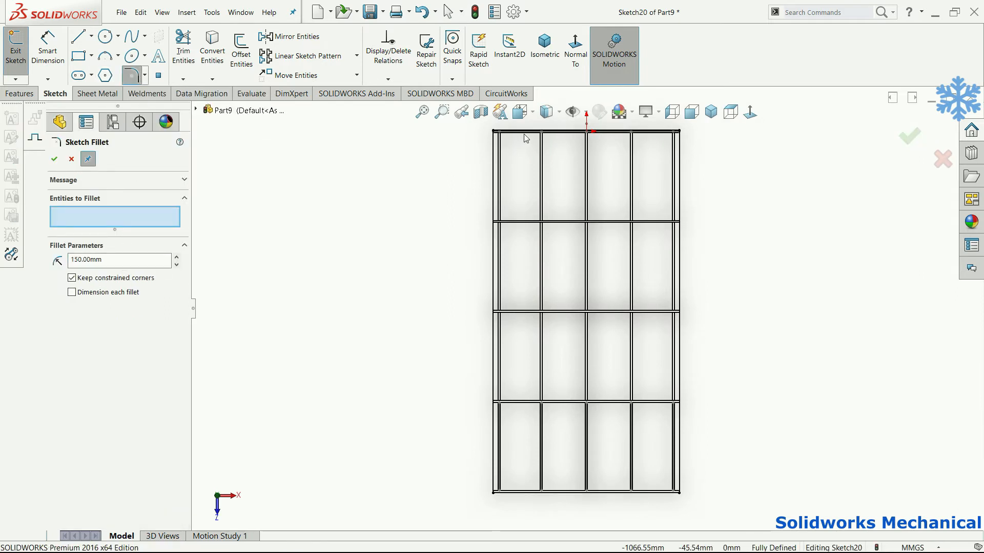
scroll(505, 159, "down", 3)
left_click(485, 183)
left_click(508, 163)
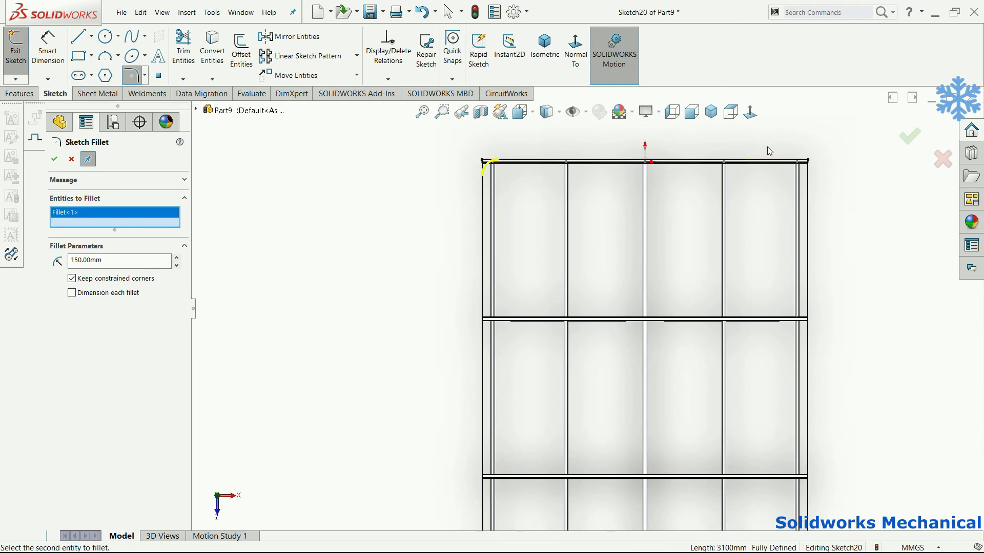
left_click(808, 195)
scroll(634, 342, "up", 3)
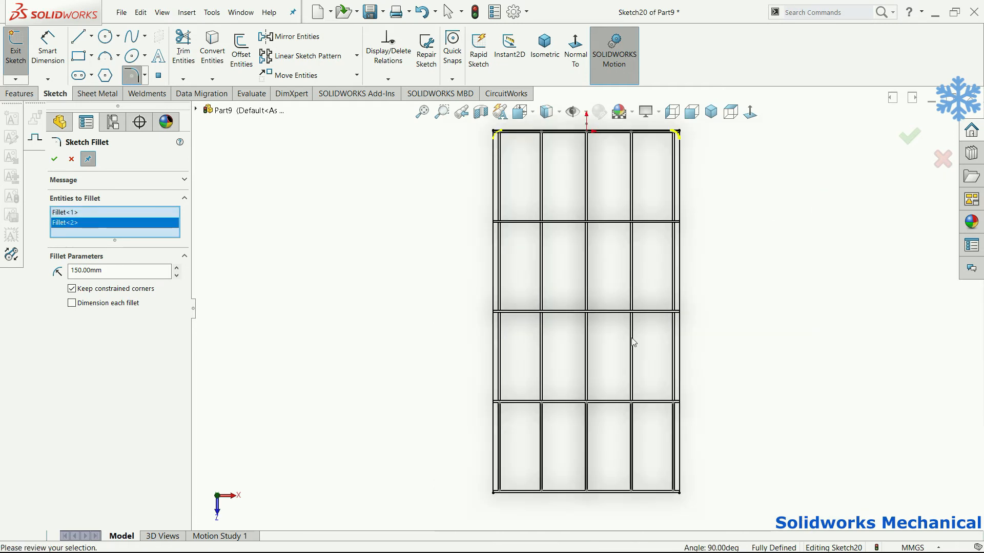
left_click(514, 494)
left_click(493, 469)
left_click(667, 494)
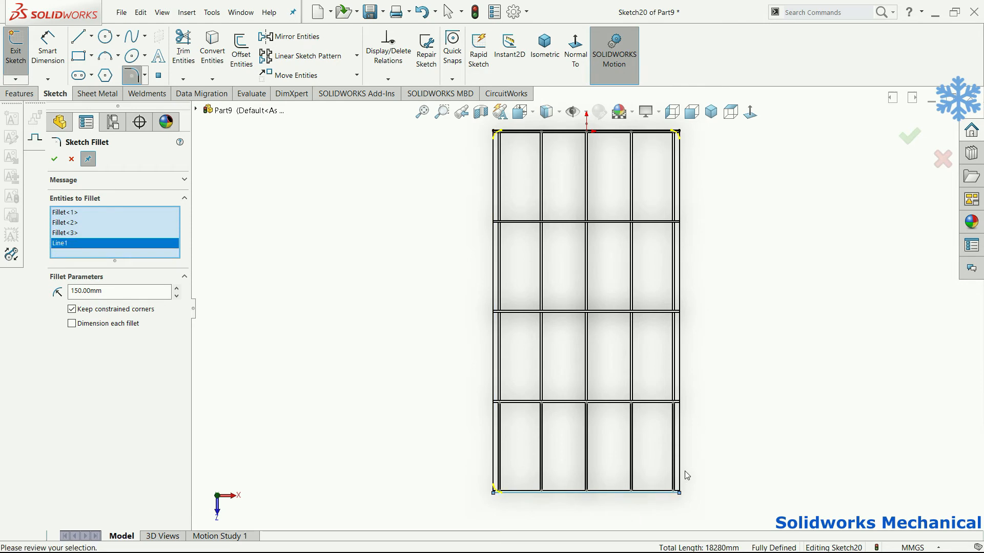
left_click(678, 469)
left_click(906, 132)
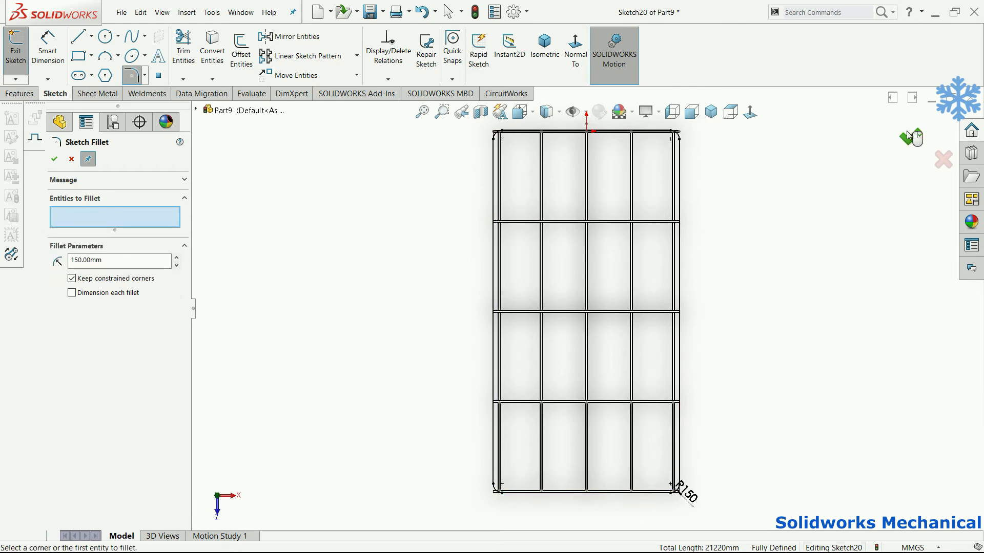
Extrude the rounded rectangle with a blind depth of 6 mm to form the roof sheet
left_click(19, 93)
left_click(13, 65)
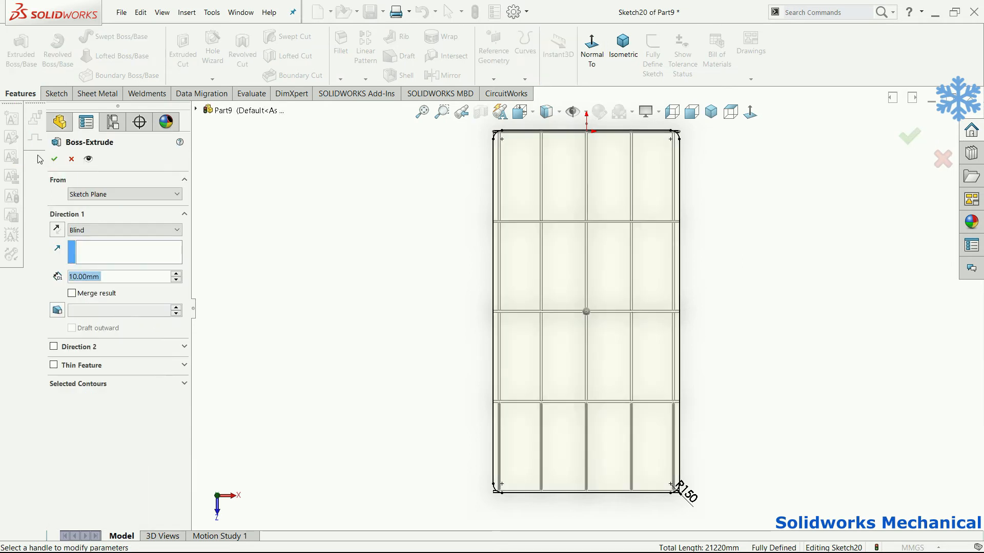
left_click(909, 137)
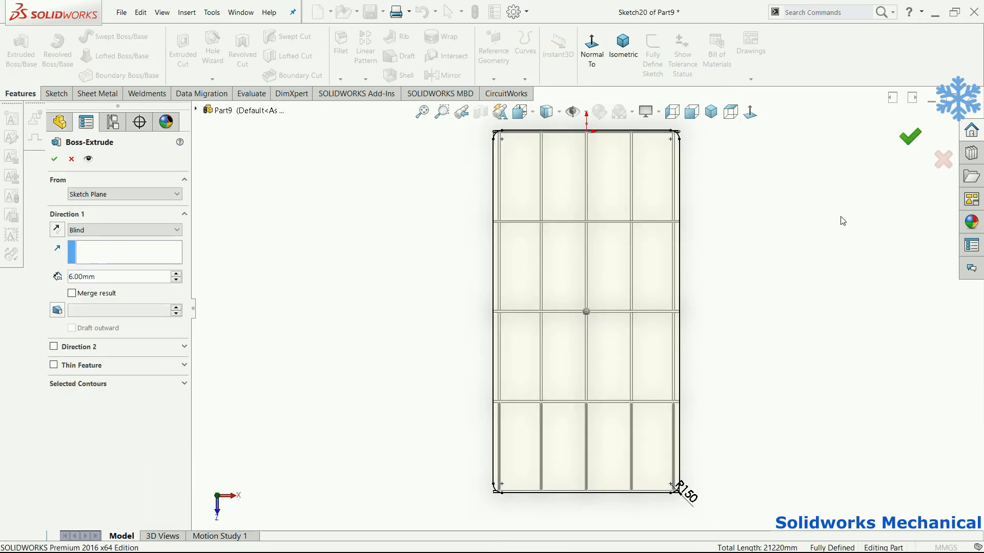
Hide the crossbar path sketches Sketch14, Sketch15, Sketch16 and Sketch17 that show on the roof sheet
middle_click_drag(792, 385, 437, 288)
left_click(415, 272)
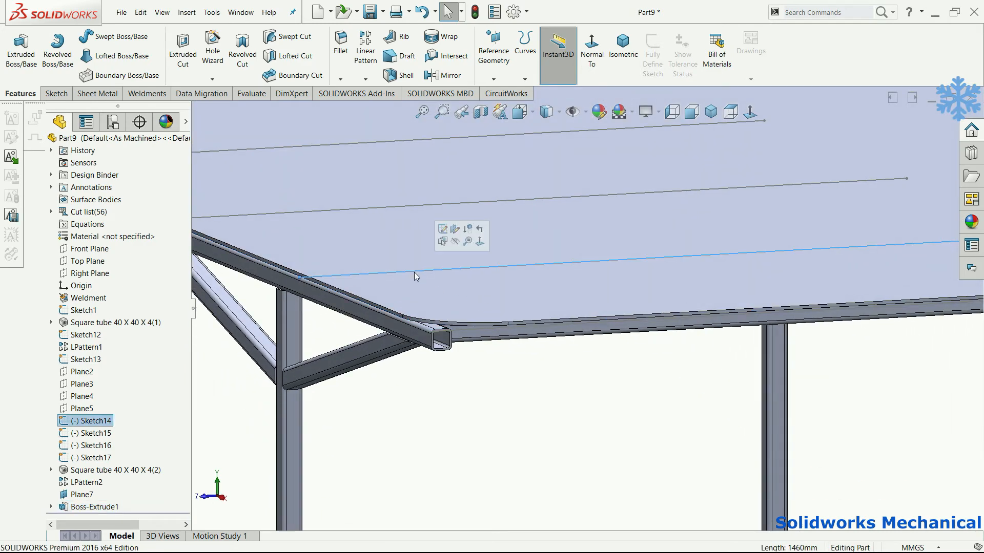
left_click(88, 422)
left_click(95, 407)
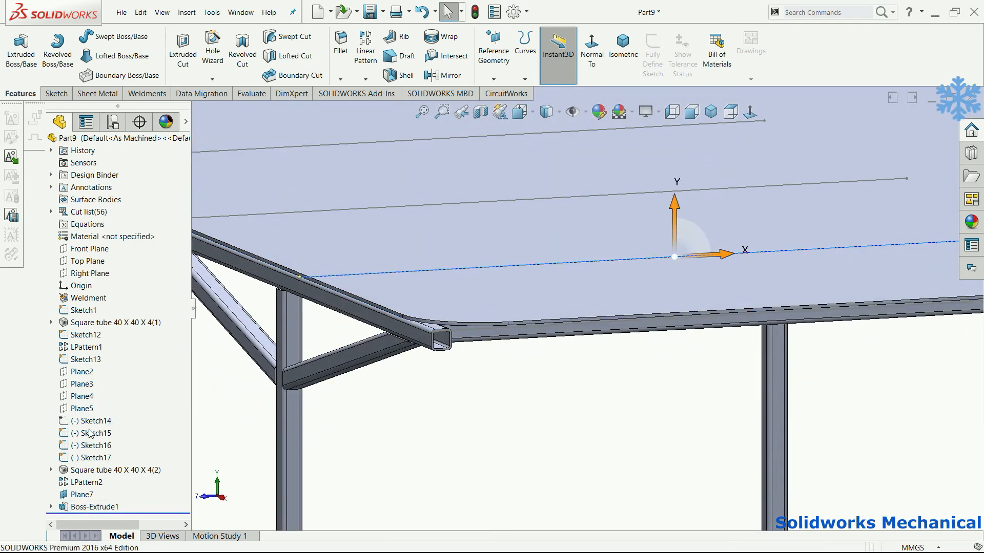
left_click(97, 415)
left_click(105, 435)
left_click(93, 457)
left_click(101, 444)
Hide Sketch13, whose line still shows on the roof sheet
key("f")
scroll(583, 308, "down", 4)
middle_click_drag(583, 308, 369, 186)
left_click(83, 334)
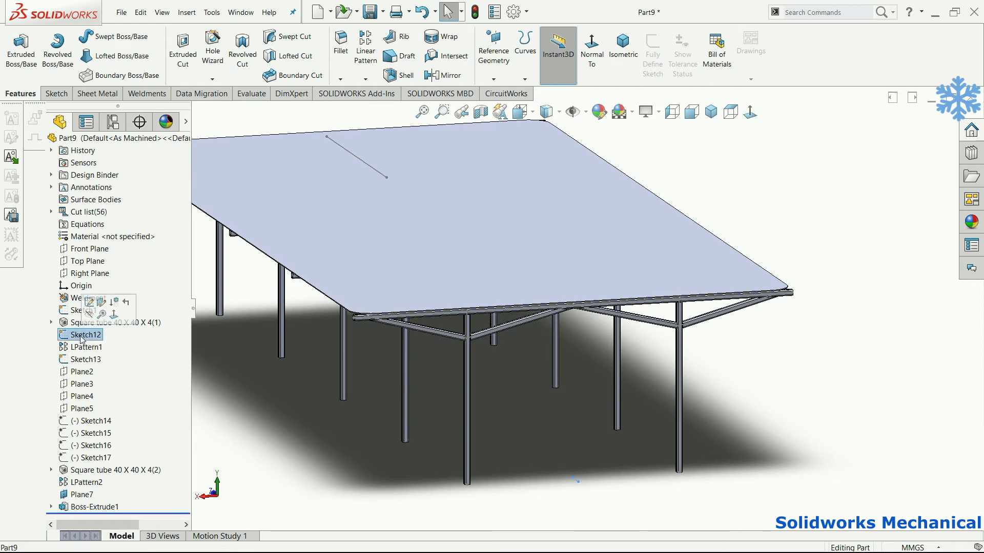
left_click(84, 359)
left_click(92, 345)
Examine the canopy's underside, its braces and the open lower ends of the posts
middle_click_drag(366, 426, 649, 170)
scroll(650, 205, "up", 5)
middle_click_drag(653, 215, 375, 347)
scroll(649, 247, "up", 2)
scroll(624, 249, "down", 8)
scroll(538, 405, "down", 2)
scroll(376, 347, "up", 4)
scroll(549, 397, "up", 5)
middle_click_drag(549, 398, 543, 375)
scroll(528, 354, "down", 4)
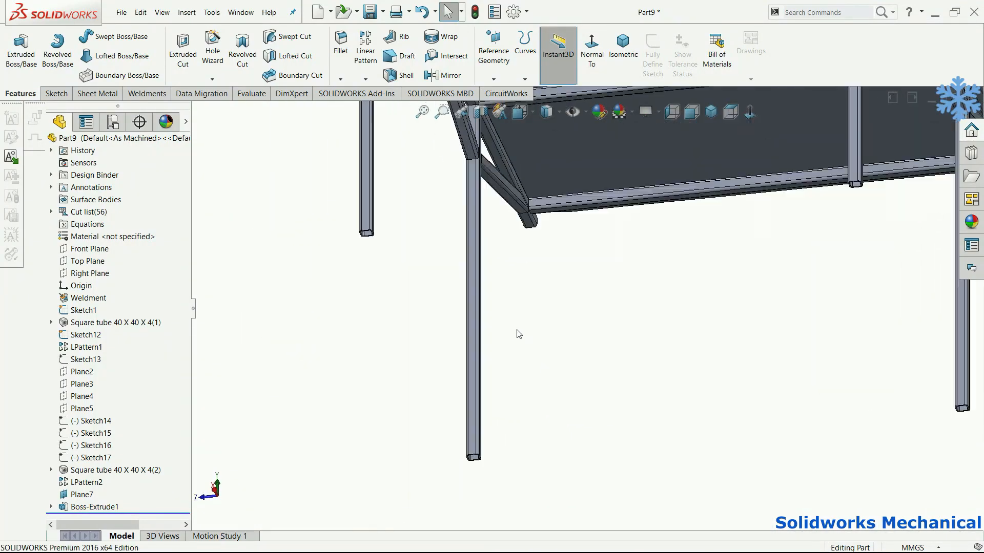
Start an extrusion sketch on the bottom end face of a post
left_click(21, 52)
scroll(494, 213, "up", 5)
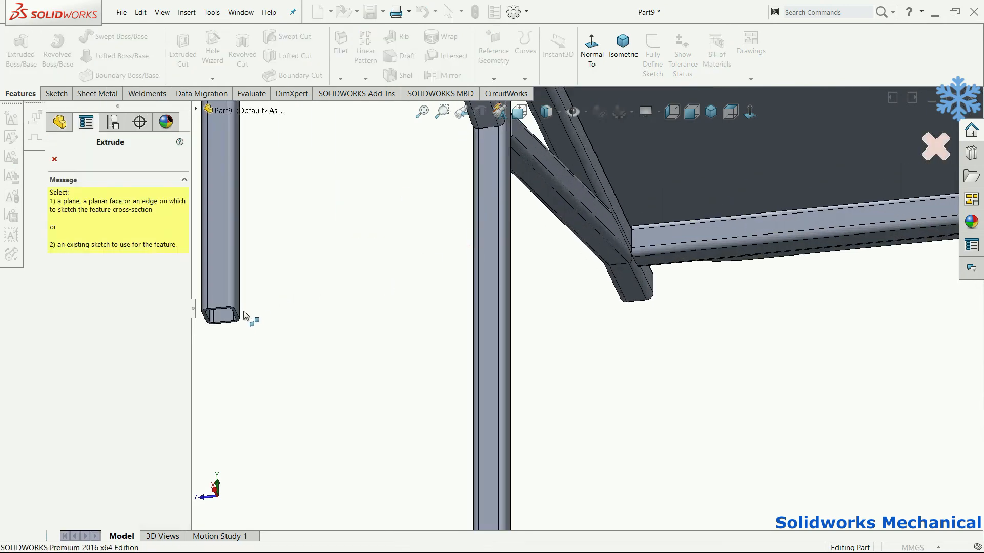
scroll(247, 313, "up", 3)
scroll(416, 322, "up", 1)
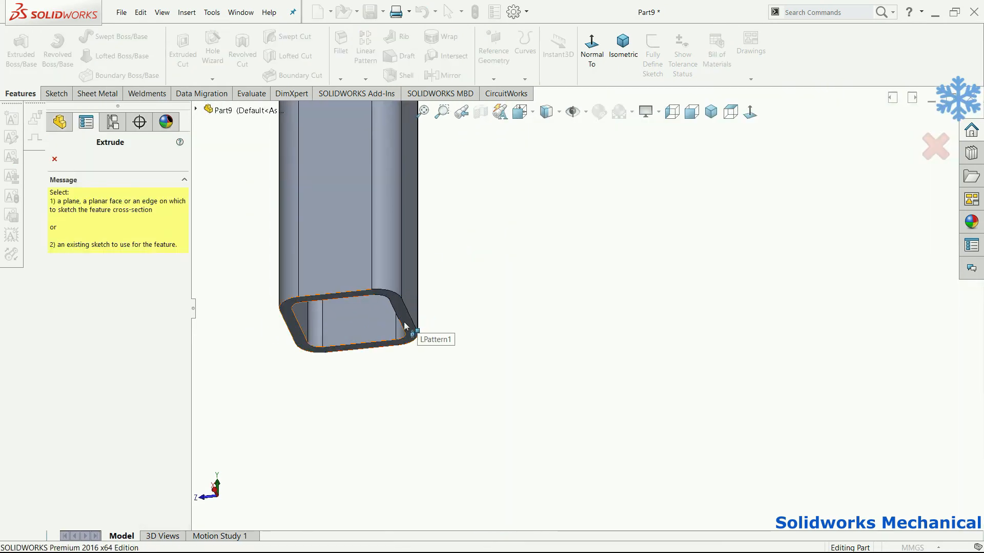
left_click(404, 326)
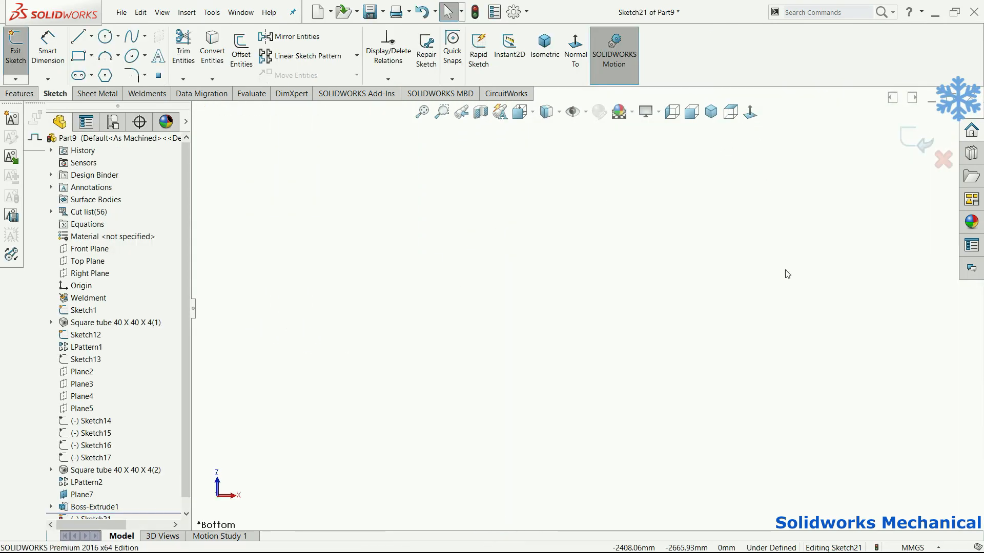
scroll(589, 468, "up", 5)
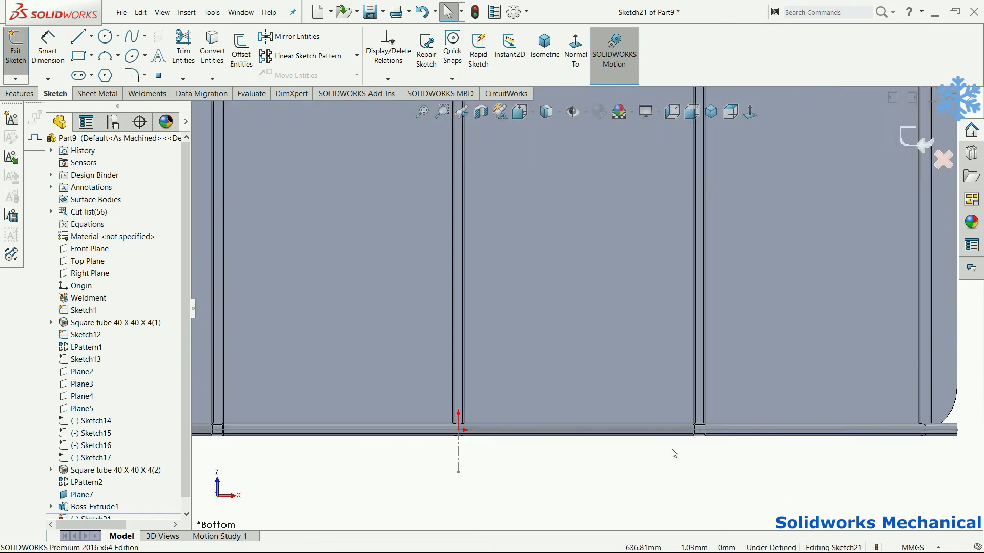
Draw circles about 129 mm and 104 mm in diameter, centred on the end posts at X 750 and X -750 mm
left_click(105, 36)
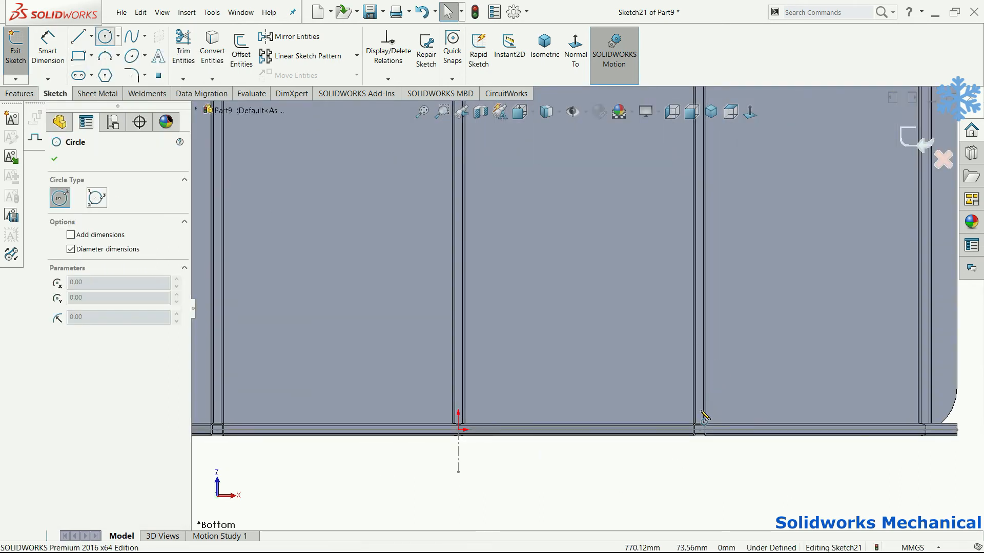
scroll(706, 424, "up", 3)
left_click(687, 421)
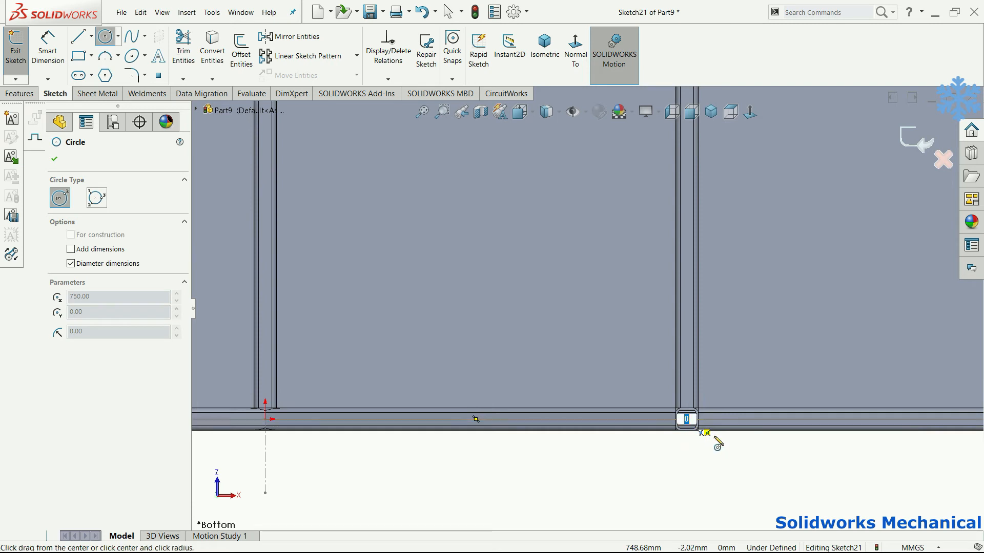
left_click(717, 439)
scroll(586, 308, "down", 3)
scroll(422, 379, "down", 3)
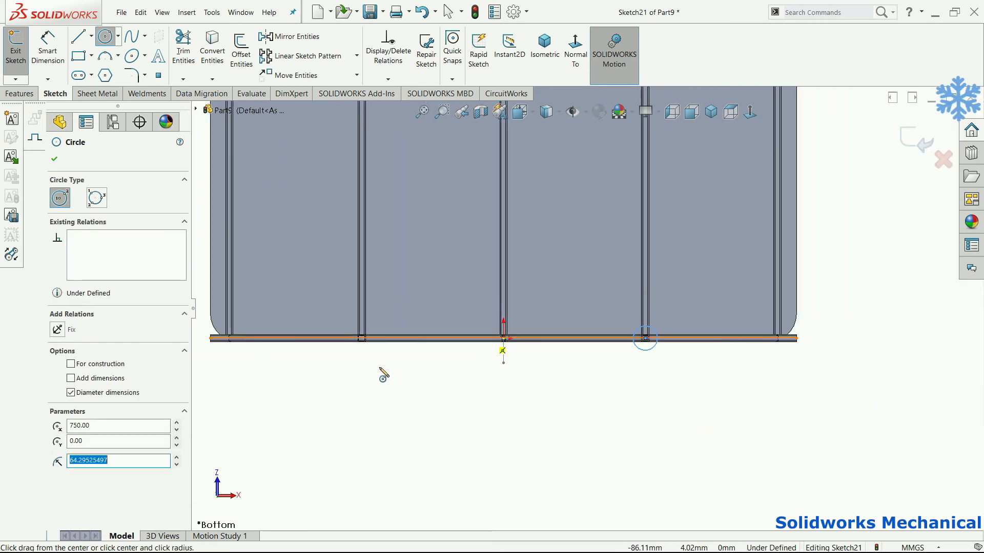
scroll(386, 376, "up", 5)
left_click(441, 283)
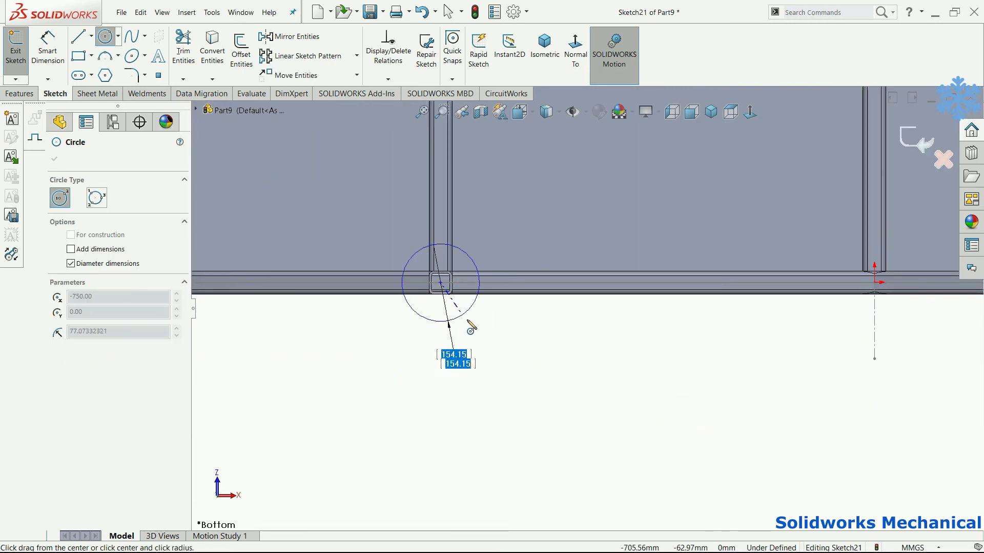
left_click(459, 307)
Dimension the circle around the post at X -750 mm with a 100 mm diameter
right_click_drag(483, 312, 456, 281)
left_click(452, 311)
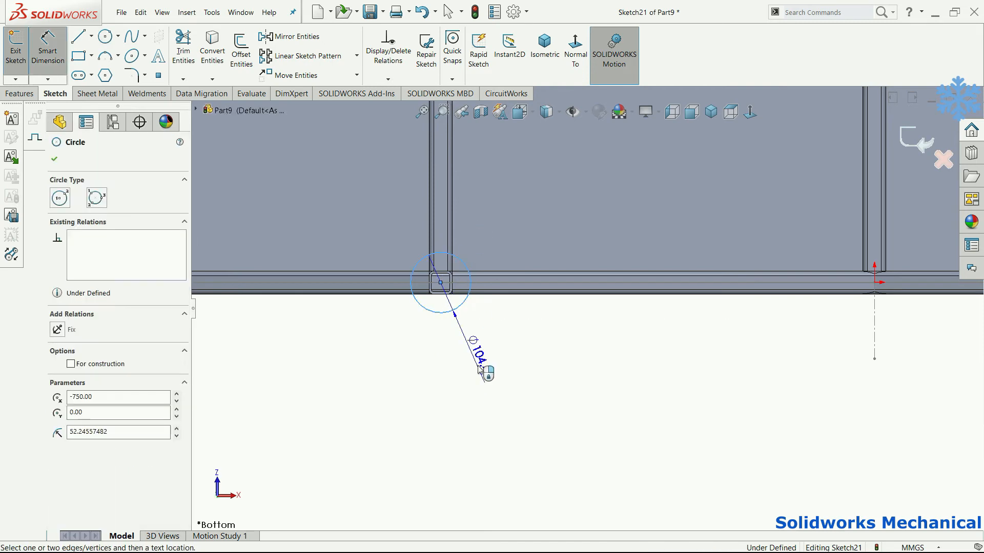
left_click(488, 376)
type("100")
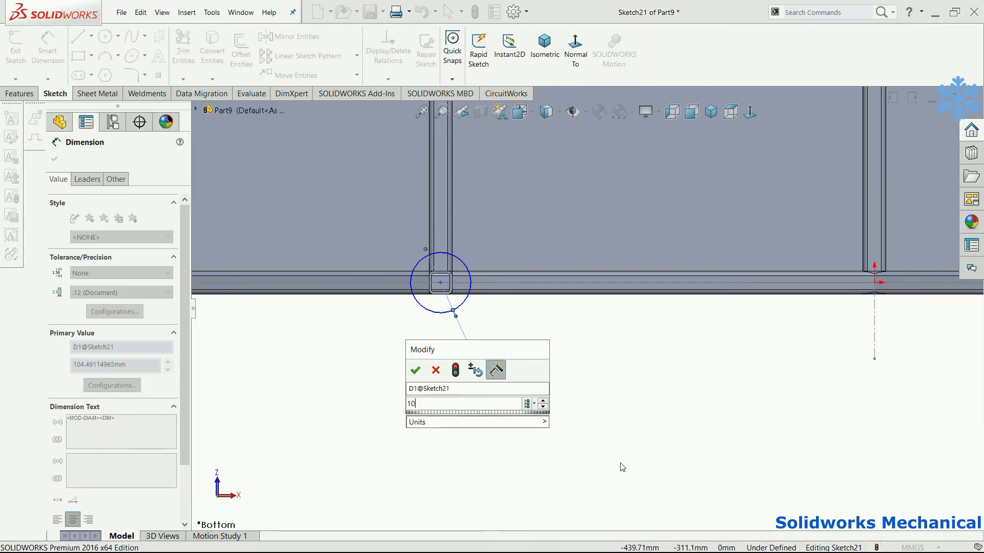
key("Return")
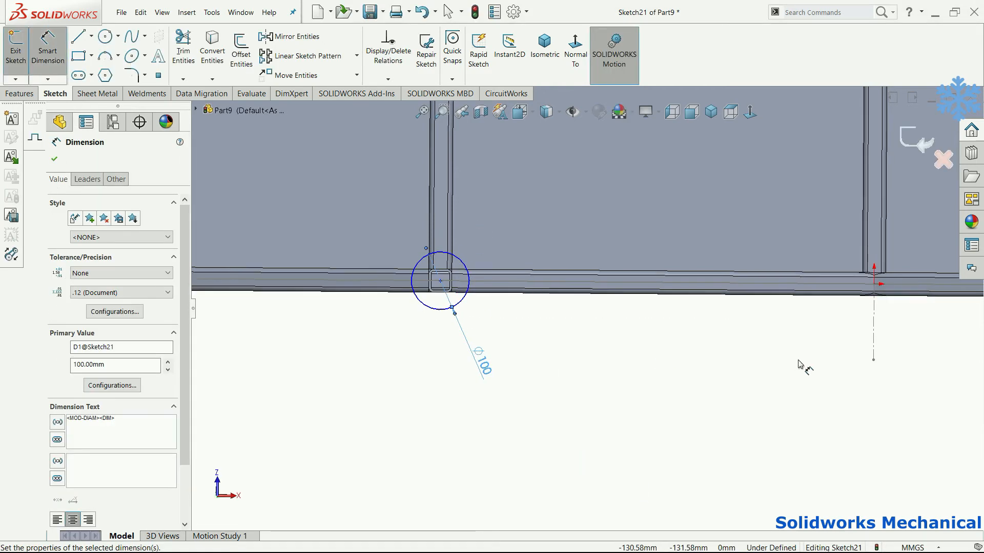
Dimension the circle around the post at X 750 mm with a 100 mm diameter
key("f")
scroll(636, 481, "down", 4)
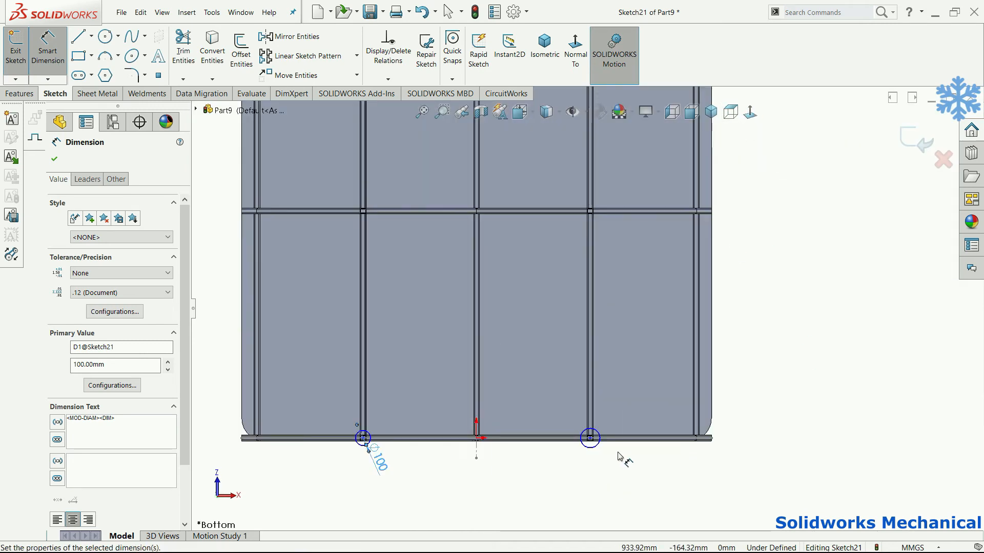
left_click(591, 449)
left_click(617, 468)
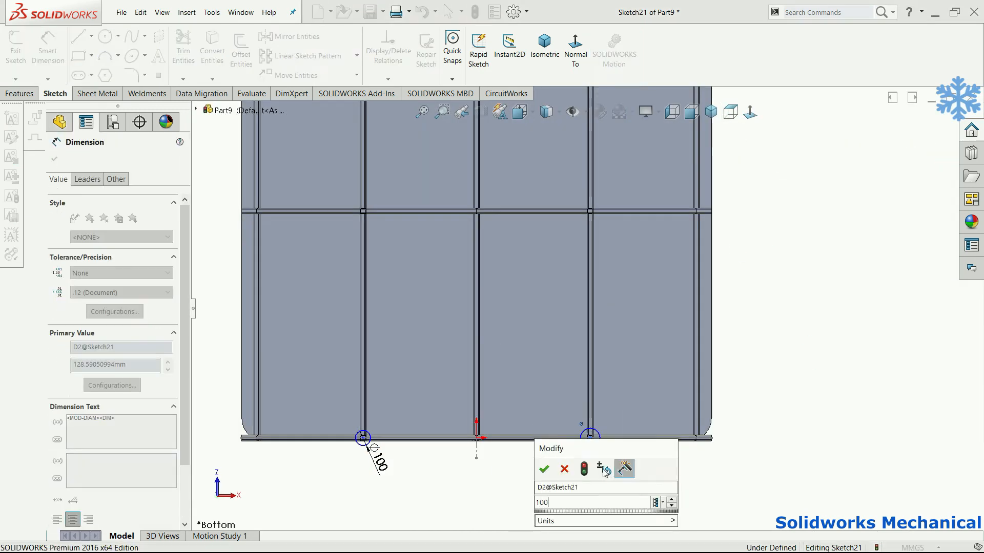
type("100")
key("Return")
scroll(577, 481, "down", 3)
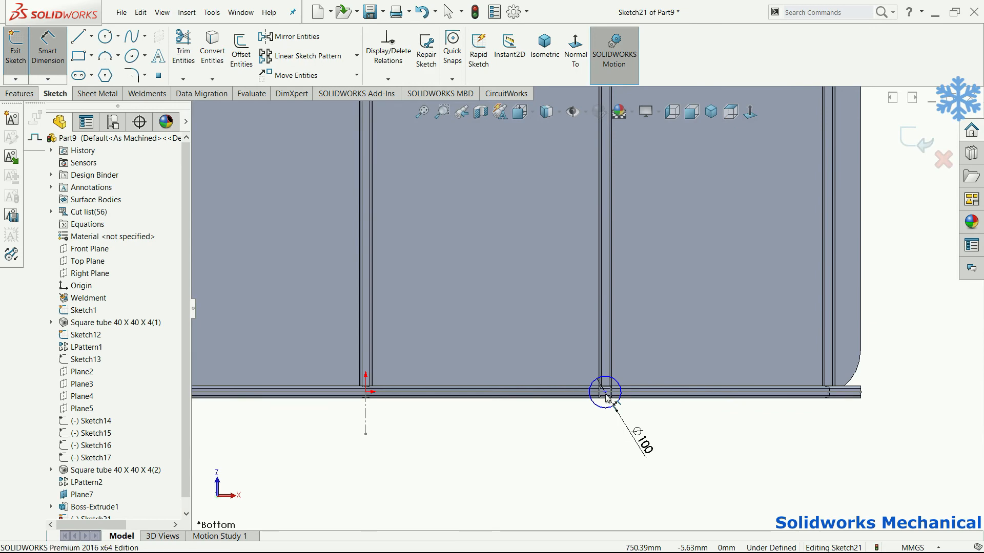
Dimension both circle centres 750 mm from the vertical reference line through the origin
left_click(605, 394)
left_click(363, 399)
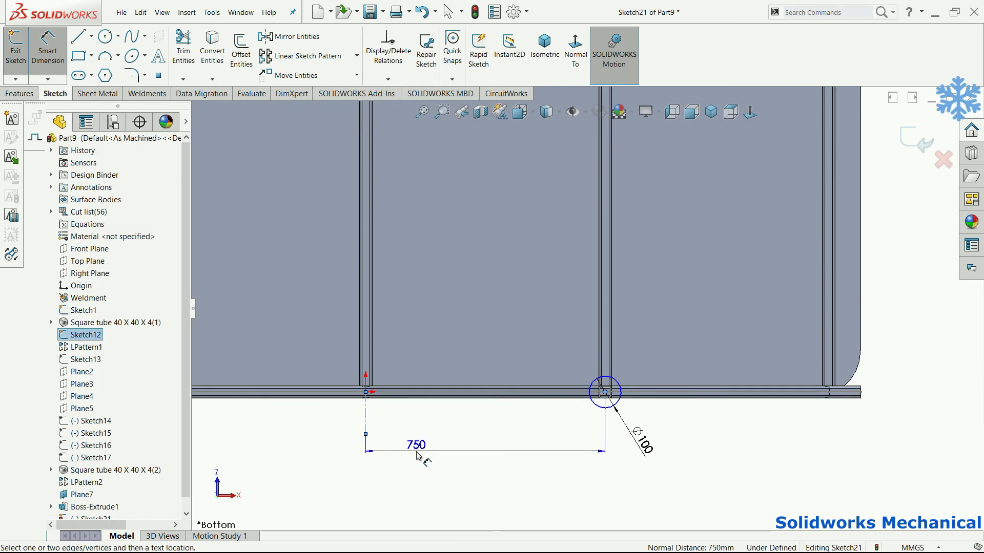
left_click(417, 452)
left_click(353, 458)
left_click(366, 411)
scroll(354, 433, "up", 2)
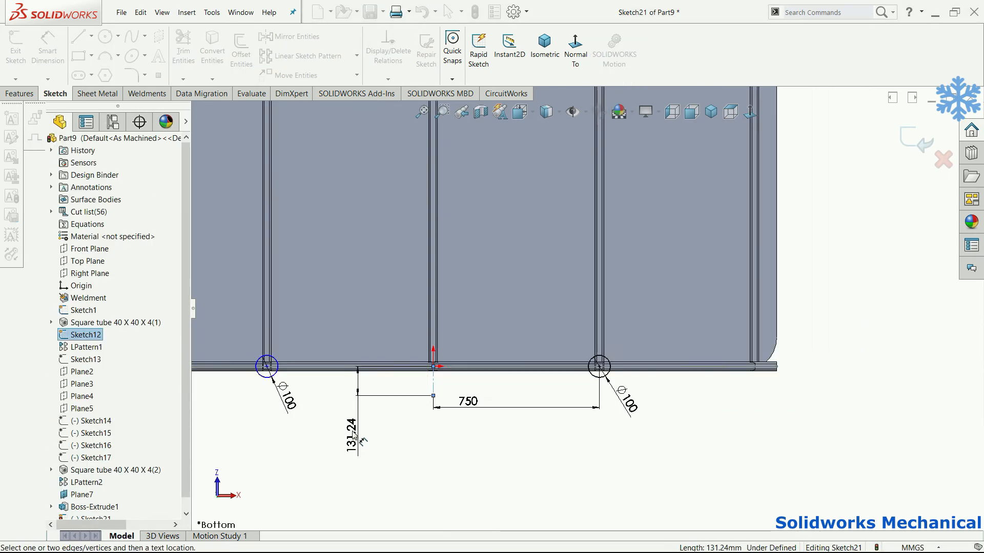
scroll(354, 433, "up", 1)
left_click(326, 360)
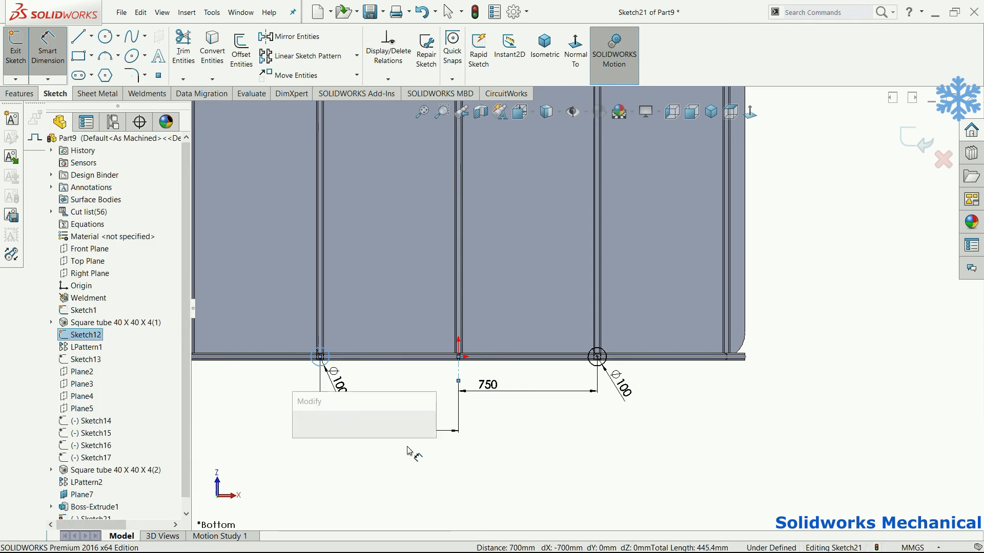
left_click(407, 451)
left_click(303, 437)
Extrude the two circles with a blind depth of 20 mm to form foot plates under the end posts
left_click(20, 94)
left_click(20, 51)
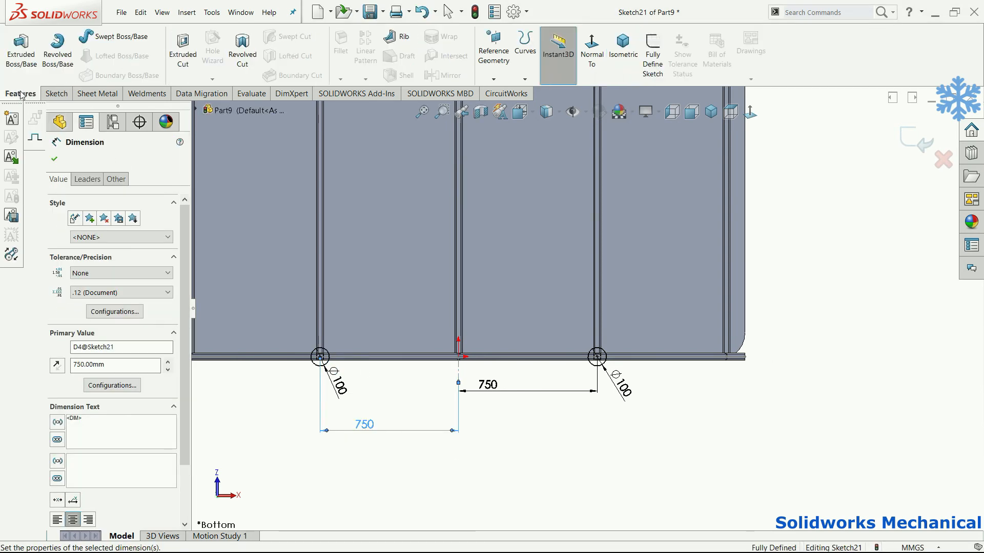
type("20")
middle_click(763, 307)
middle_click(763, 307)
middle_click_drag(763, 308, 747, 378)
scroll(794, 356, "down", 3)
middle_click_drag(794, 356, 724, 306)
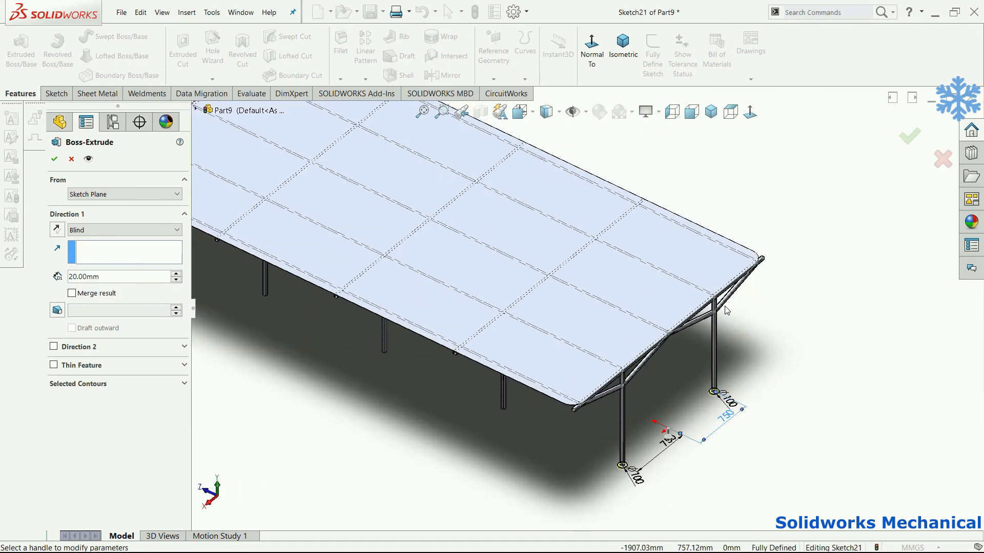
left_click(917, 134)
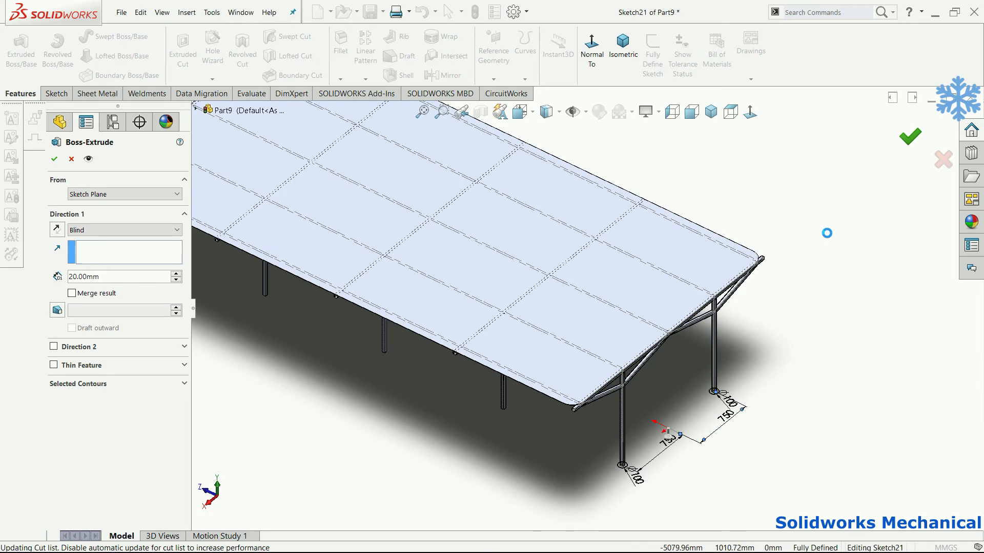
Linear-pattern the foot plates along the roof sheet's long edge with 1500 mm spacing and 5 instances
scroll(768, 472, "up", 3)
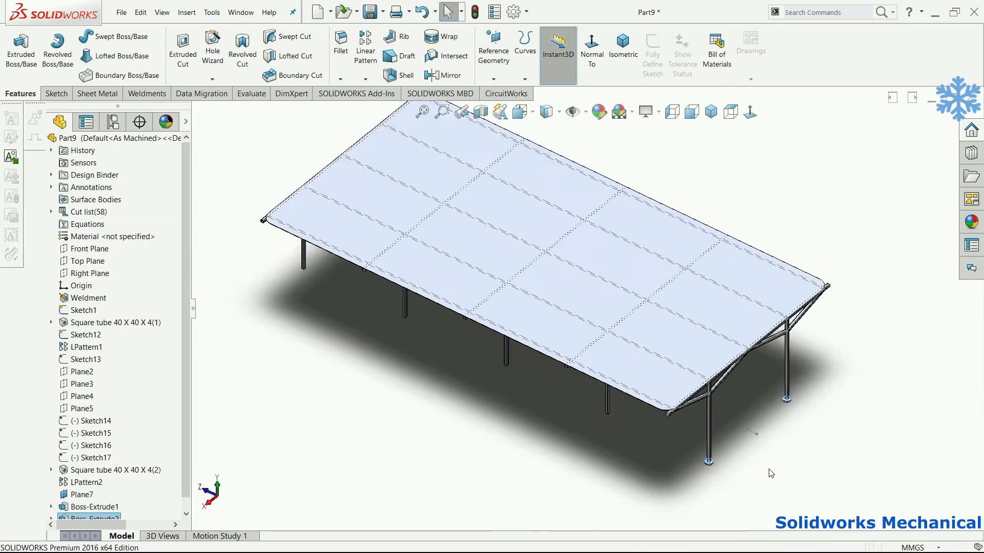
scroll(697, 425, "down", 5)
scroll(673, 458, "down", 2)
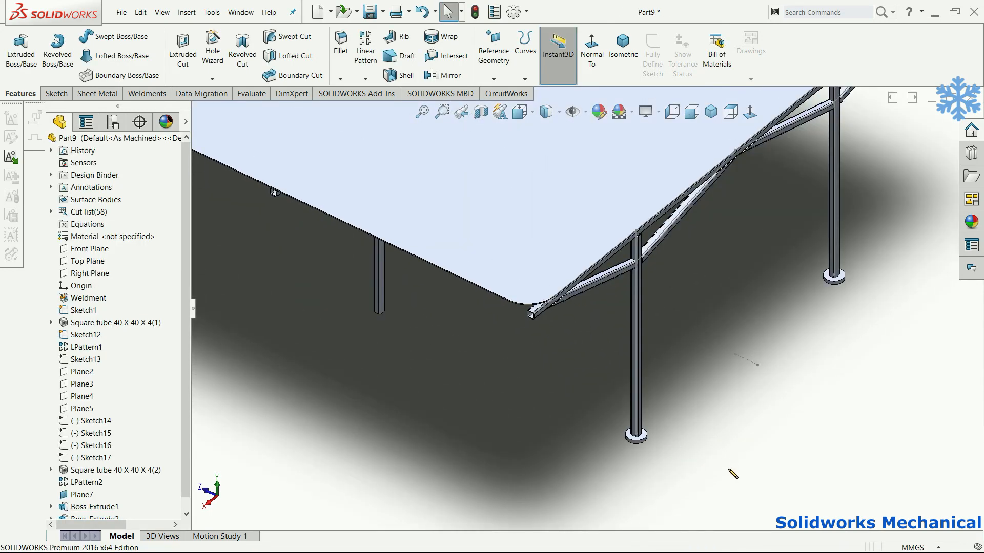
scroll(95, 507, "down", 1)
left_click(96, 507)
key("z")
key("z")
key("z")
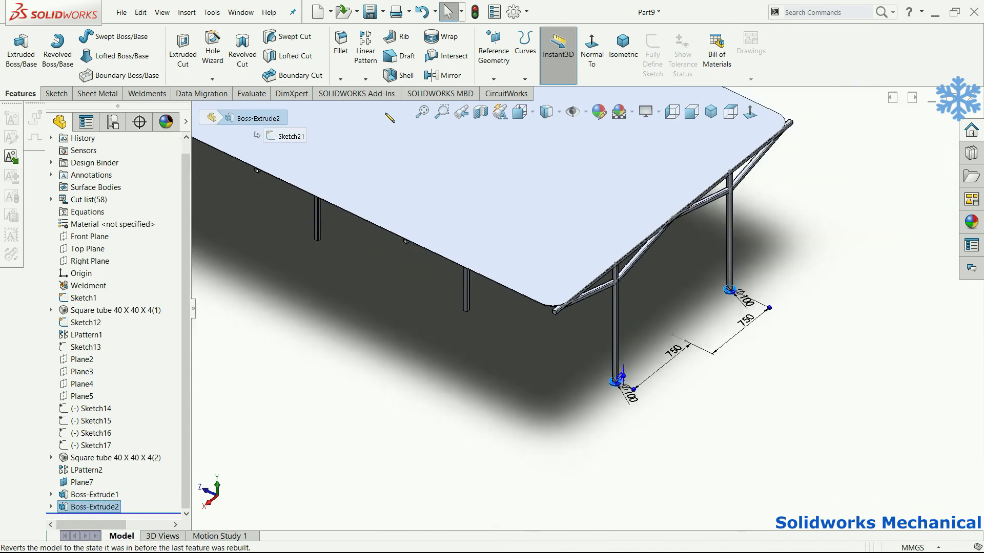
left_click(365, 50)
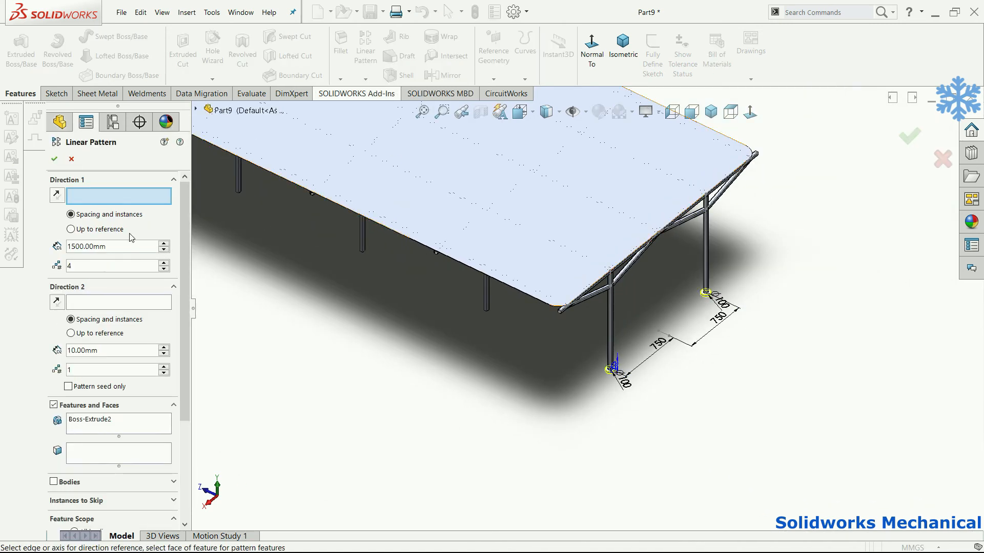
left_click(381, 229)
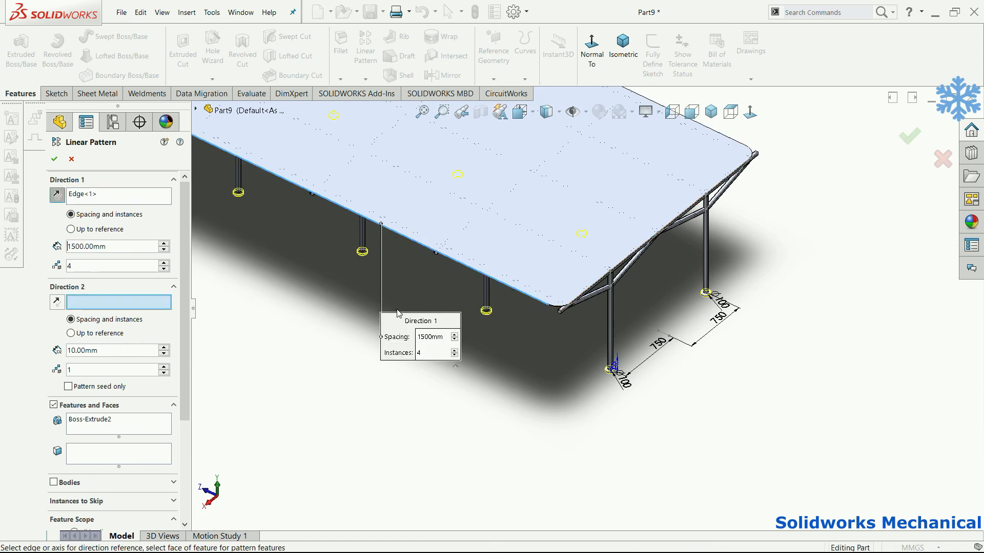
middle_click_drag(303, 304, 302, 248)
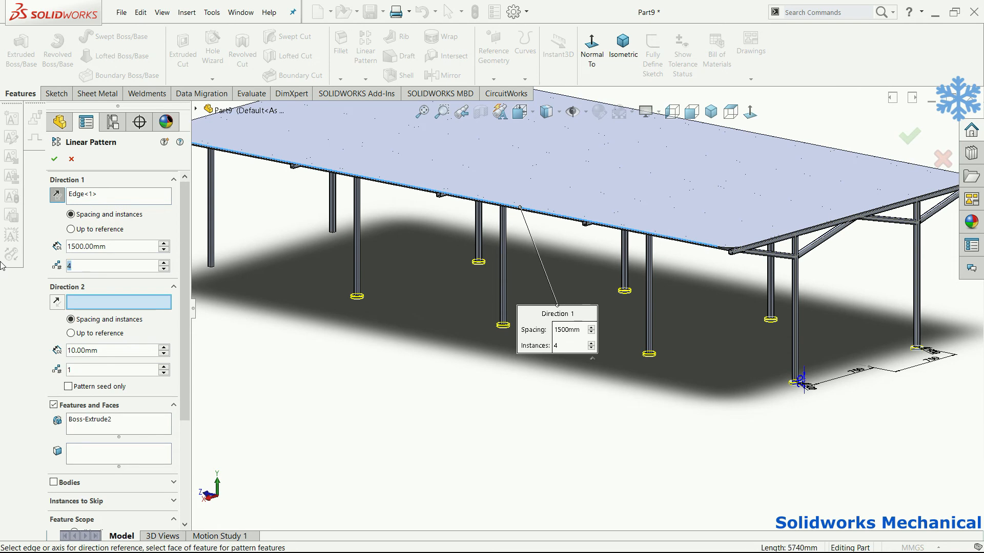
scroll(569, 304, "up", 4)
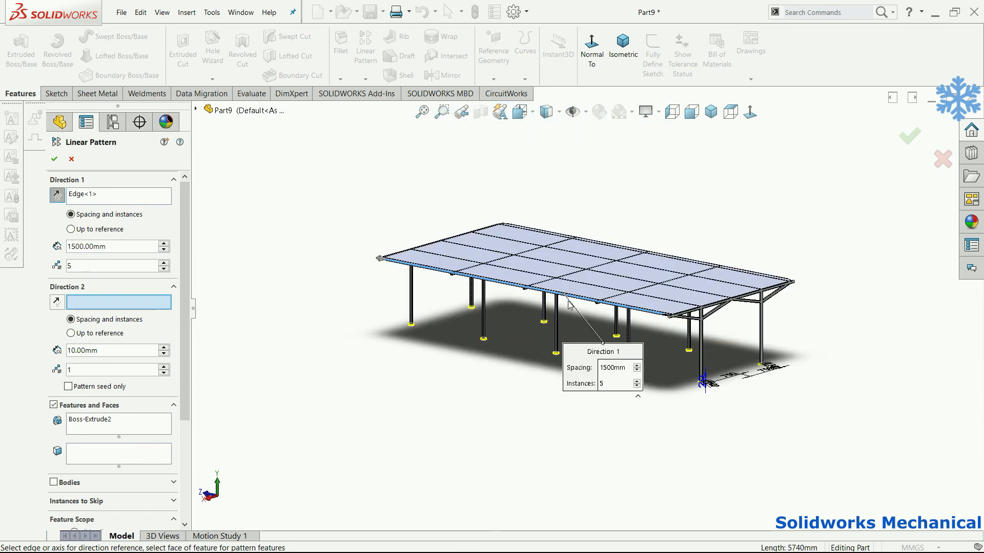
left_click(910, 136)
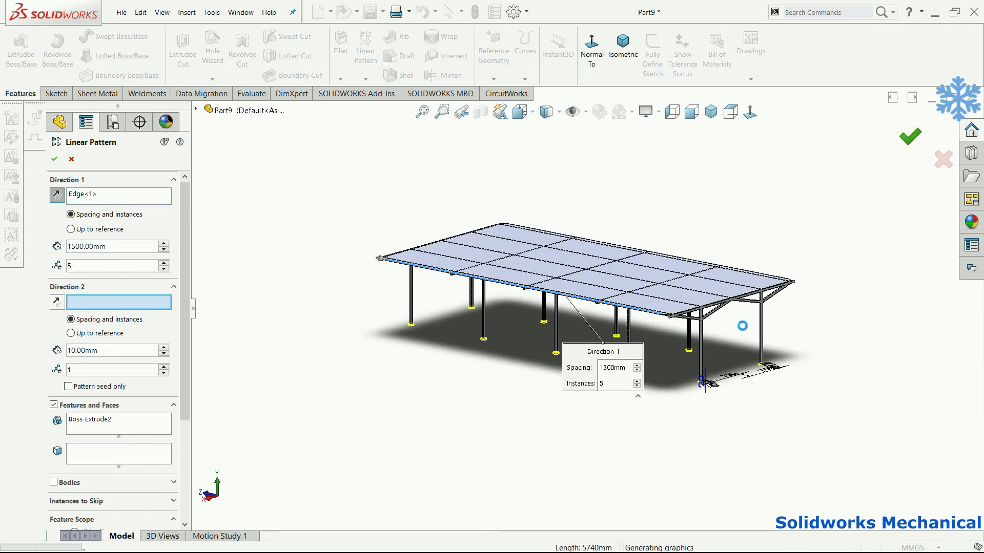
Edit the foot plate extrusion under the end posts and set its blind depth to 15 mm
left_click(95, 495)
left_click(68, 495)
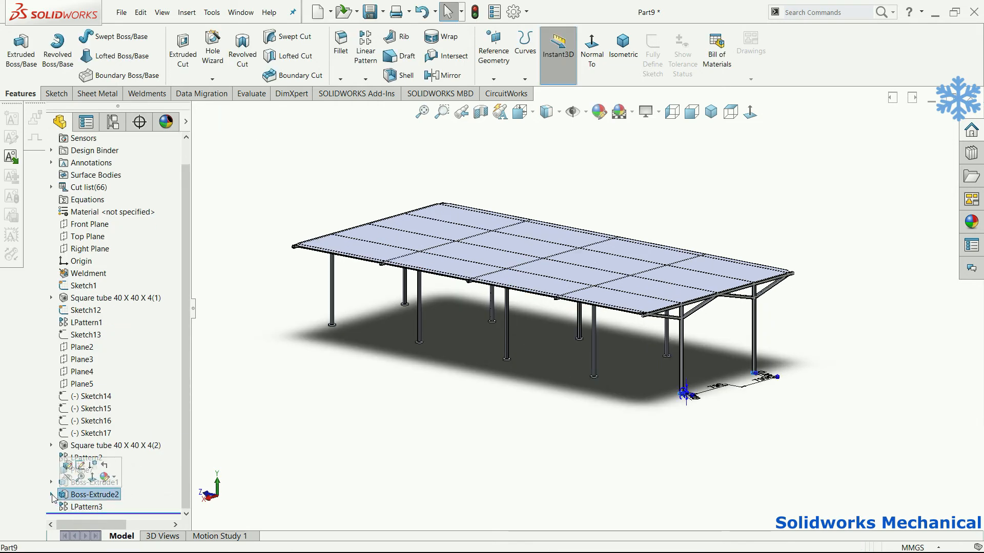
left_click(51, 495)
right_click(72, 493)
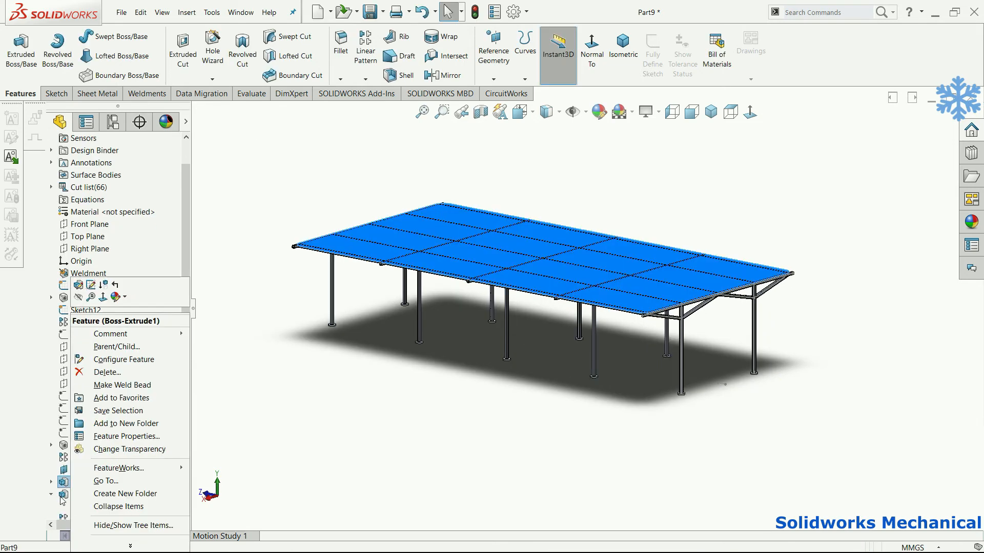
left_click(68, 277)
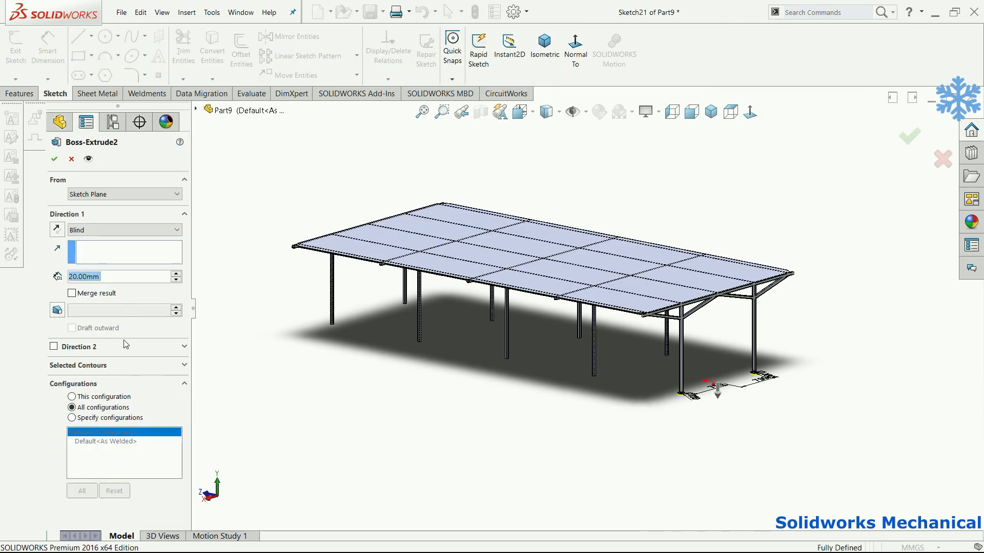
type("15")
key("Return")
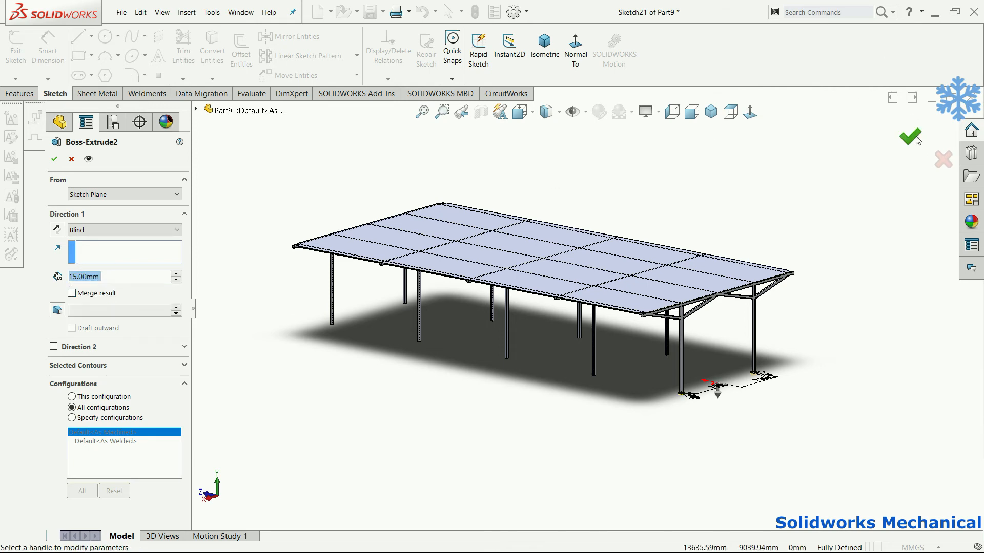
left_click(914, 139)
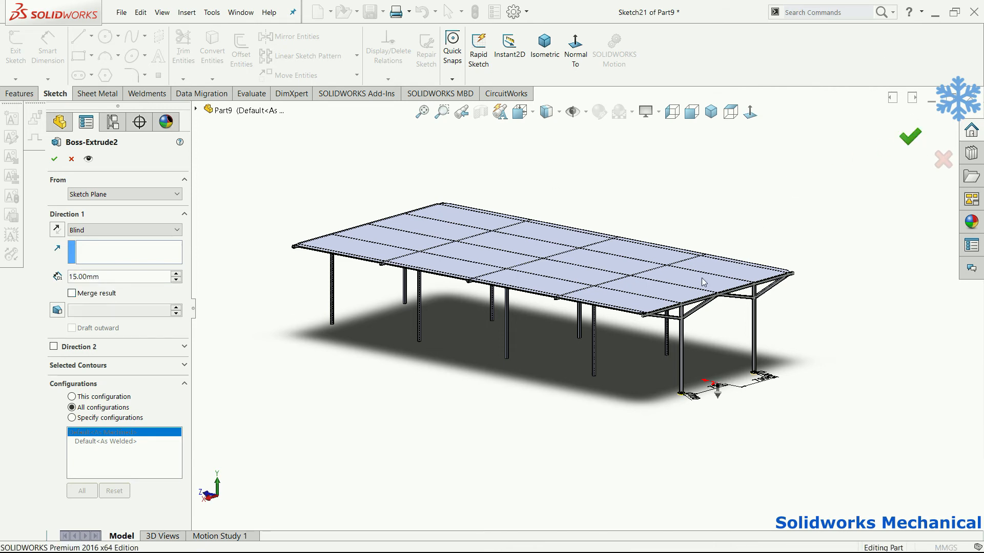
Inspect the foot plates and the canopy frame in perspective, from below and from the front
scroll(762, 374, "down", 2)
middle_click_drag(724, 275, 743, 336)
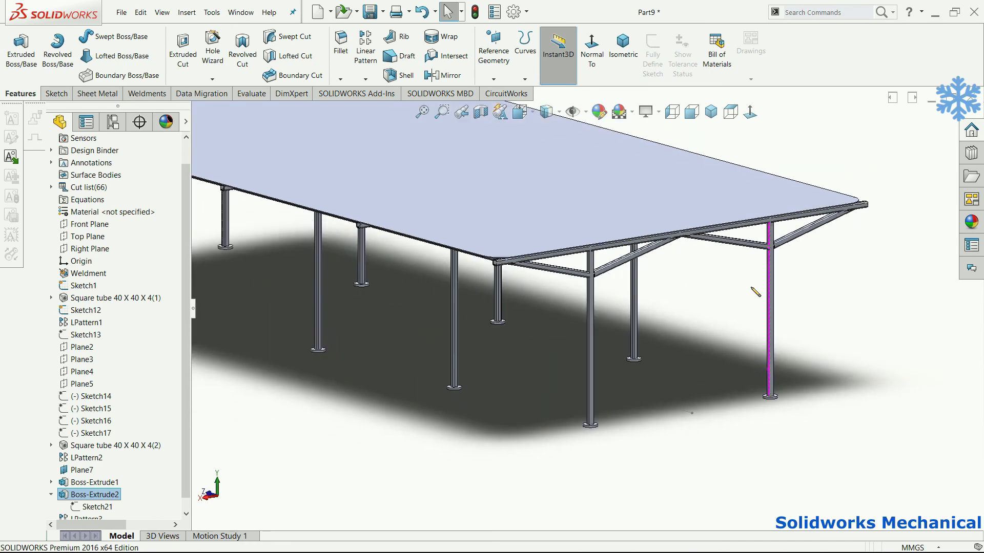
left_click(752, 113)
key("f")
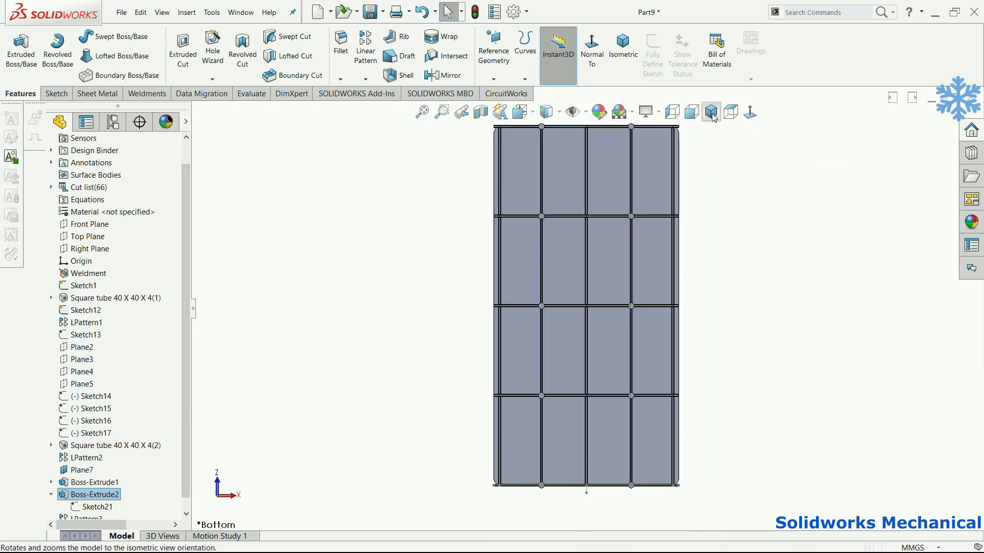
left_click(693, 114)
key("f")
middle_click_drag(643, 246, 643, 260)
scroll(665, 281, "down", 3)
scroll(665, 281, "up", 3)
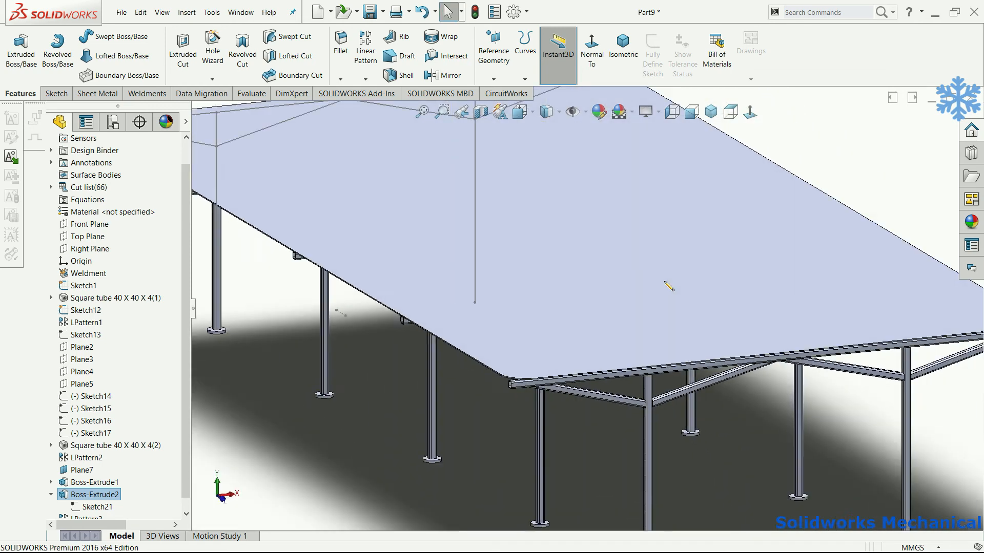
Hide Sketch1, the layout sketch of the first post-and-beam frame
left_click(71, 285)
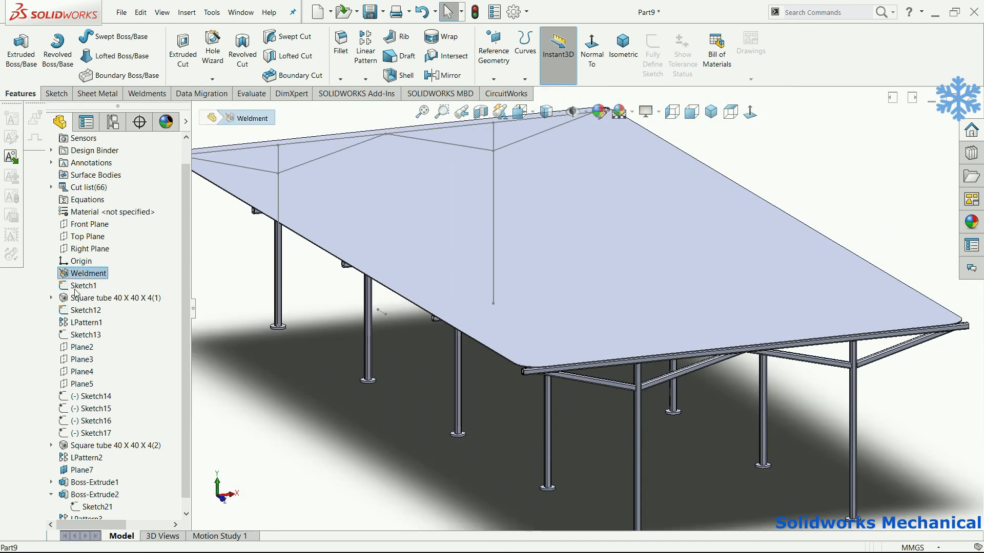
left_click(530, 230)
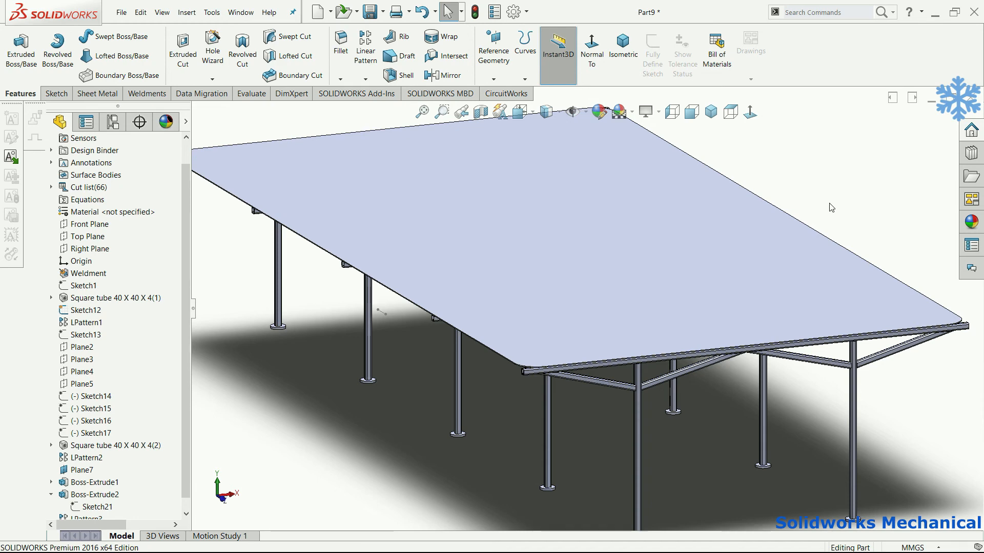
Edit profile sketch Sketch11 of the first frame's square tube and set its leg size to 60 mm
key("f")
middle_click_drag(743, 301, 817, 287)
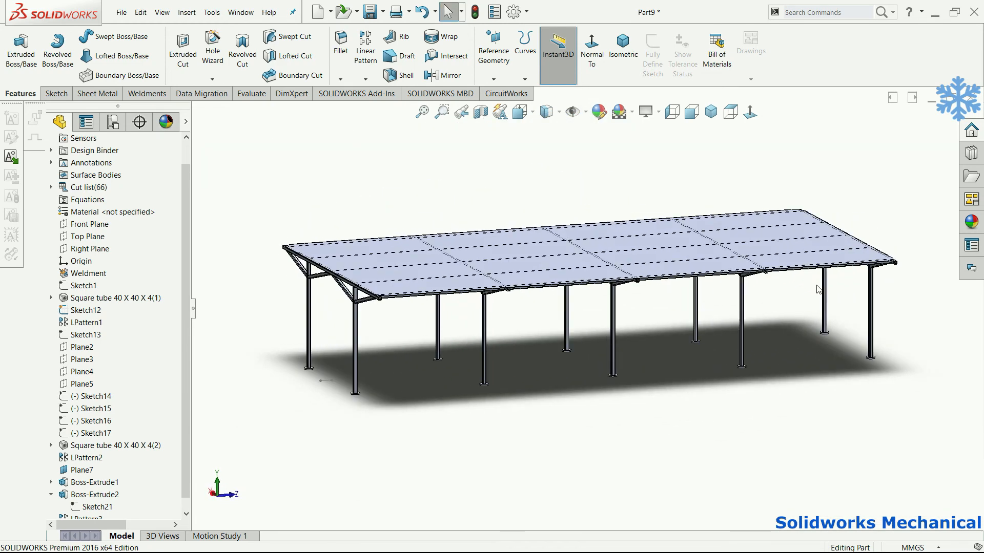
scroll(484, 279, "down", 5)
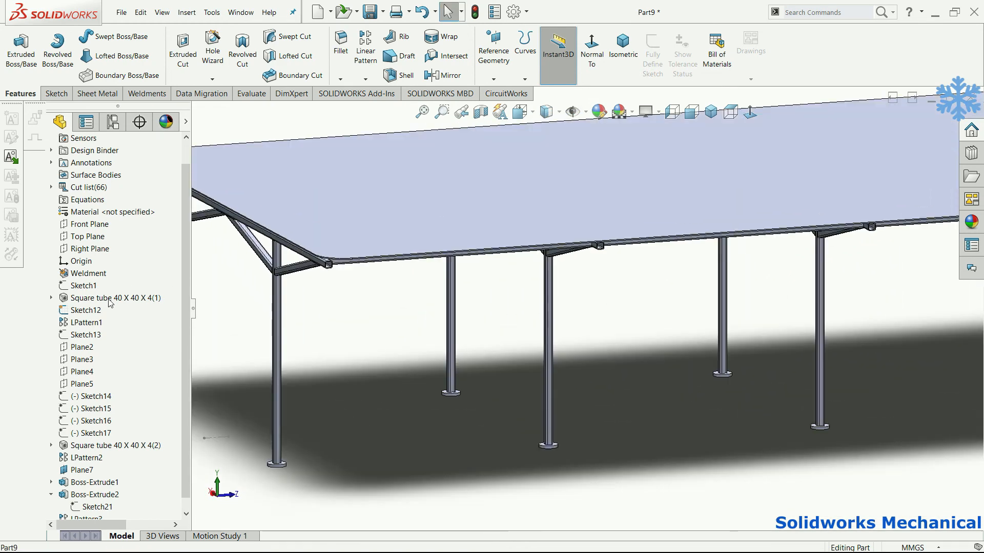
left_click(110, 299)
left_click(50, 297)
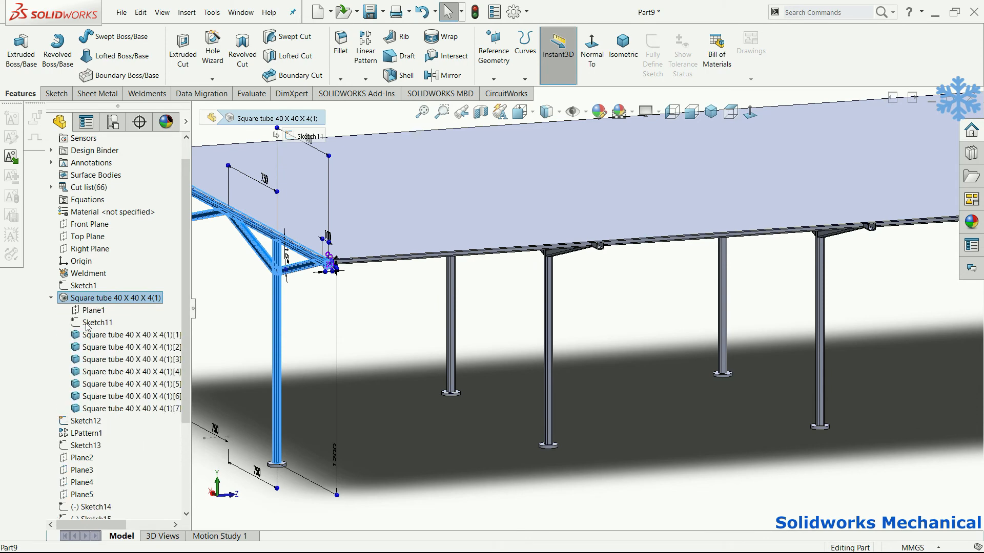
left_click(87, 322)
left_click(95, 307)
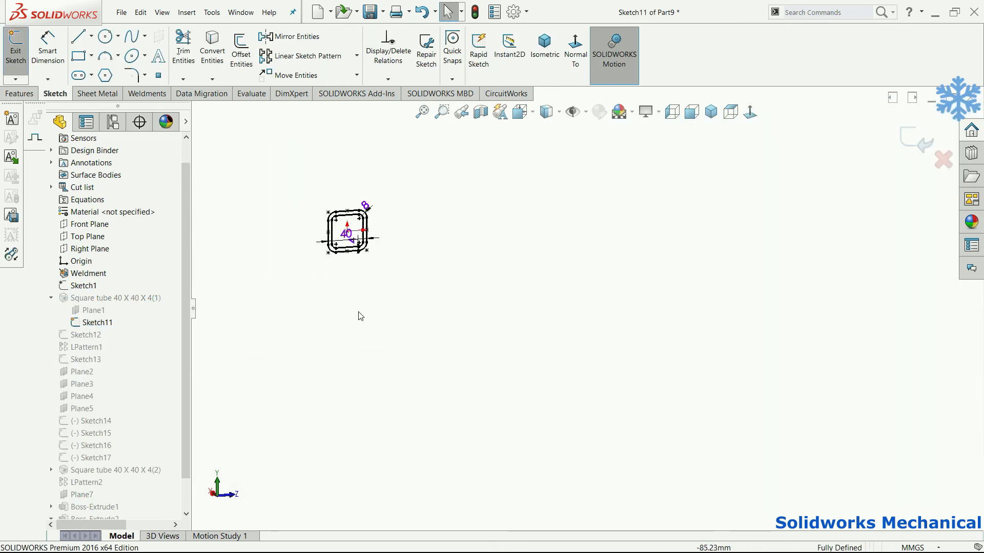
double_click(444, 201)
type("60")
key("Return")
scroll(896, 186, "up", 5)
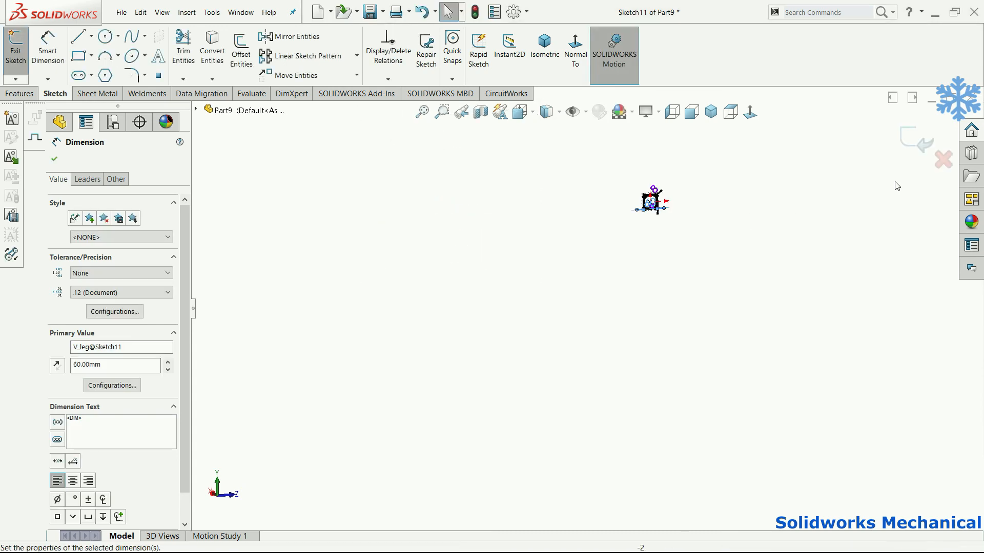
left_click(924, 141)
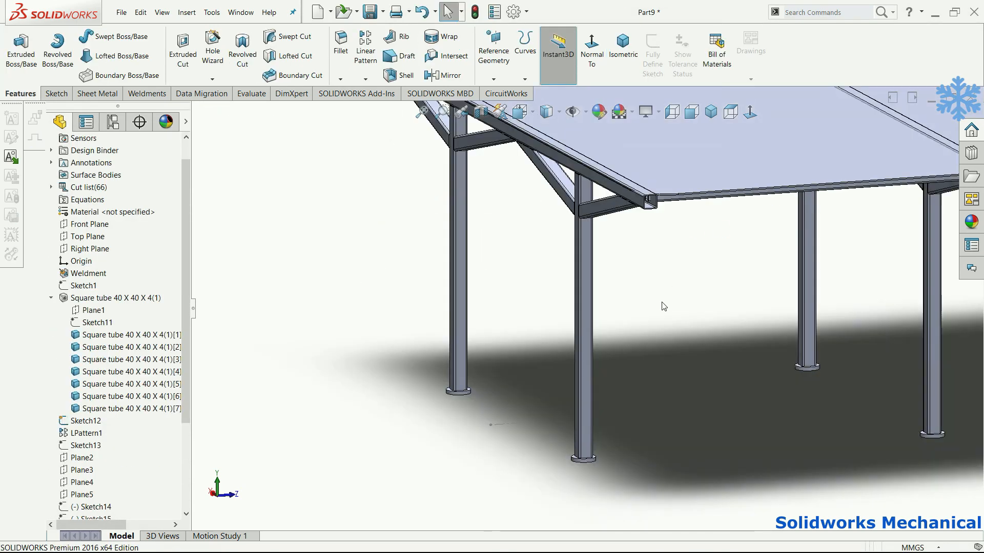
Examine how the enlarged frame tubes meet the roof sheet, braces and posts along the canopy
key("f")
middle_click_drag(685, 303, 612, 266)
scroll(506, 263, "down", 6)
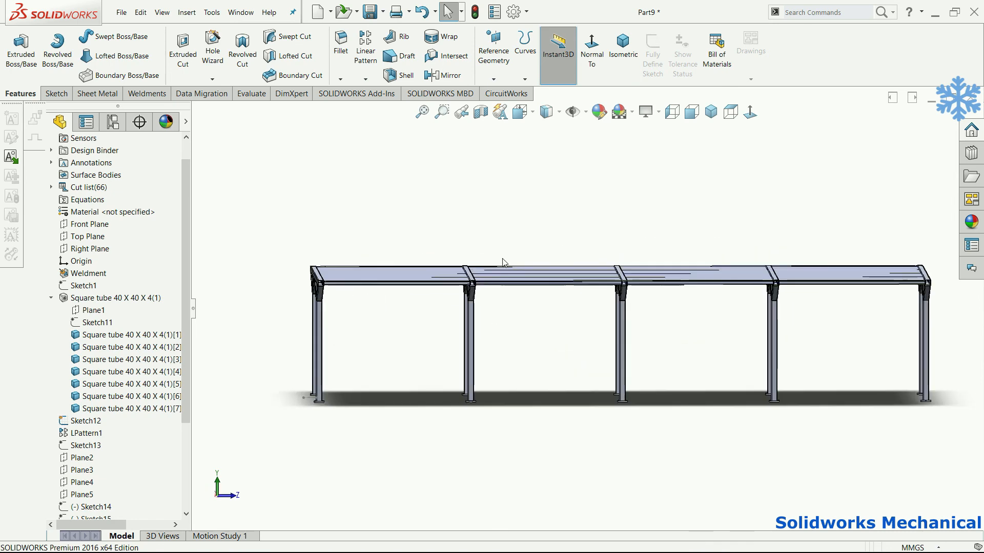
middle_click_drag(456, 335, 650, 312)
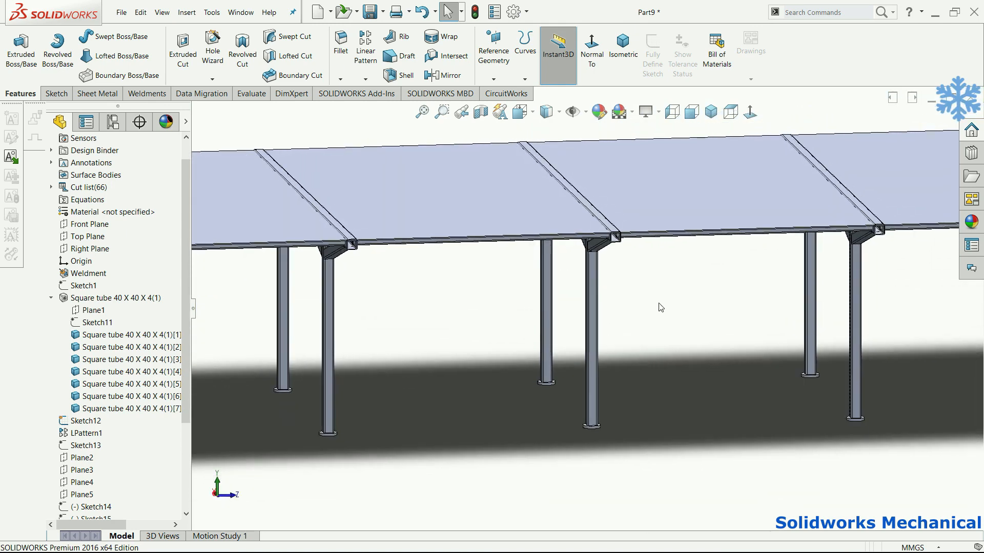
middle_click_drag(825, 268, 787, 300)
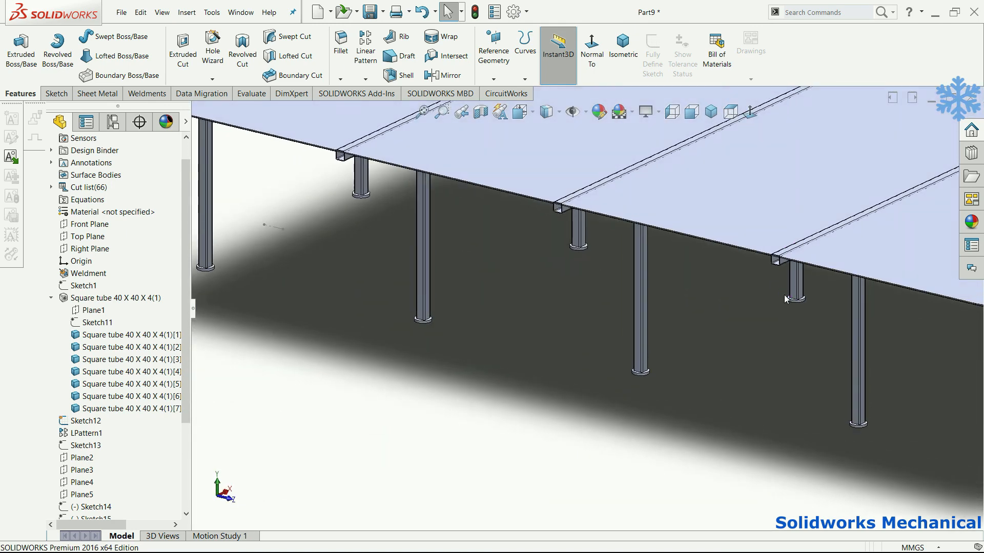
scroll(787, 299, "up", 5)
scroll(622, 393, "down", 7)
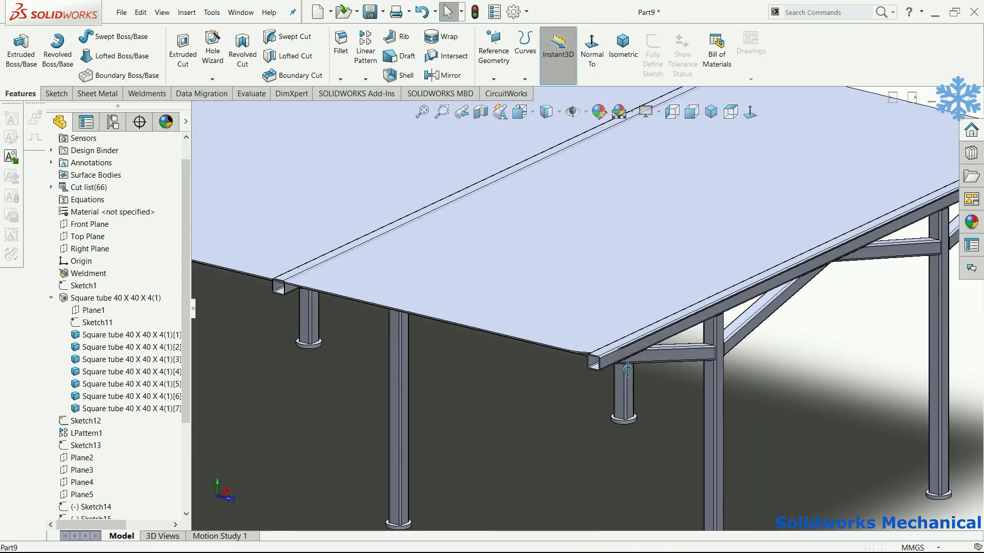
middle_click_drag(620, 398, 684, 328)
scroll(634, 316, "up", 5)
scroll(628, 196, "down", 4)
scroll(789, 179, "down", 6)
Change the sketch plane of the roof sheet's Sketch20 to the upper face of the end frame's sloped beam
left_click(730, 242)
left_click(665, 219)
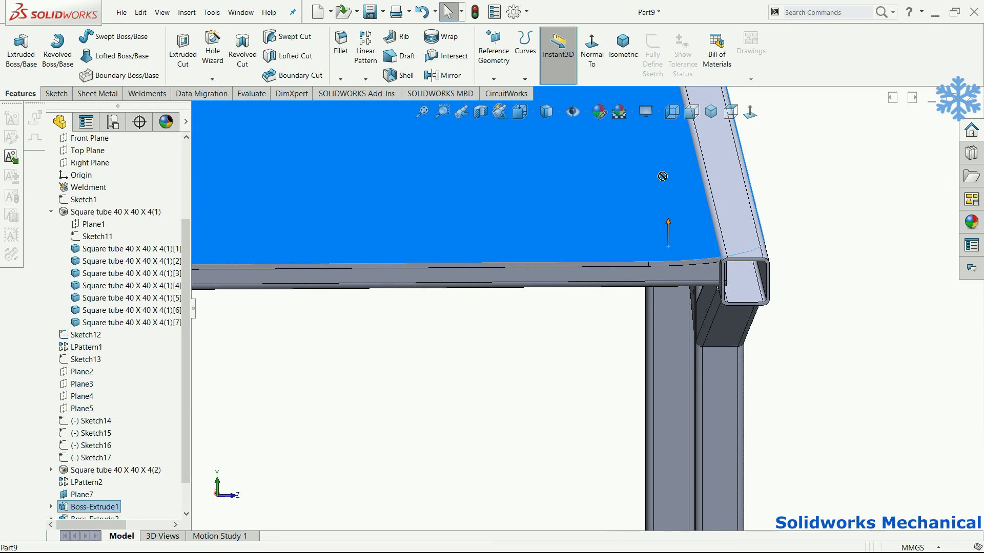
left_click(82, 507)
left_click(51, 507)
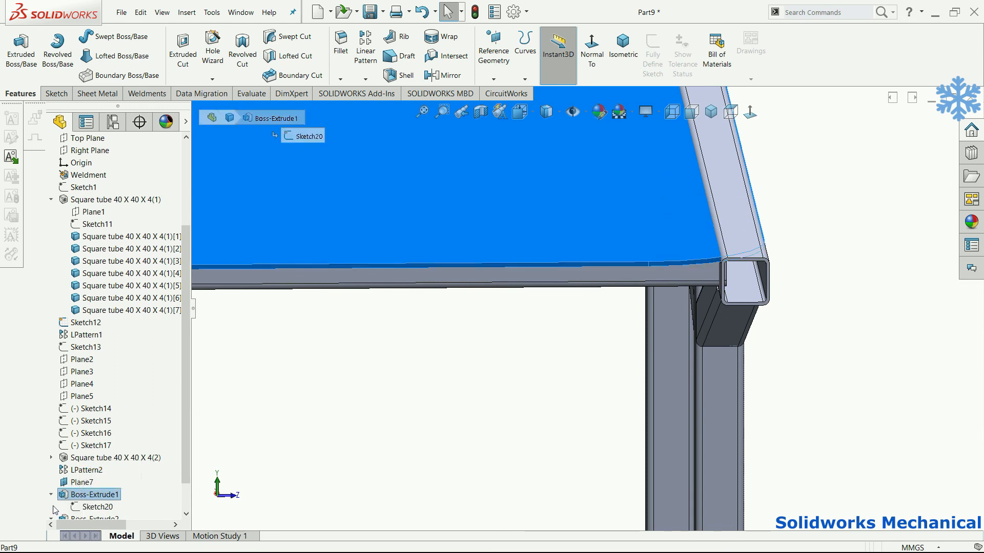
left_click(85, 508)
left_click(102, 482)
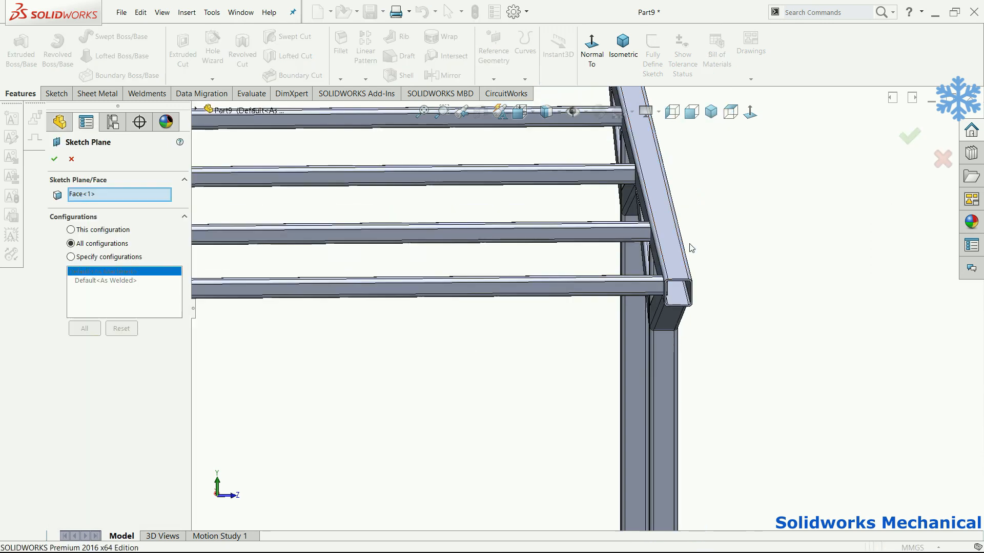
right_click(93, 195)
left_click(114, 215)
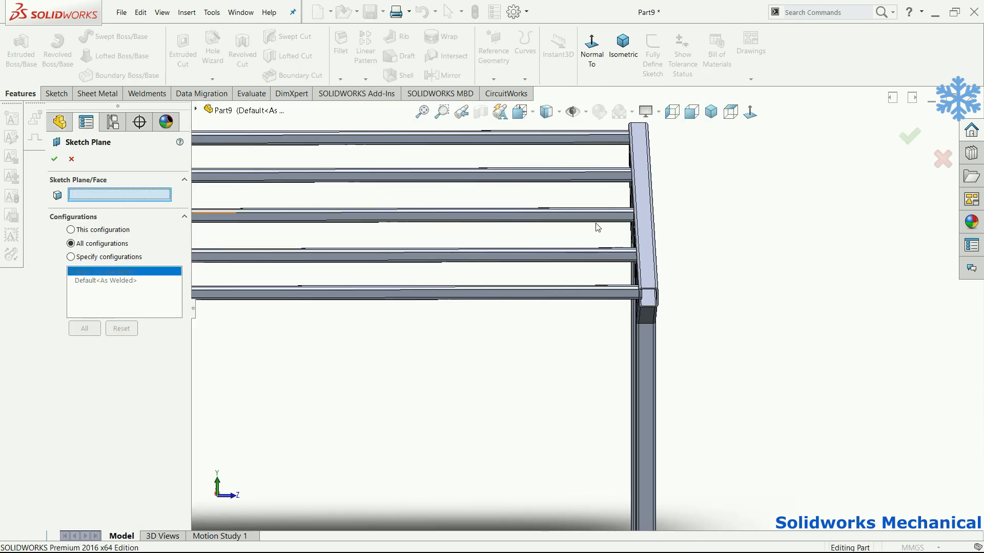
left_click(649, 248)
left_click(909, 137)
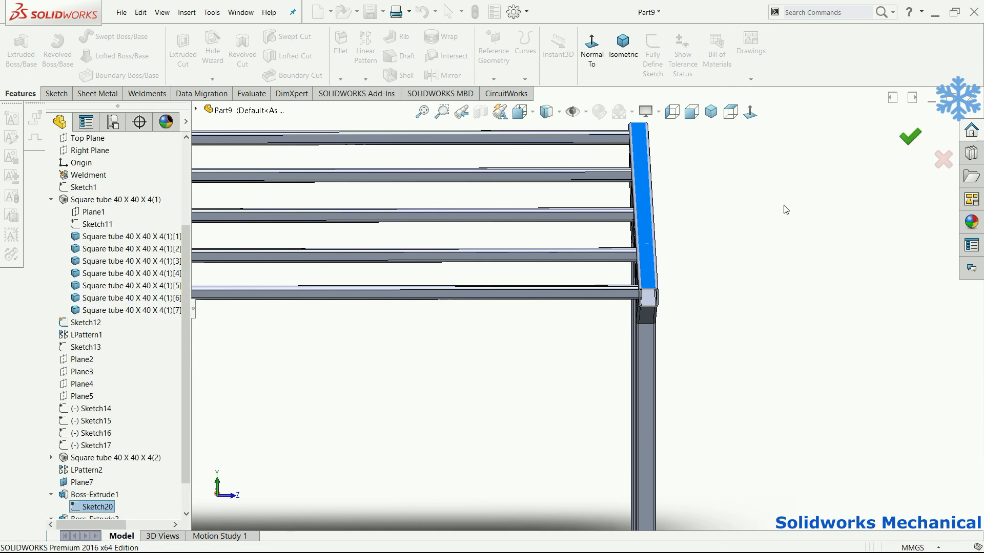
Inspect the roof sheet's seating on the beams and the patterned foot plates under the posts
key("f")
left_click(796, 242)
scroll(306, 183, "down", 1)
scroll(425, 253, "down", 3)
middle_click_drag(727, 367, 740, 399)
scroll(766, 372, "up", 5)
key("f")
middle_click_drag(691, 333, 674, 342)
left_click(673, 342)
scroll(615, 352, "down", 3)
left_click(616, 351)
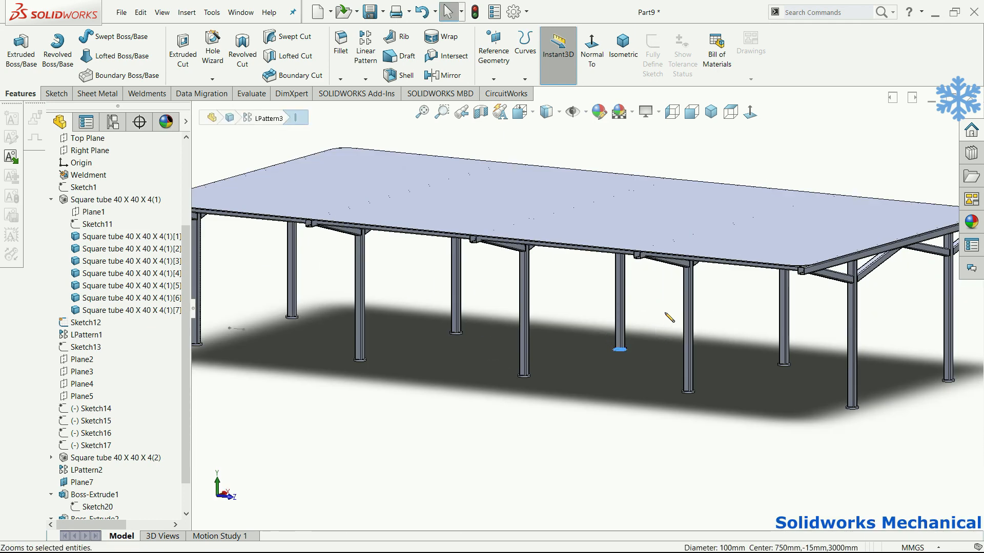
Review the whole canopy in top, front and side views and in perspective
left_click(730, 112)
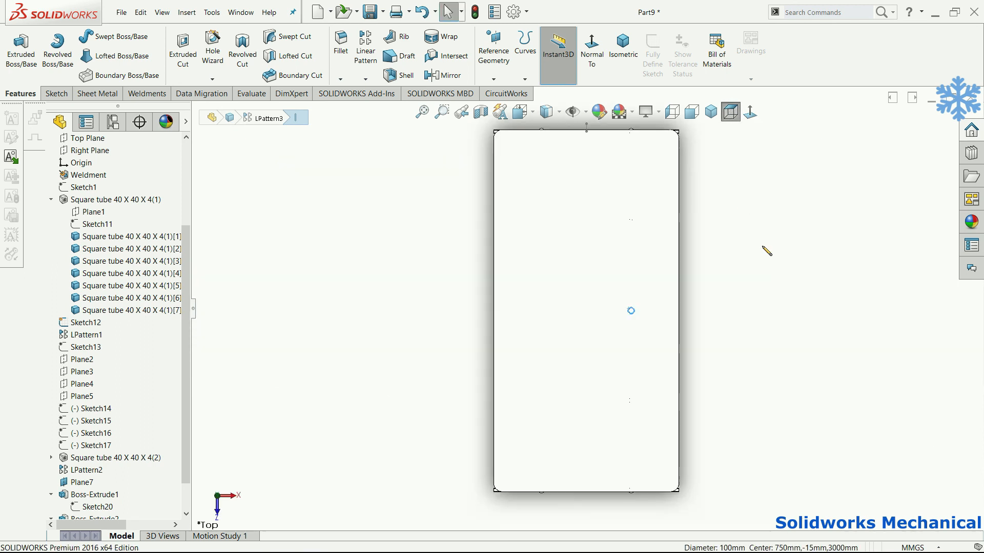
left_click(691, 111)
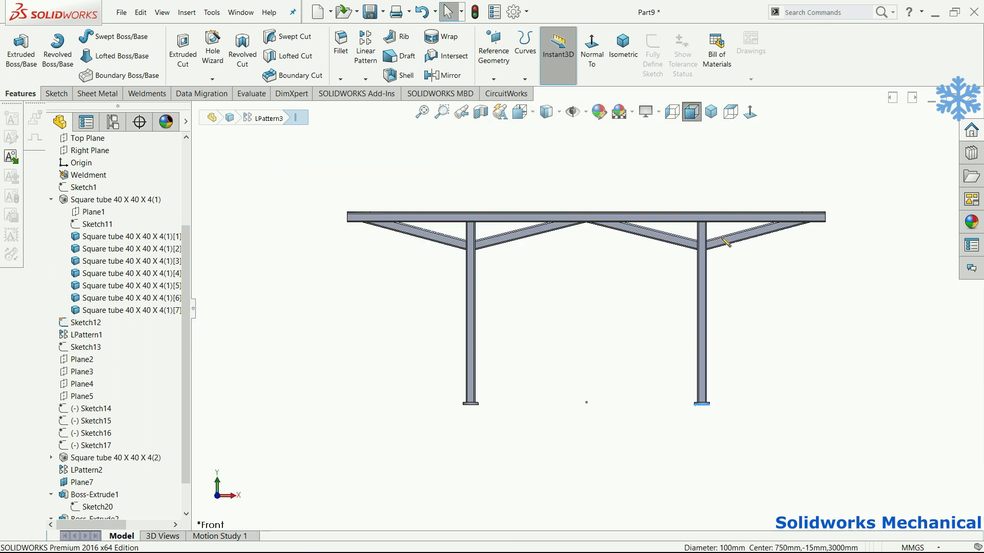
left_click(672, 111)
scroll(544, 295, "down", 3)
scroll(544, 291, "down", 1)
scroll(597, 291, "up", 1)
middle_click_drag(603, 292, 573, 308)
scroll(573, 309, "up", 4)
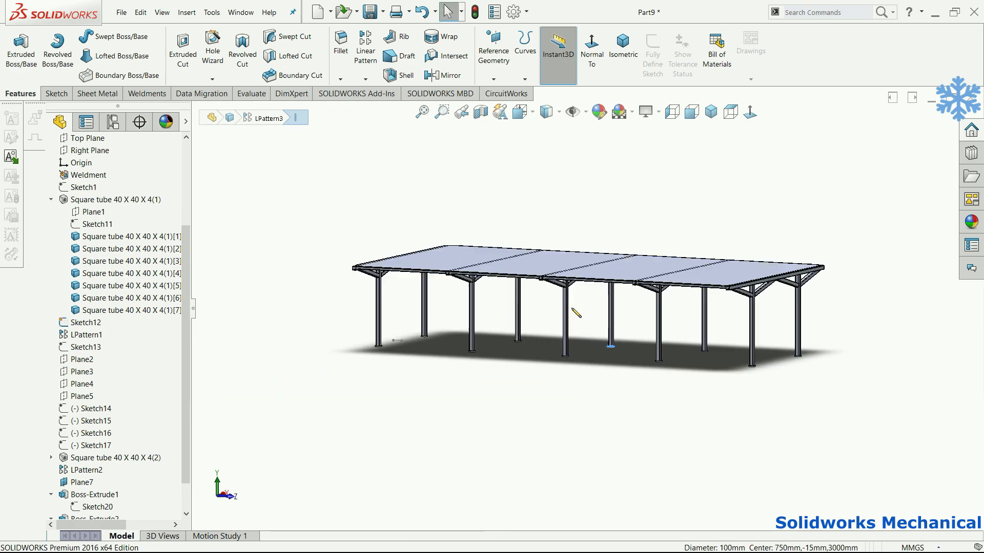
scroll(576, 313, "down", 3)
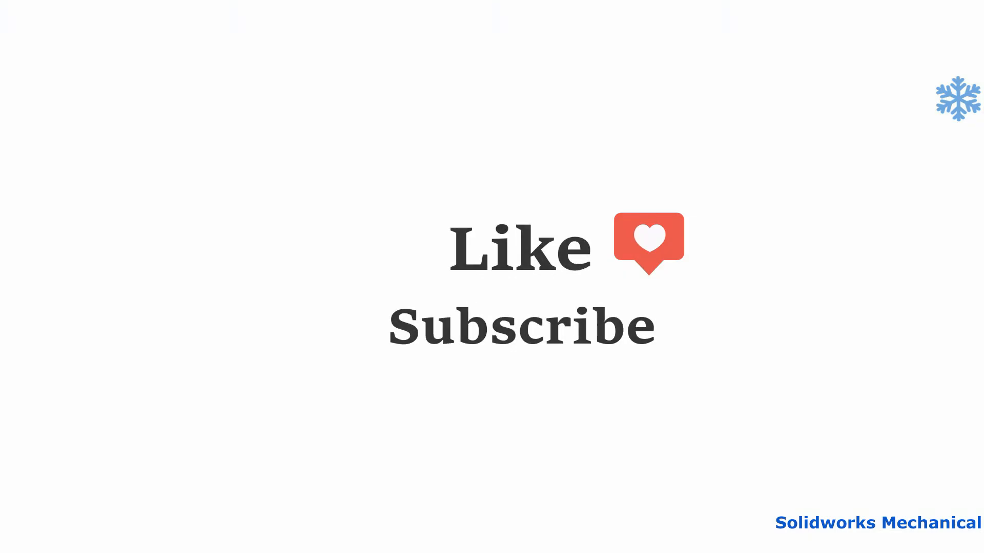